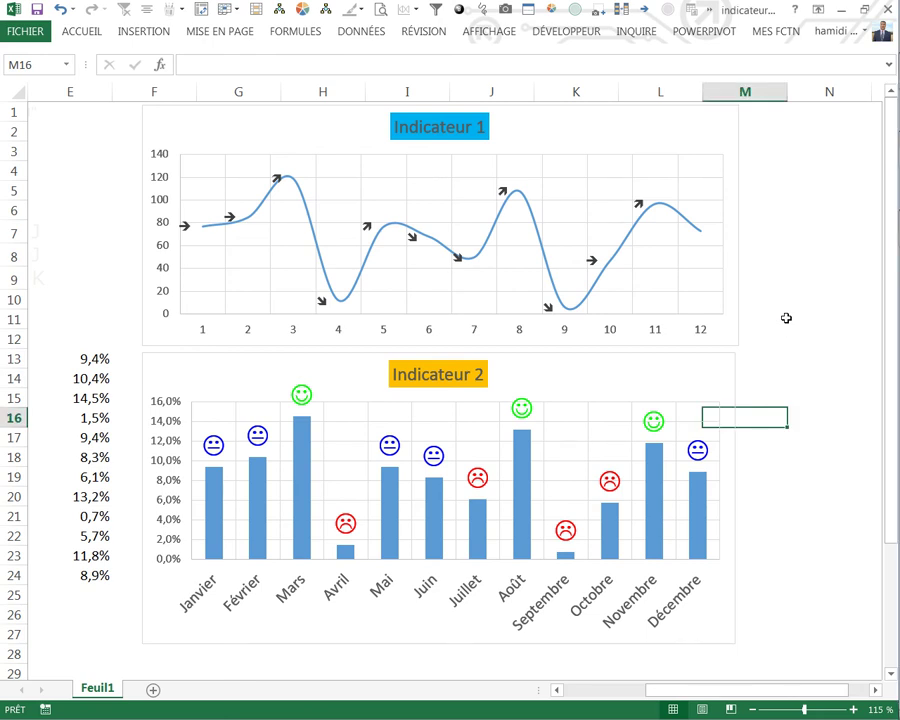
- Regenerate the random monthly values with F9 several times, then scroll left to columns A–D
{"action": "left_click", "coordinate": [784, 318]}
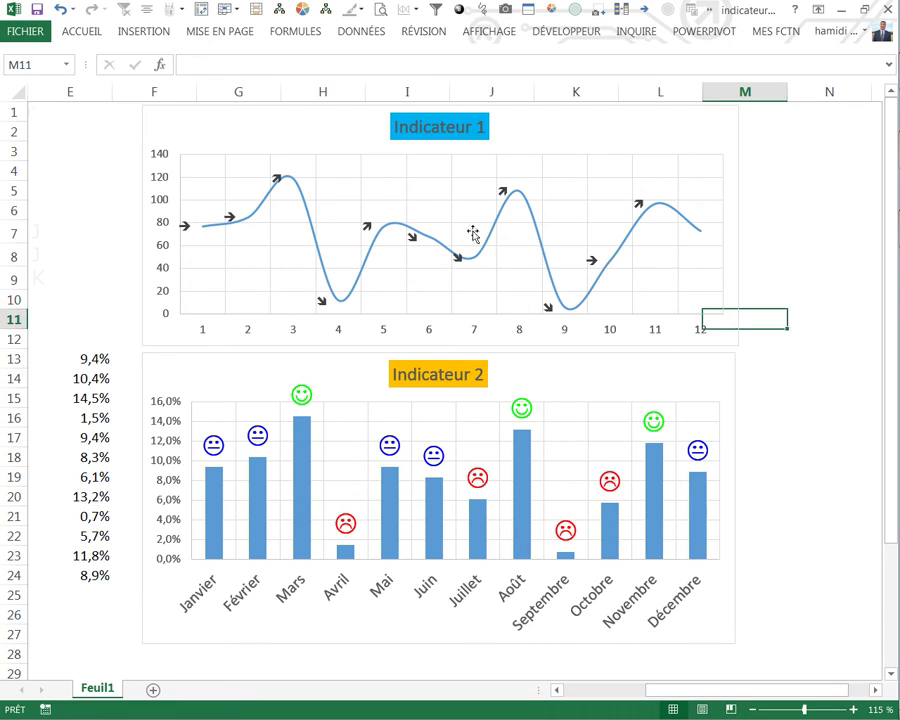
{"action": "left_click", "coordinate": [806, 214]}
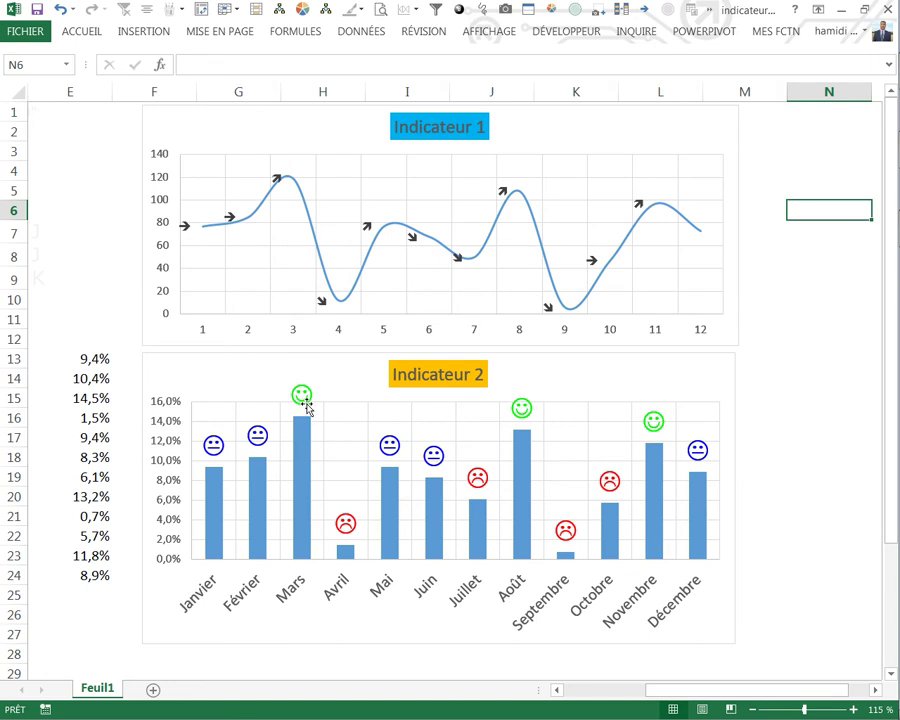
{"action": "left_click", "coordinate": [789, 386]}
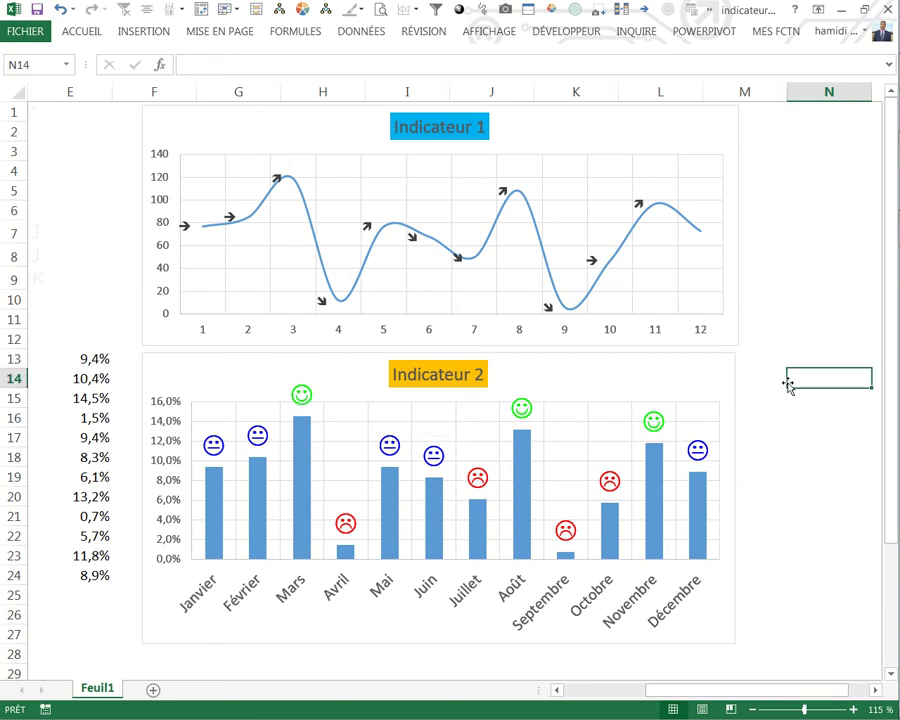
{"action": "key", "text": "F9"}
{"action": "key", "text": "F9"}
{"action": "key", "text": "F9"}
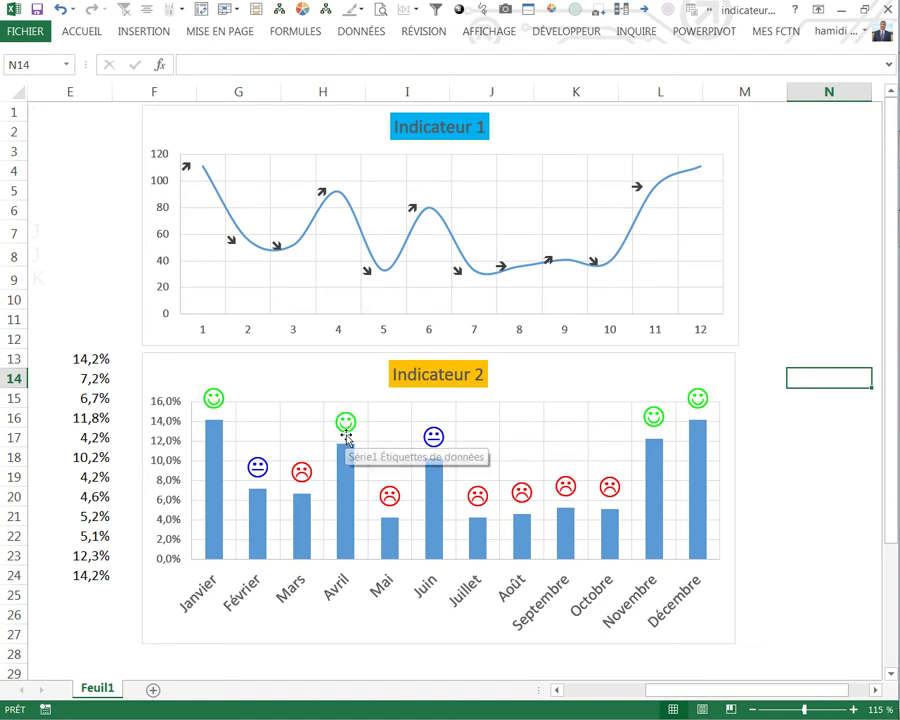
{"action": "left_click", "coordinate": [797, 270]}
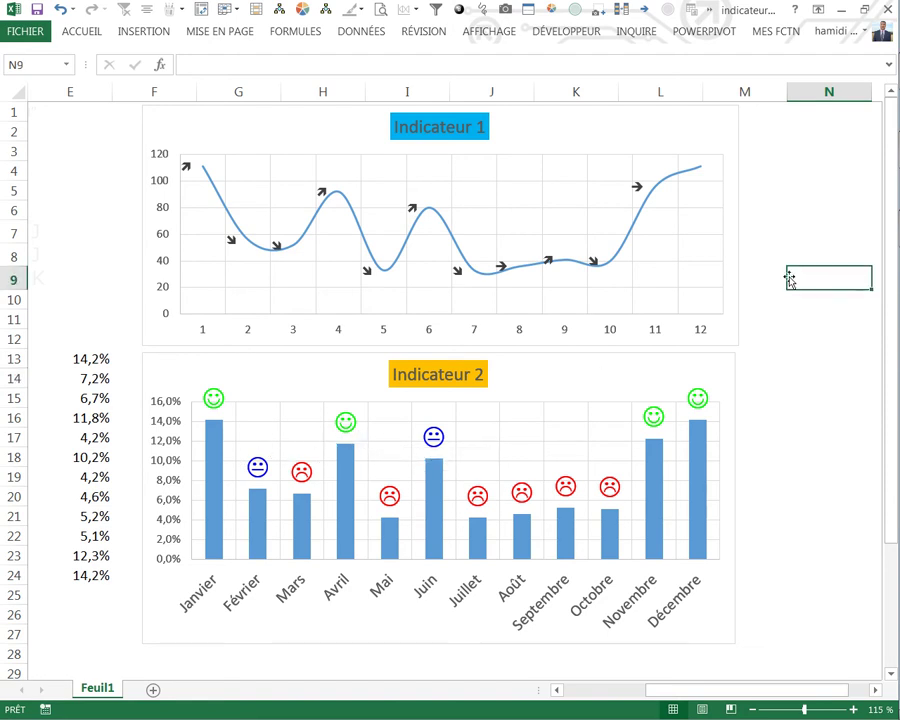
{"action": "key", "text": "F9"}
{"action": "key", "text": "F9"}
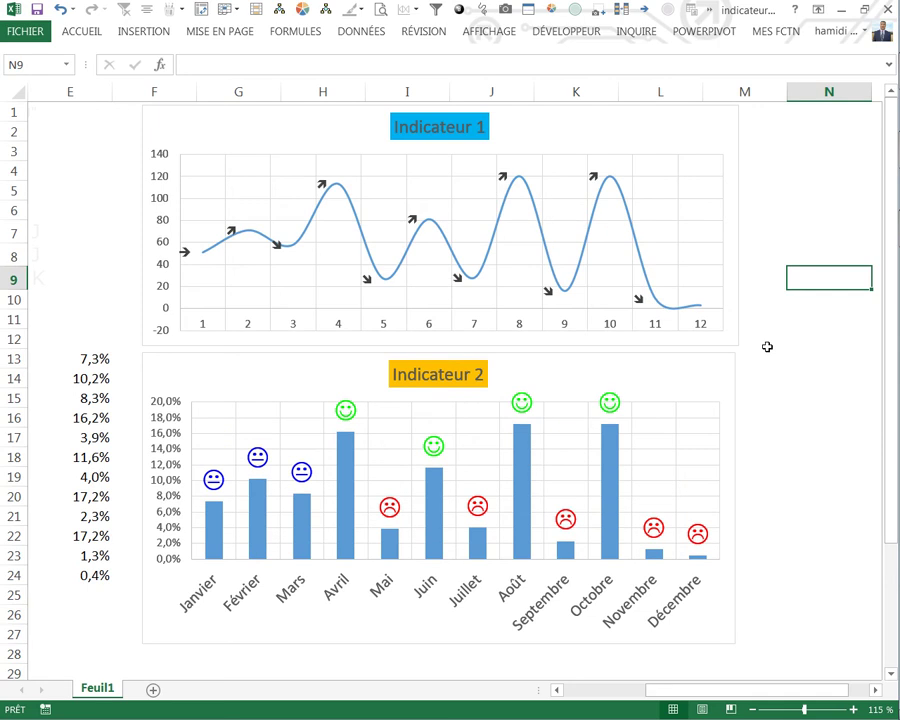
{"action": "key", "text": "F9"}
{"action": "key", "text": "F9"}
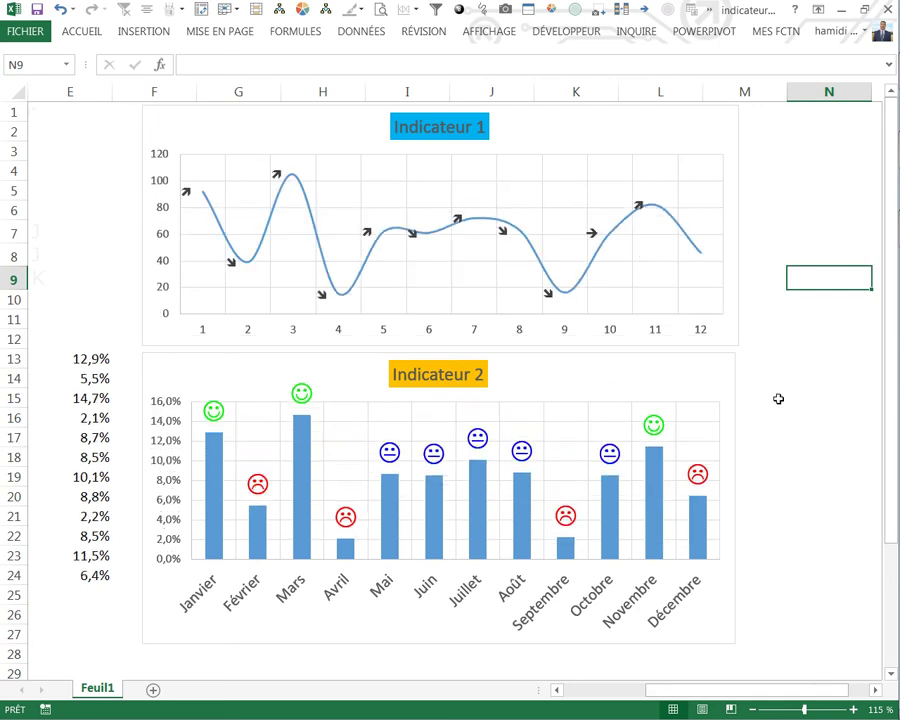
{"action": "key", "text": "F9"}
{"action": "key", "text": "F9"}
{"action": "key", "text": "F9"}
{"action": "left_click", "coordinate": [797, 382]}
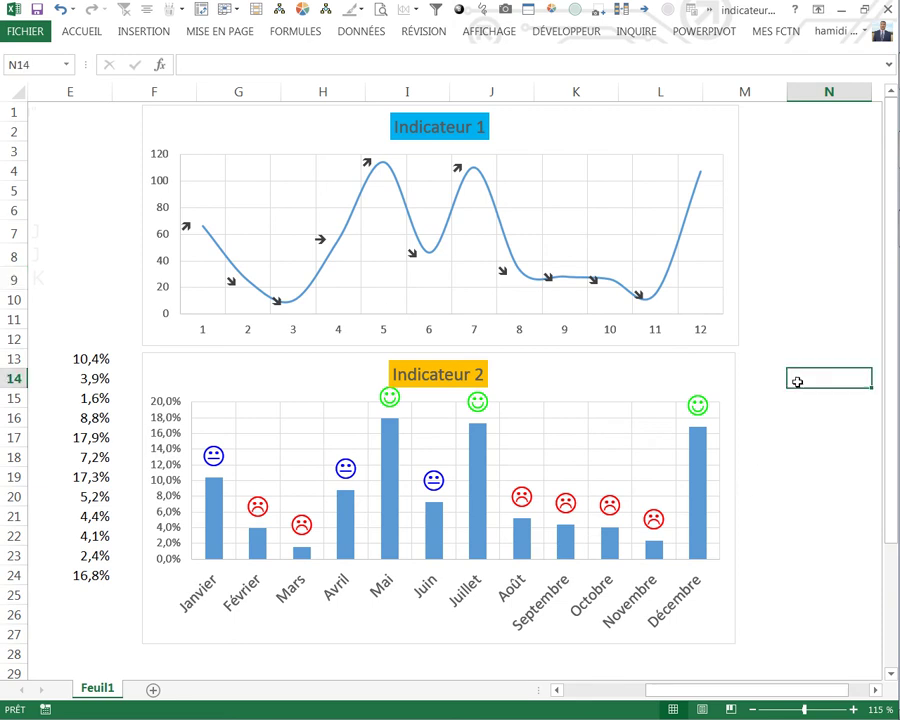
{"action": "left_click_drag", "start_coordinate": [700, 690], "coordinate": [603, 706]}
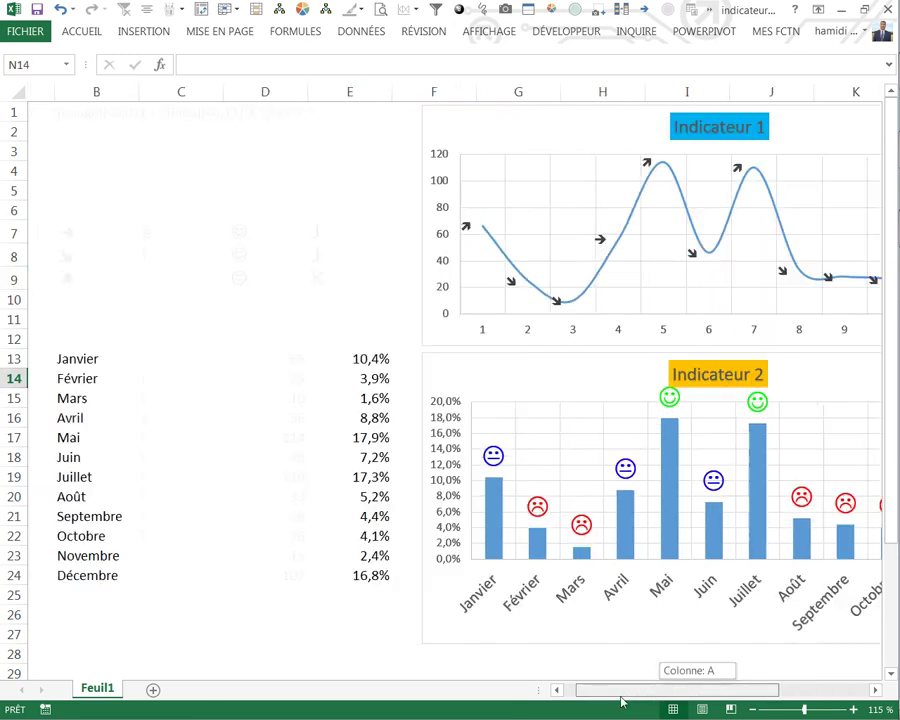
- Zoom out to 87% and delete both the Indicateur 1 and Indicateur 2 charts
{"action": "left_click", "coordinate": [274, 319]}
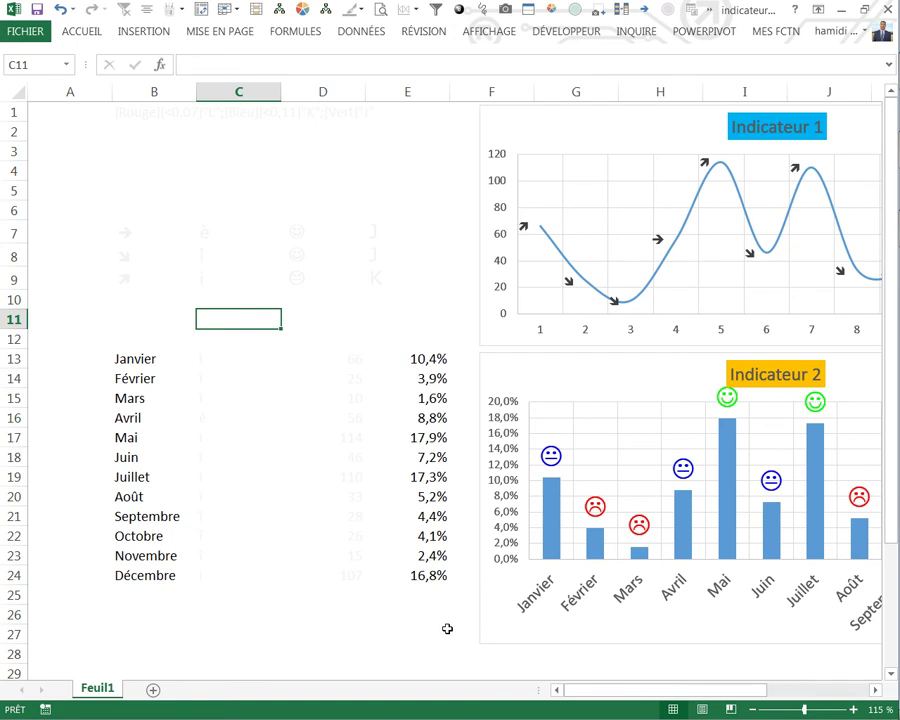
{"action": "left_click", "coordinate": [800, 710]}
{"action": "left_click_drag", "start_coordinate": [800, 712], "coordinate": [797, 710]}
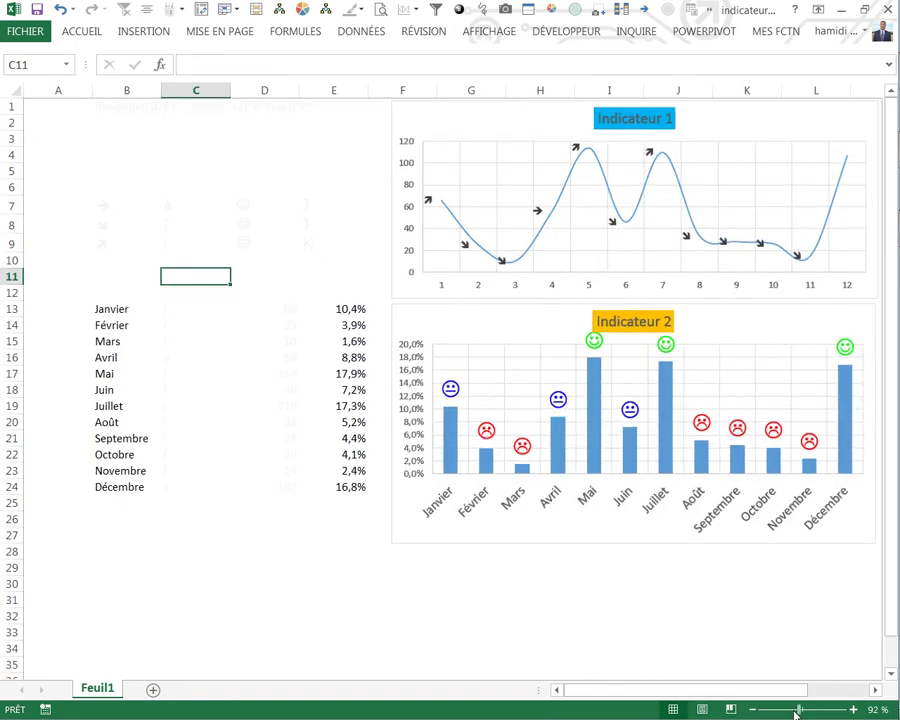
{"action": "left_click", "coordinate": [595, 624]}
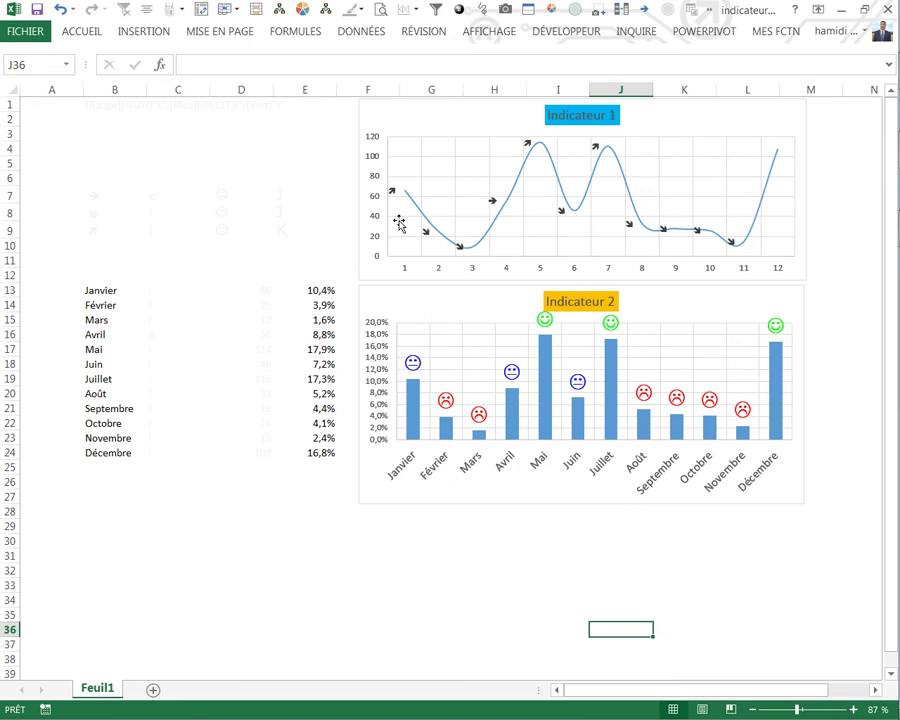
{"action": "left_click", "coordinate": [410, 117]}
{"action": "left_click", "coordinate": [362, 116]}
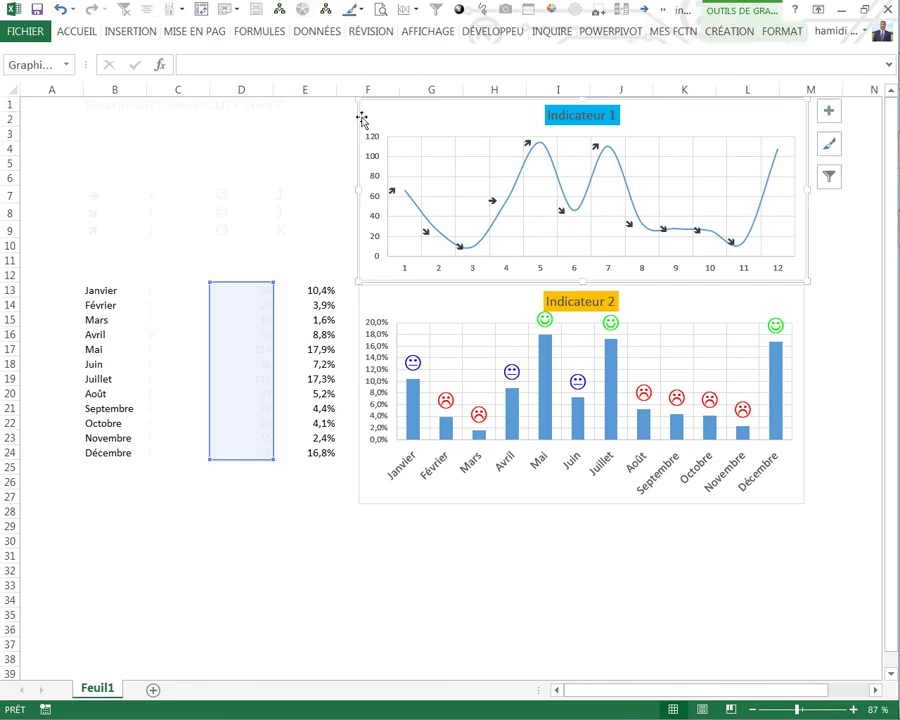
{"action": "key", "text": "Delete"}
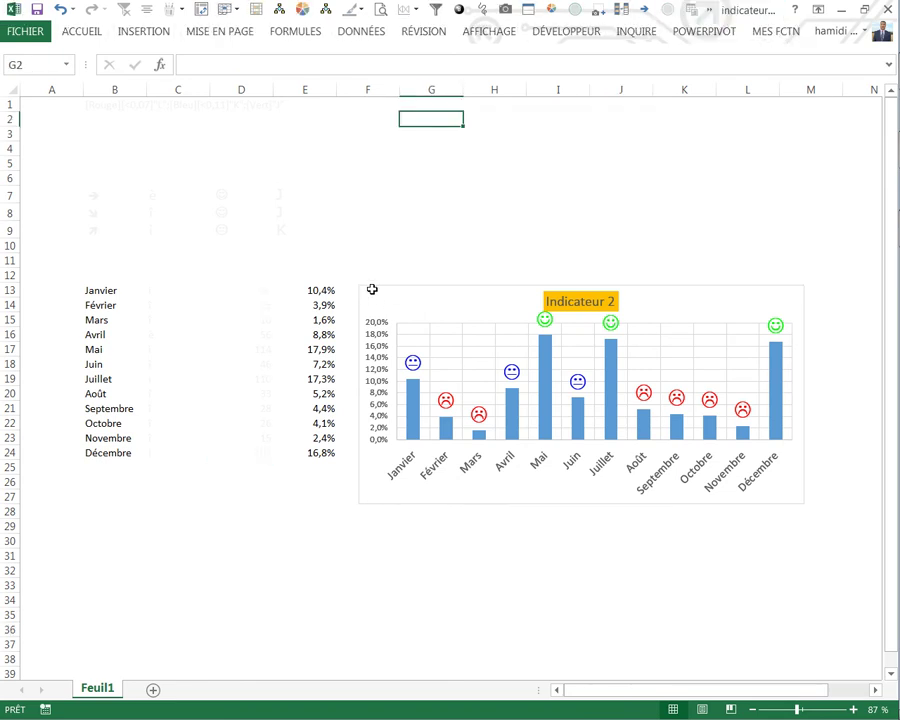
{"action": "left_click", "coordinate": [372, 289]}
{"action": "left_click", "coordinate": [382, 287]}
{"action": "key", "text": "Delete"}
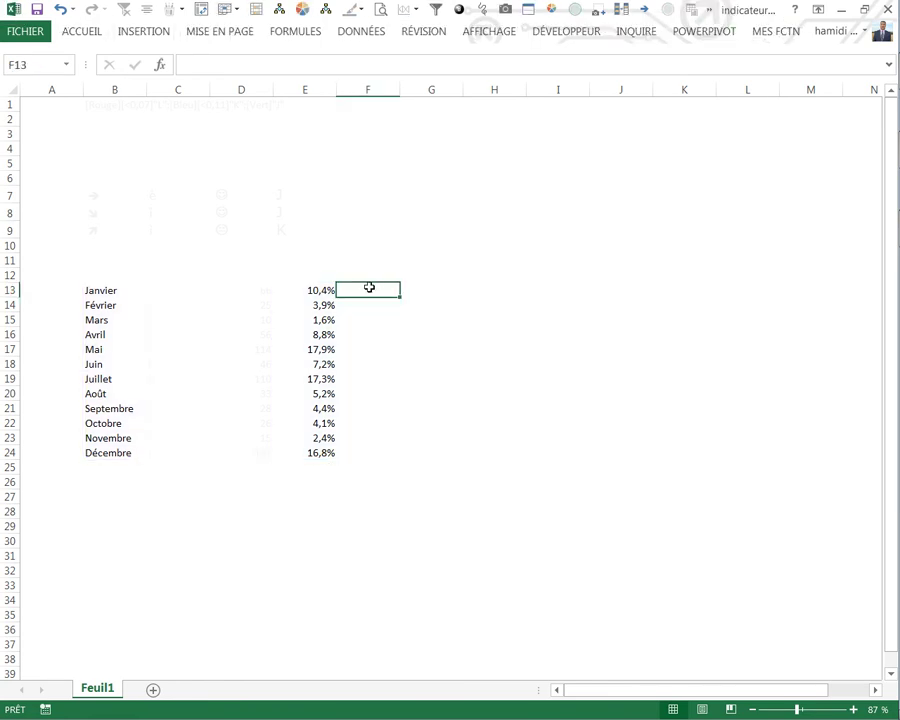
- Select the helper block A1:F31 and pick a font colour from its context menu
{"action": "left_click", "coordinate": [367, 482]}
{"action": "mouse_move", "coordinate": [26, 102]}
{"action": "left_mouse_down"}
{"action": "mouse_move", "coordinate": [250, 383]}
{"action": "mouse_move", "coordinate": [361, 491]}
{"action": "left_mouse_up"}
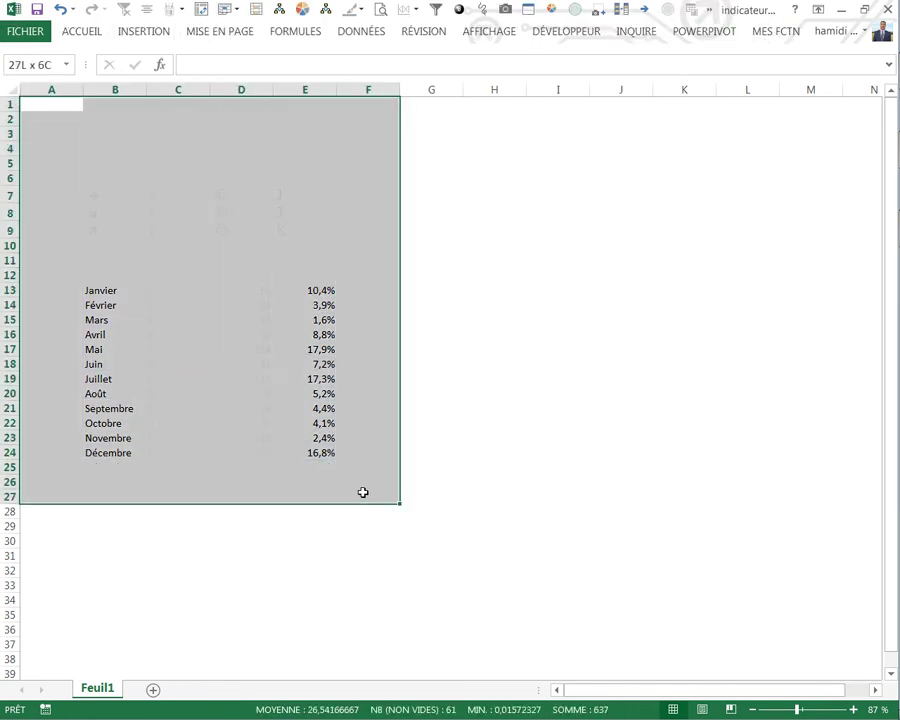
{"action": "left_click_drag", "start_coordinate": [363, 492], "coordinate": [378, 545]}
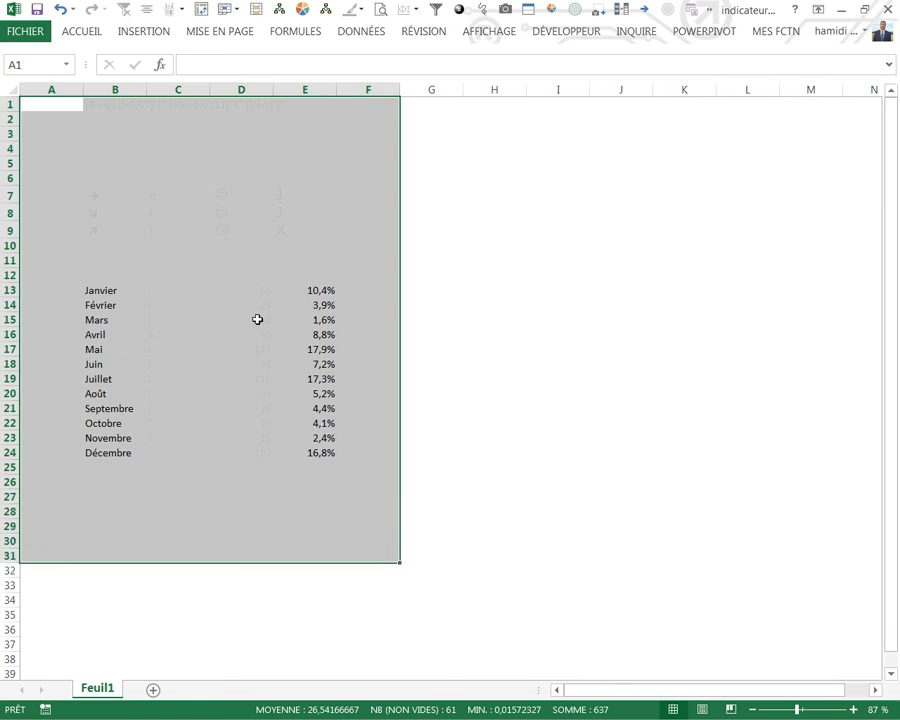
{"action": "right_click", "coordinate": [257, 319]}
{"action": "left_click", "coordinate": [352, 293]}
- Apply black font to reveal the hidden helper data, then inspect D13's formula
{"action": "left_click", "coordinate": [404, 183]}
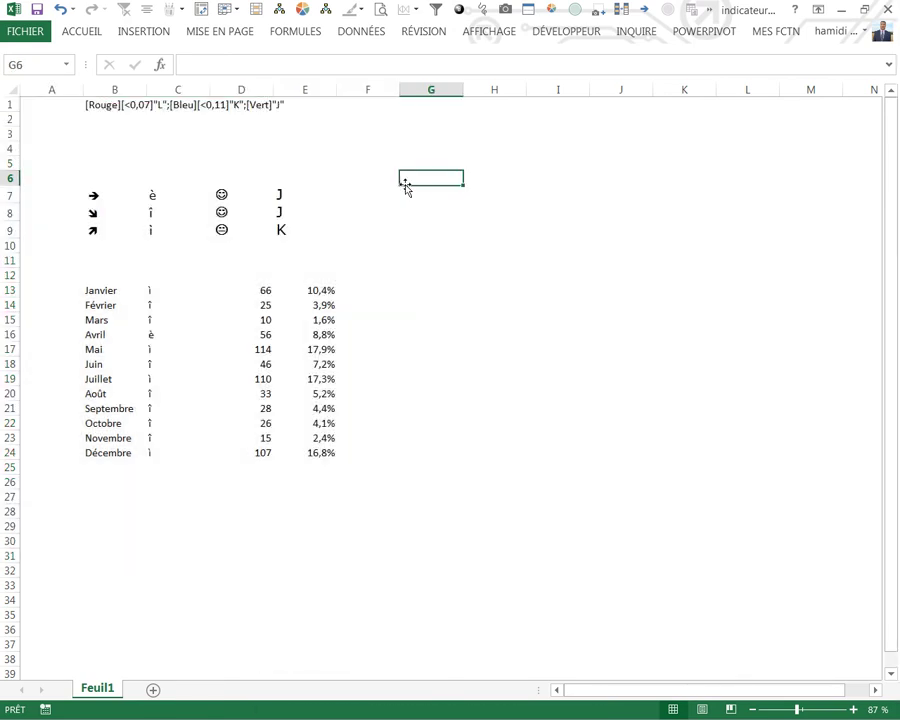
{"action": "left_click", "coordinate": [452, 350]}
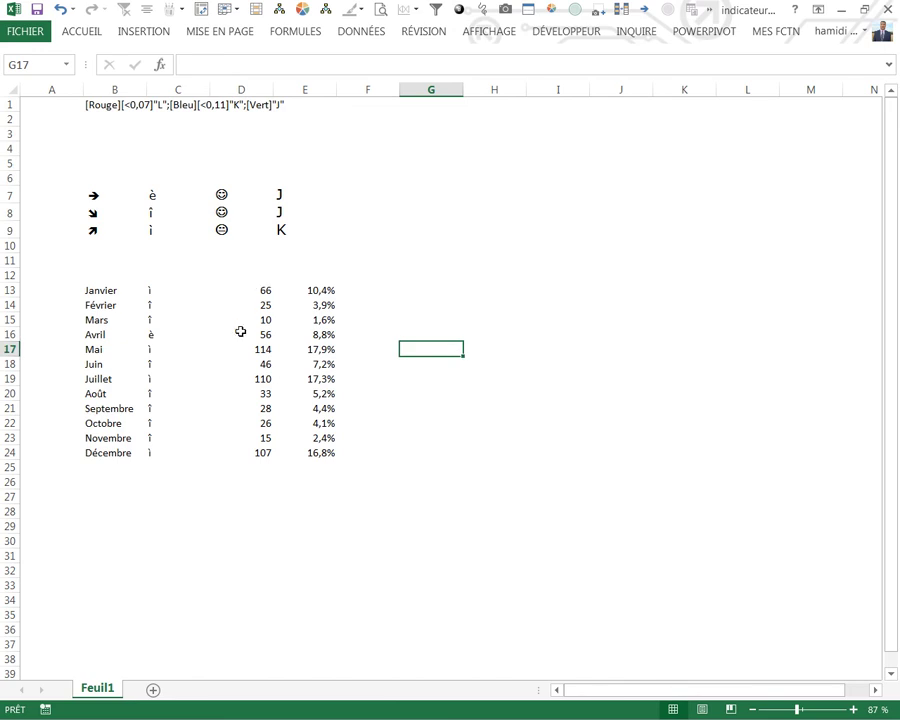
{"action": "left_click", "coordinate": [256, 289]}
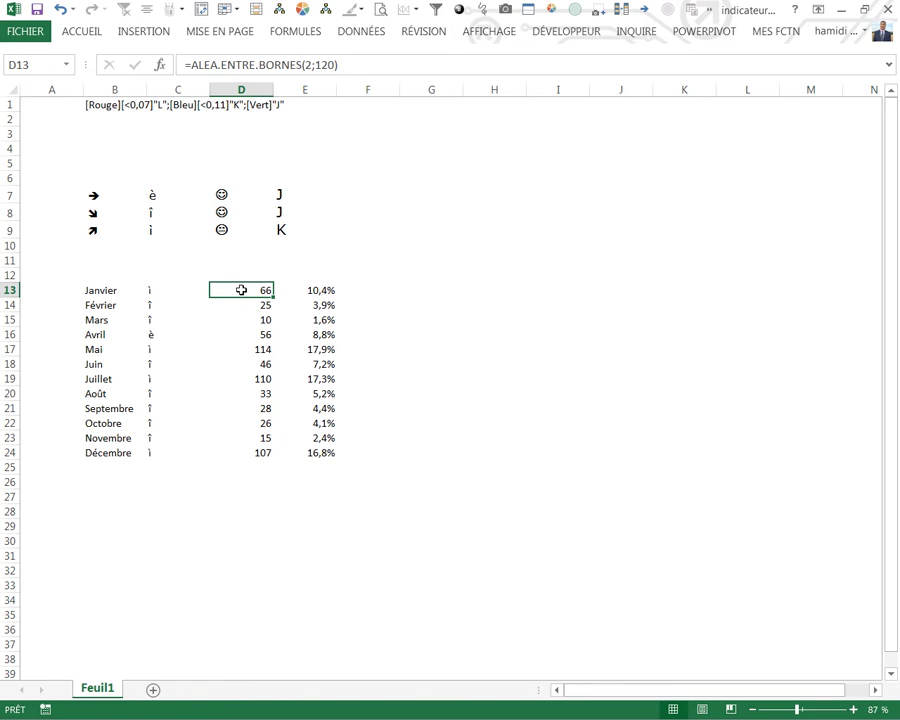
- Fill D13:D24 with =+ALEA.ENTRE.BORNES(2;120) at once, then start a formula in E13
{"action": "mouse_move", "coordinate": [241, 290]}
{"action": "left_mouse_down"}
{"action": "mouse_move", "coordinate": [231, 426]}
{"action": "mouse_move", "coordinate": [239, 443]}
{"action": "mouse_move", "coordinate": [241, 410]}
{"action": "left_mouse_up"}
{"action": "left_click", "coordinate": [258, 452]}
{"action": "left_click", "coordinate": [243, 291]}
{"action": "left_click_drag", "start_coordinate": [243, 291], "coordinate": [252, 448]}
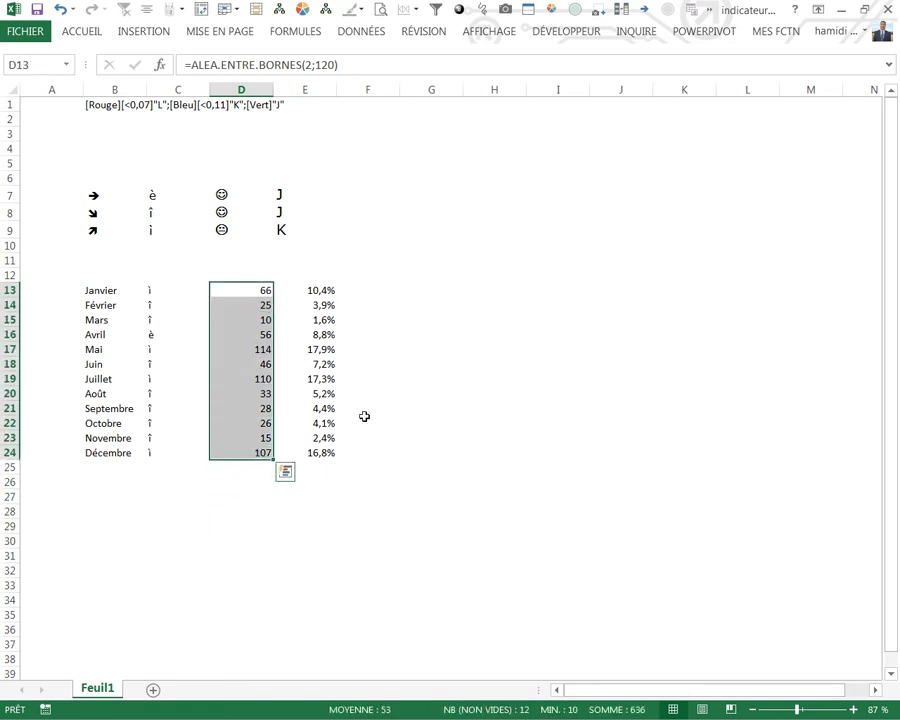
{"action": "type", "text": "+AL"}
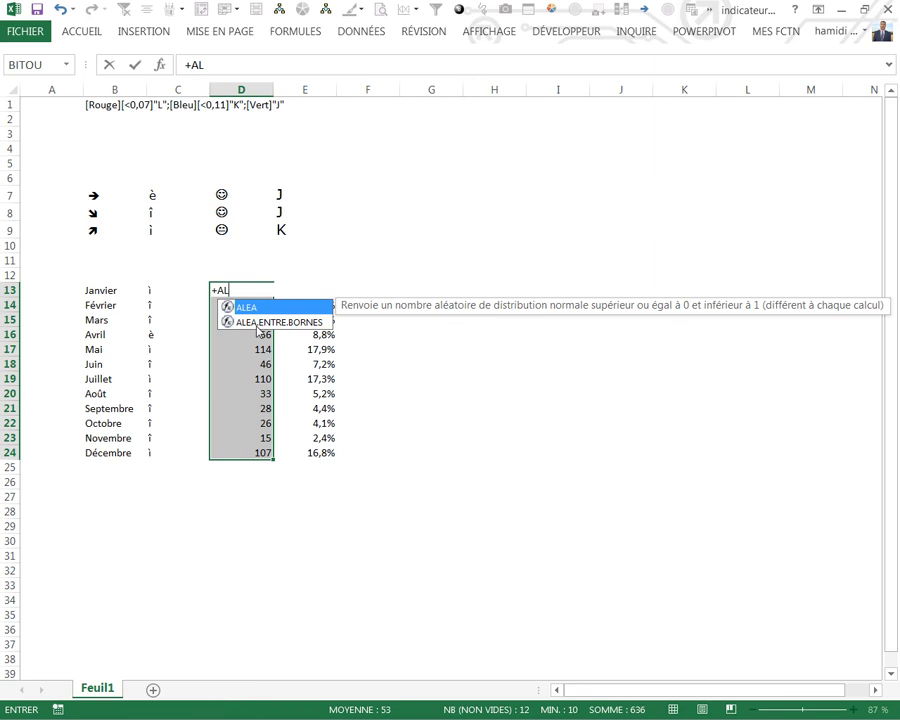
{"action": "double_click", "coordinate": [257, 323]}
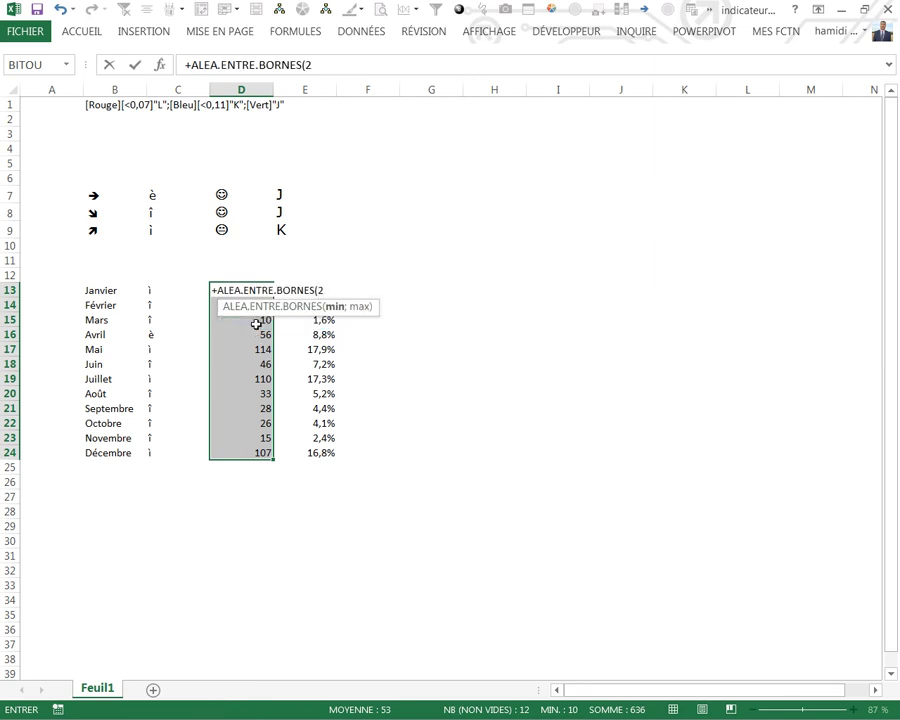
{"action": "type", "text": ";"}
{"action": "key", "text": "ctrl+Return"}
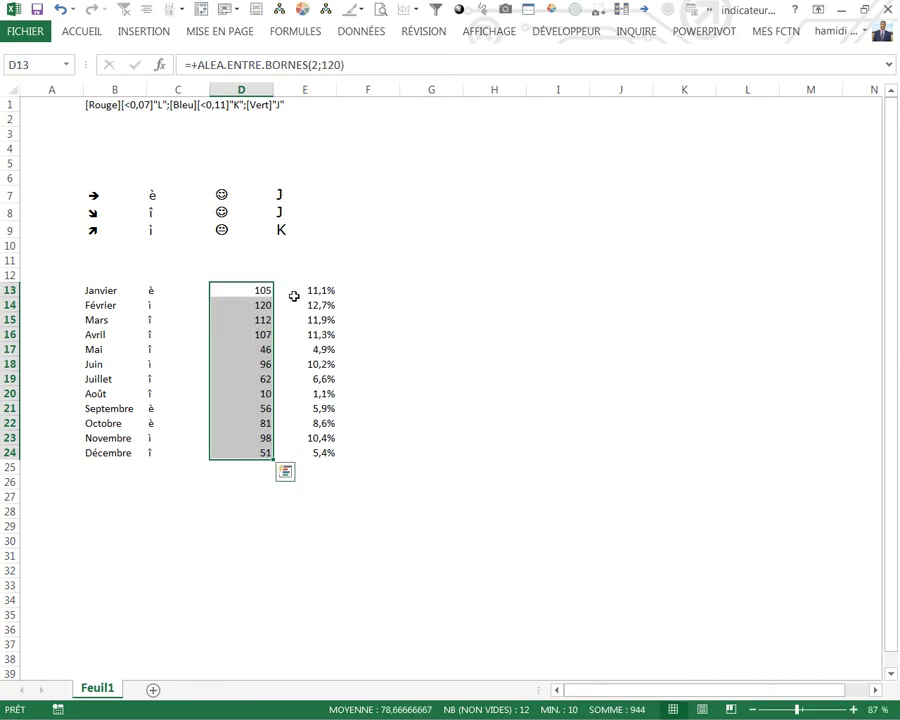
{"action": "left_click", "coordinate": [311, 288]}
{"action": "type", "text": "="}
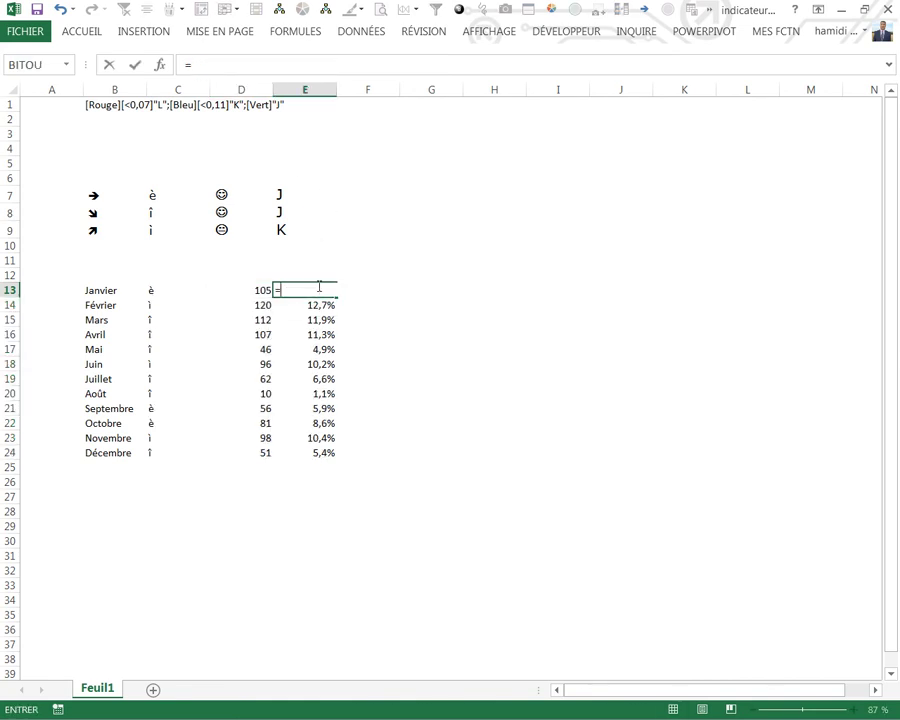
- Enter =D13/SOMME($D$13:$D$24) in E13 and drag it down column E
{"action": "left_click", "coordinate": [251, 294]}
{"action": "type", "text": "/so"}
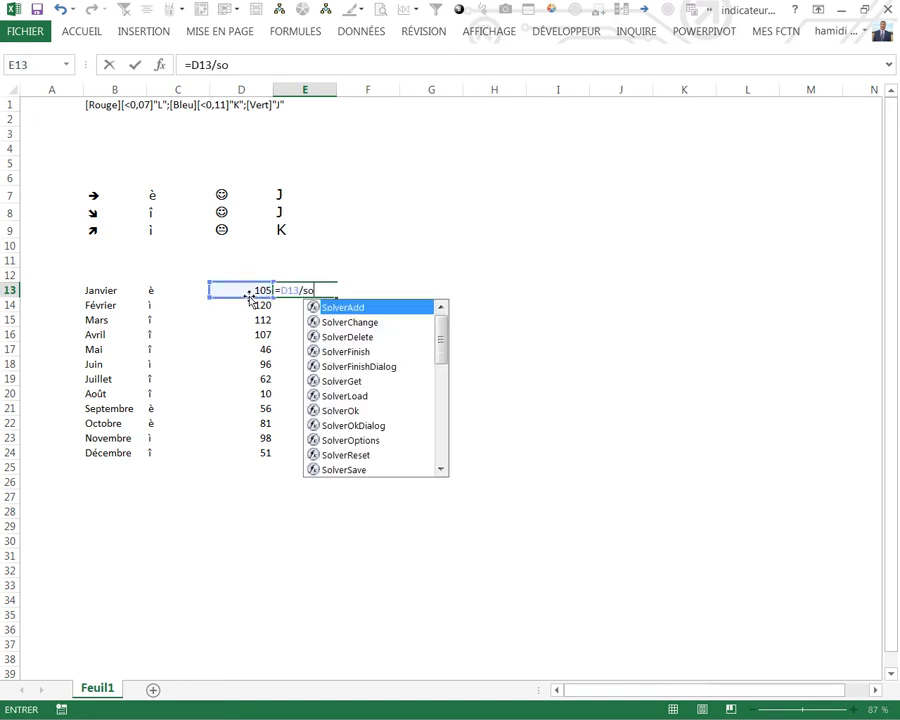
{"action": "type", "text": "m"}
{"action": "double_click", "coordinate": [351, 307]}
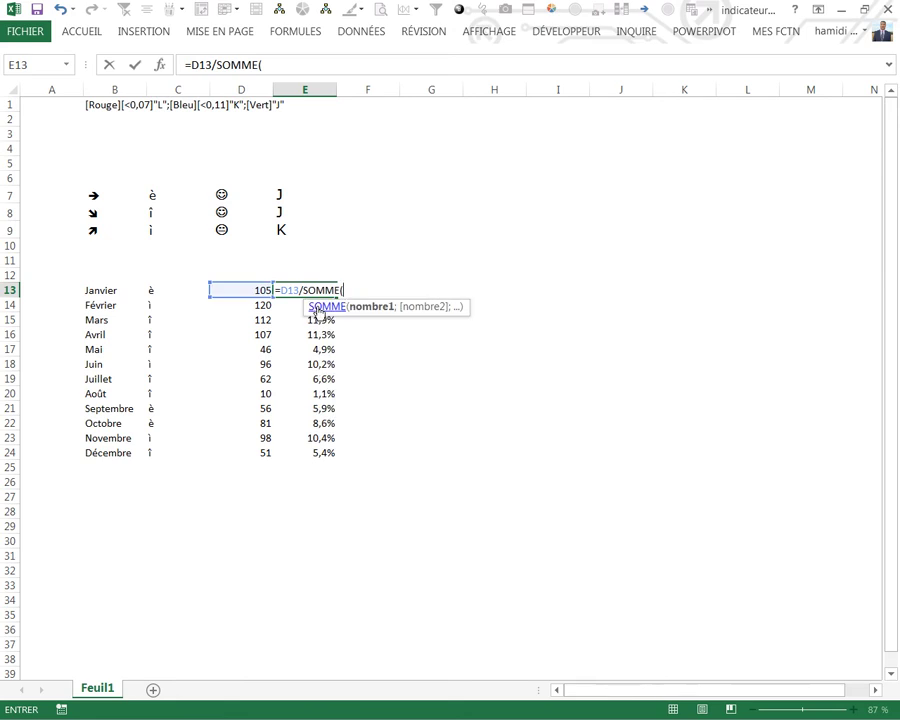
{"action": "left_click", "coordinate": [250, 291]}
{"action": "left_click_drag", "start_coordinate": [250, 291], "coordinate": [246, 452]}
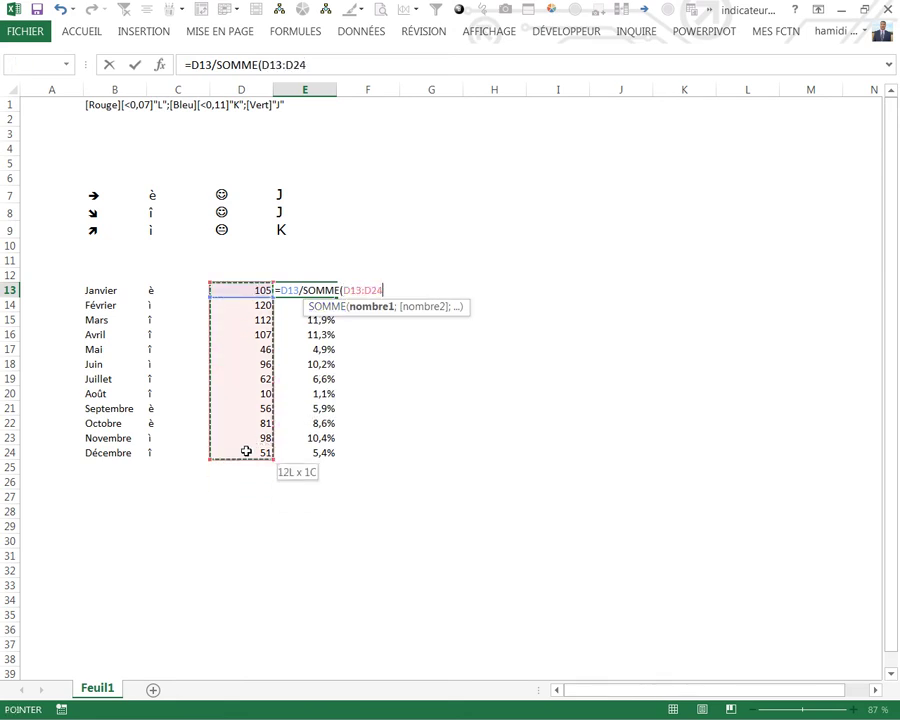
{"action": "key", "text": "F4"}
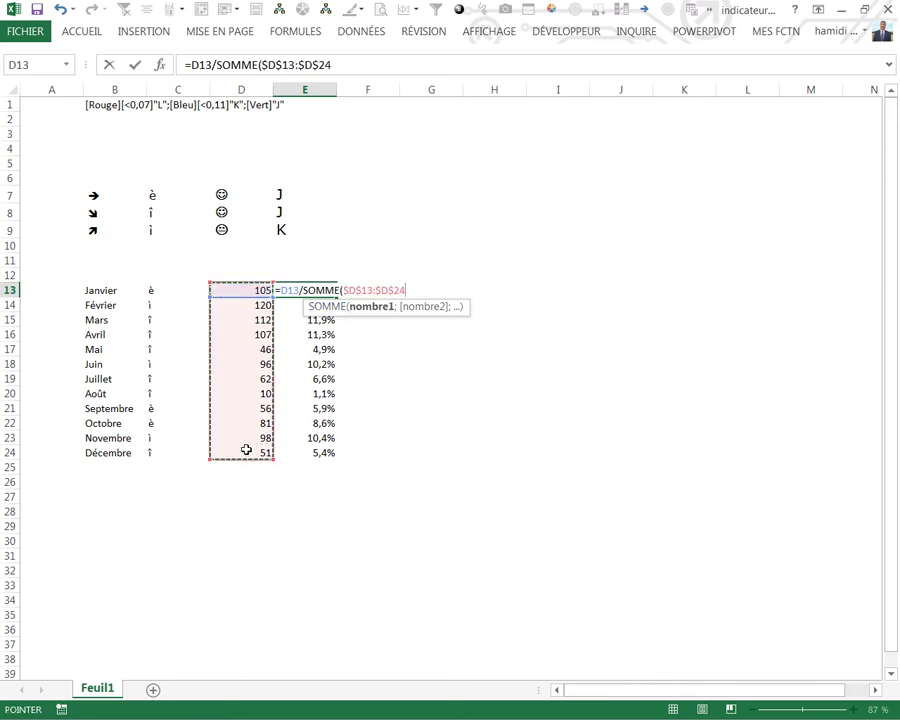
{"action": "key", "text": "Return"}
{"action": "key", "text": "Up"}
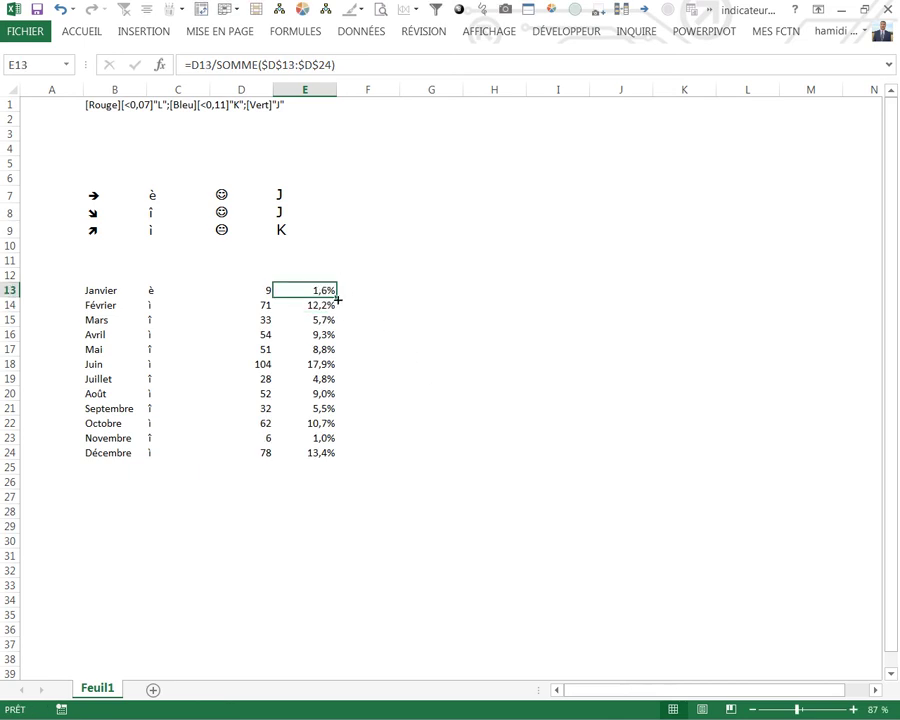
{"action": "mouse_move", "coordinate": [338, 298]}
{"action": "left_mouse_down"}
{"action": "mouse_move", "coordinate": [338, 446]}
{"action": "mouse_move", "coordinate": [327, 453]}
{"action": "mouse_move", "coordinate": [331, 446]}
{"action": "left_mouse_up"}
- Complete the share formula fill through E24 for December
{"action": "left_click", "coordinate": [502, 311]}
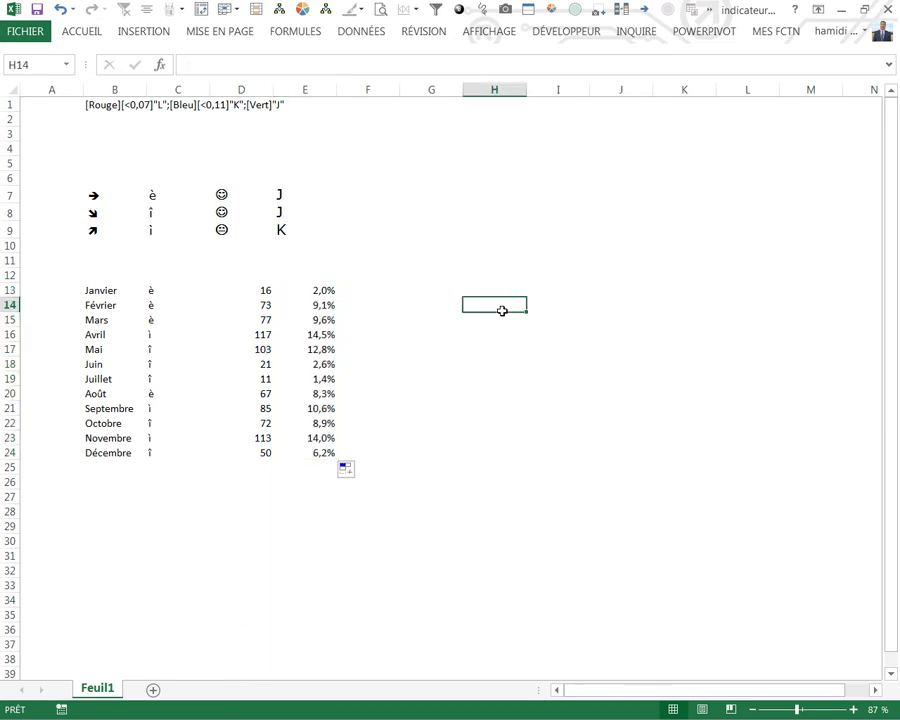
{"action": "left_click", "coordinate": [95, 198]}
{"action": "left_click", "coordinate": [157, 195]}
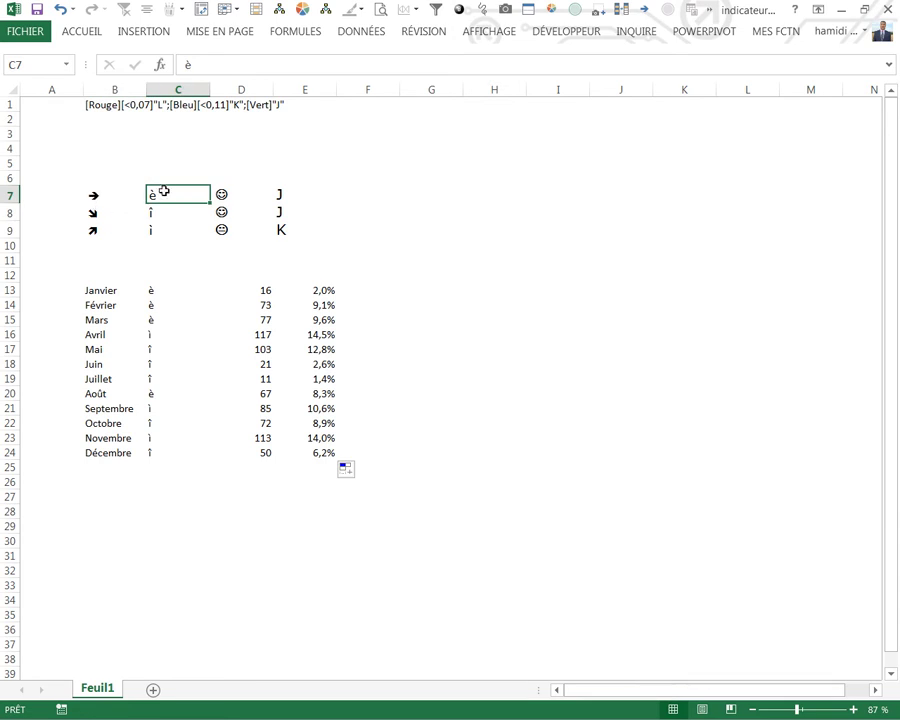
- Set B7:B9 to Wingdings so è, î, ì become right, down-right and up-right arrows
{"action": "left_click_drag", "start_coordinate": [95, 198], "coordinate": [95, 230]}
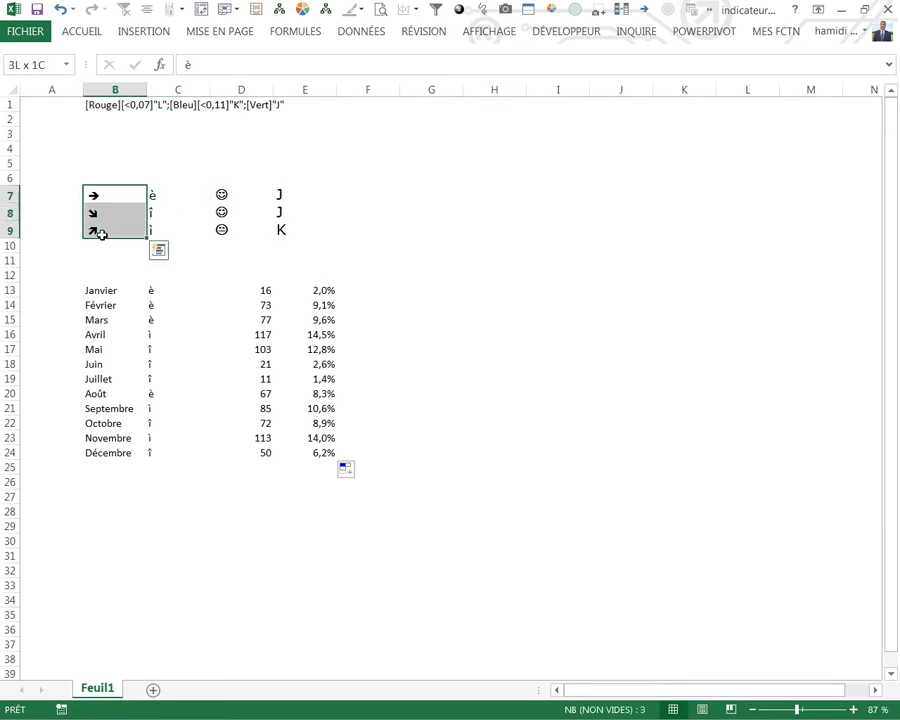
{"action": "right_click", "coordinate": [95, 230]}
{"action": "key", "text": "Escape"}
{"action": "right_click", "coordinate": [119, 192]}
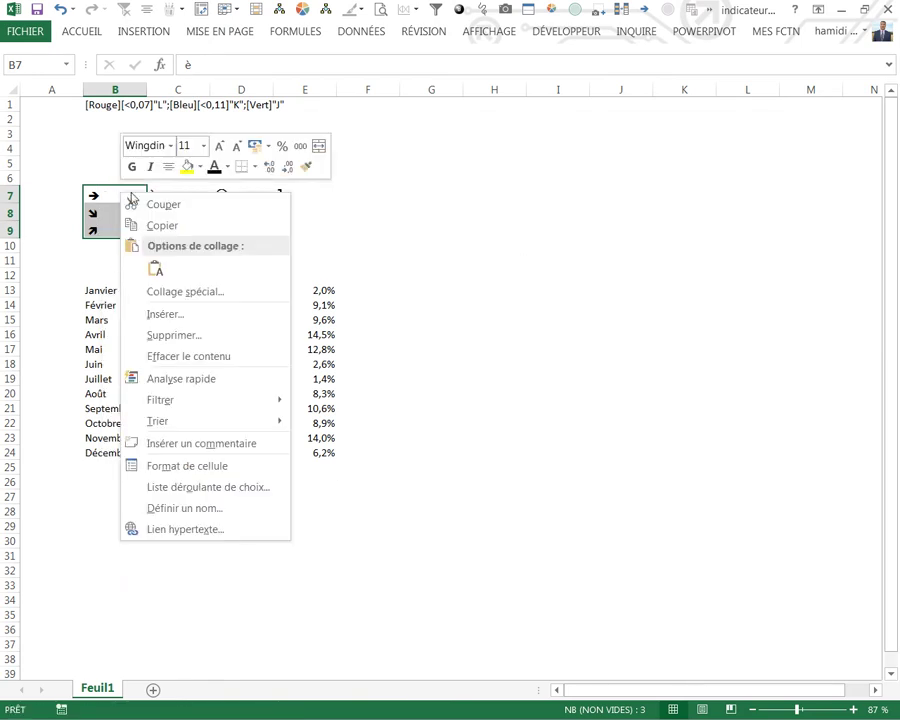
{"action": "left_click", "coordinate": [171, 146]}
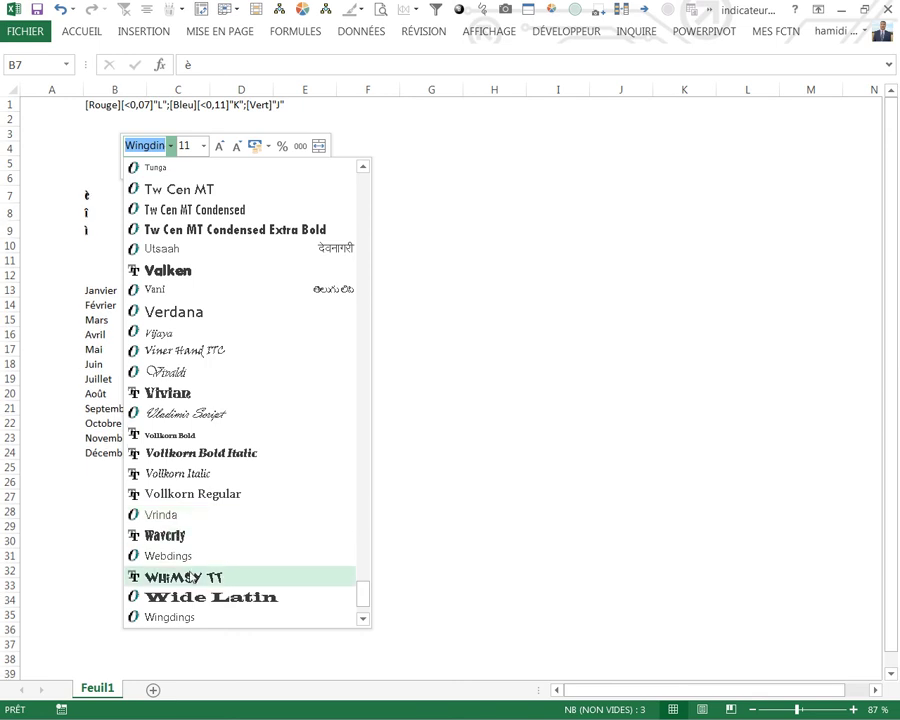
{"action": "left_click_drag", "start_coordinate": [360, 594], "coordinate": [362, 606]}
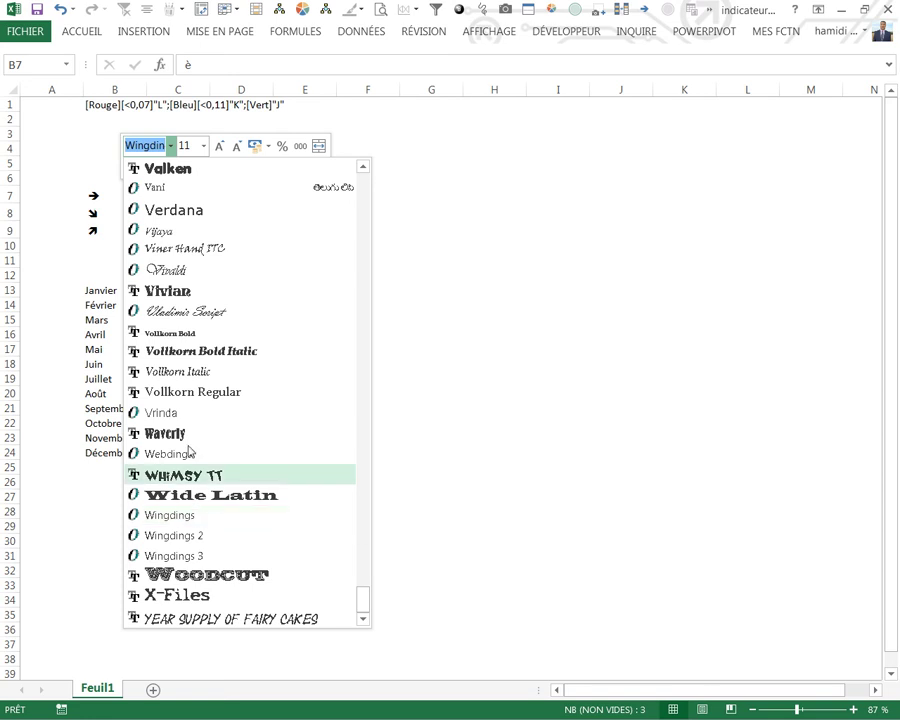
{"action": "left_click", "coordinate": [624, 307]}
{"action": "left_click", "coordinate": [223, 199]}
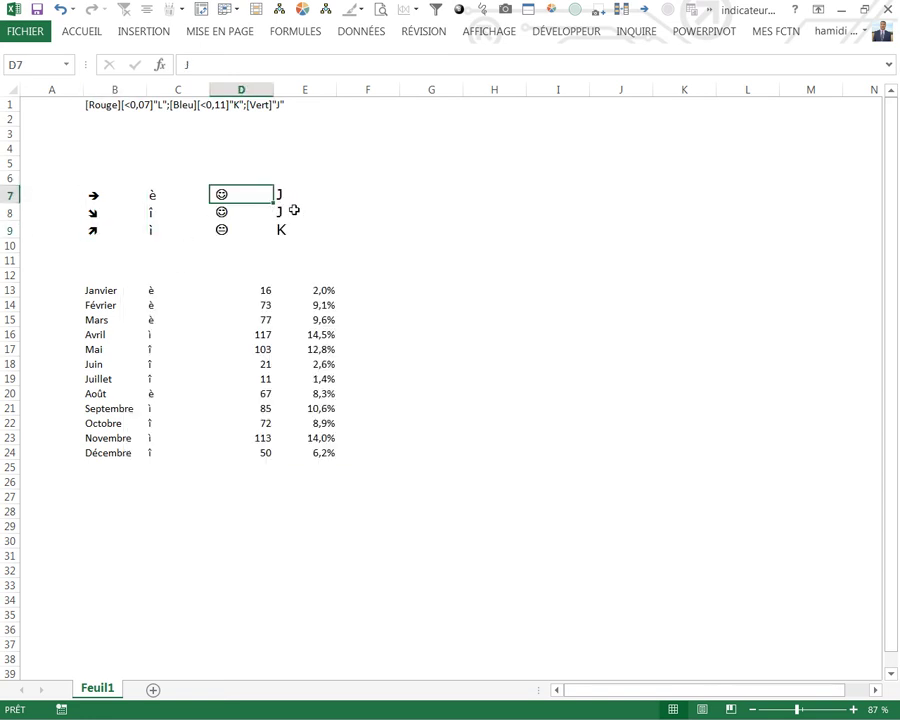
- Inspect the smileys in D7:D9 and their code letters in E7:E9
{"action": "left_click", "coordinate": [282, 195]}
{"action": "left_click", "coordinate": [229, 213]}
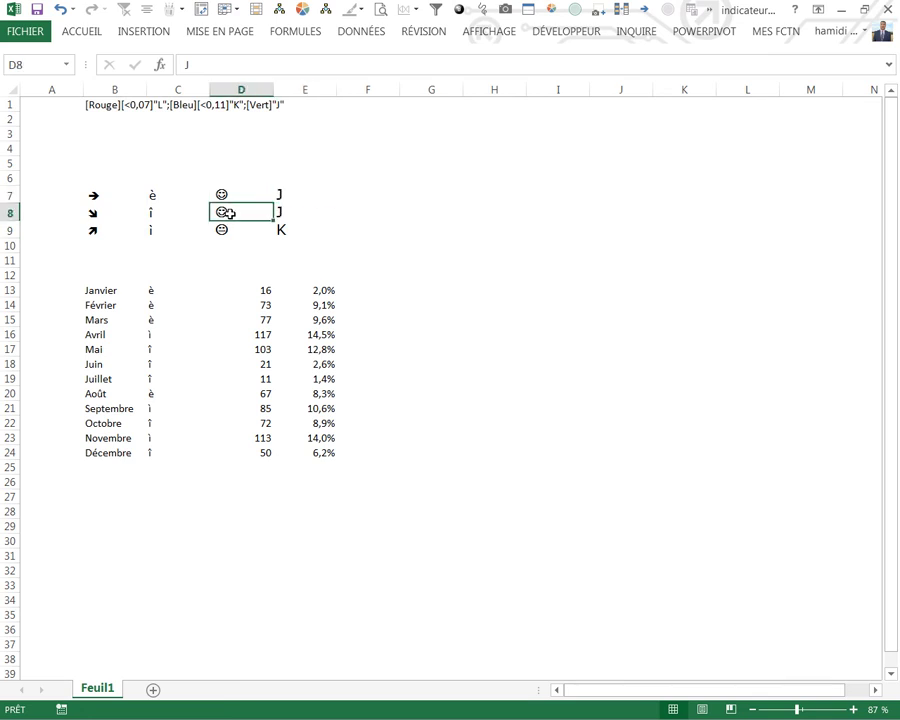
{"action": "left_click", "coordinate": [233, 196]}
{"action": "left_click", "coordinate": [290, 210]}
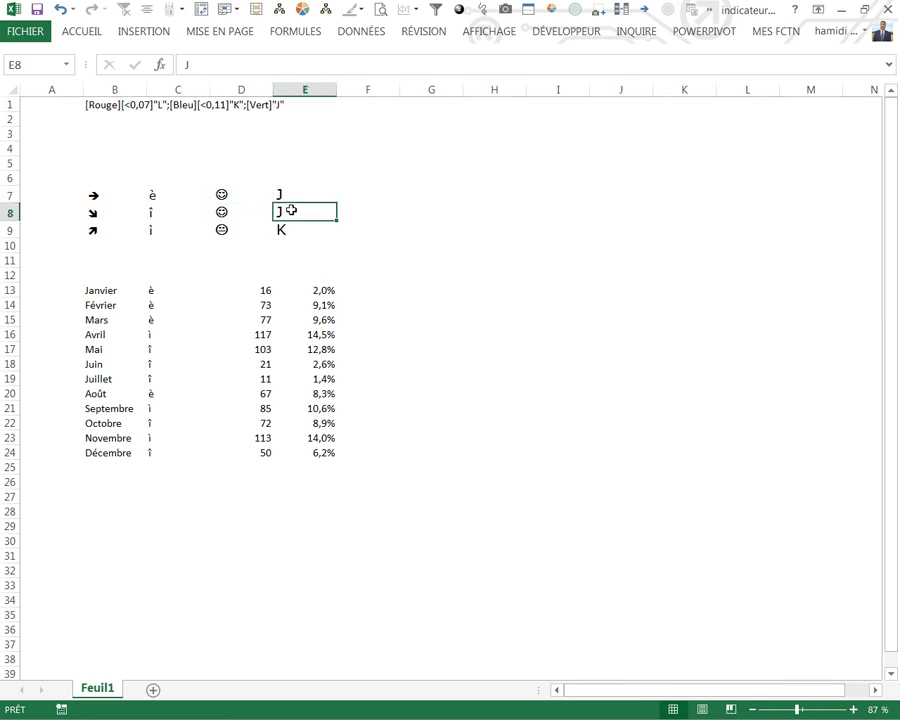
{"action": "left_click", "coordinate": [290, 194]}
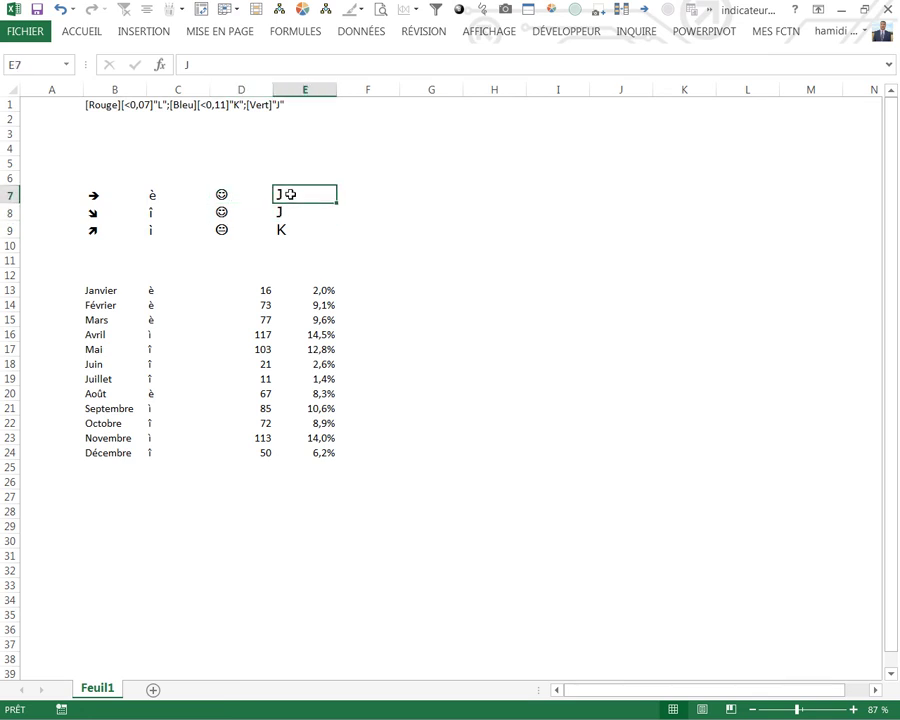
{"action": "left_click", "coordinate": [232, 192]}
{"action": "left_click", "coordinate": [281, 194]}
{"action": "key", "text": "shift+Down"}
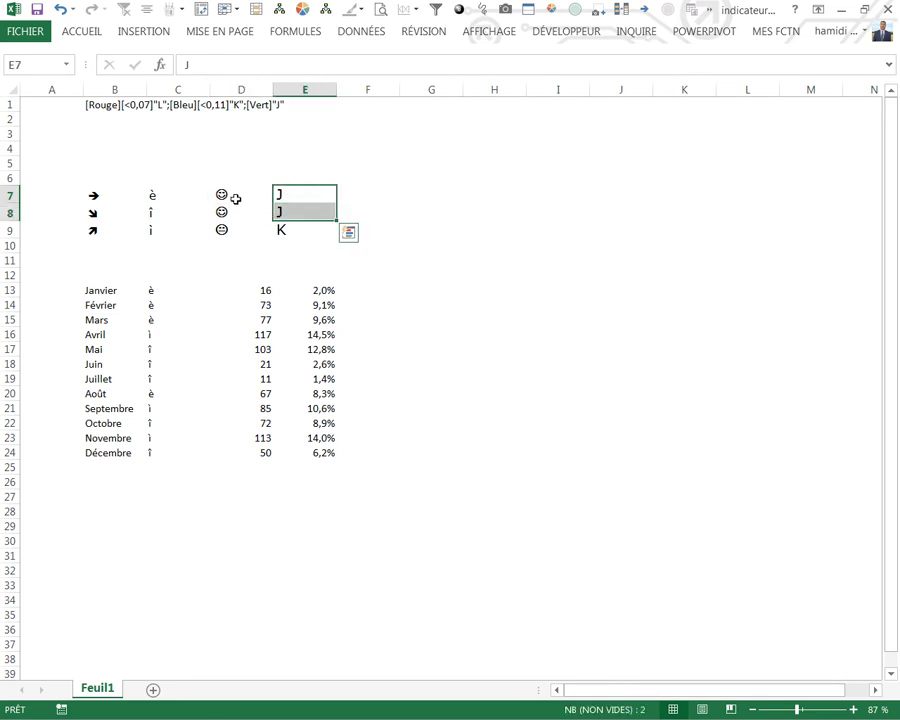
- Enter L in D8 to make the middle smiley a sad face
{"action": "left_click", "coordinate": [240, 213]}
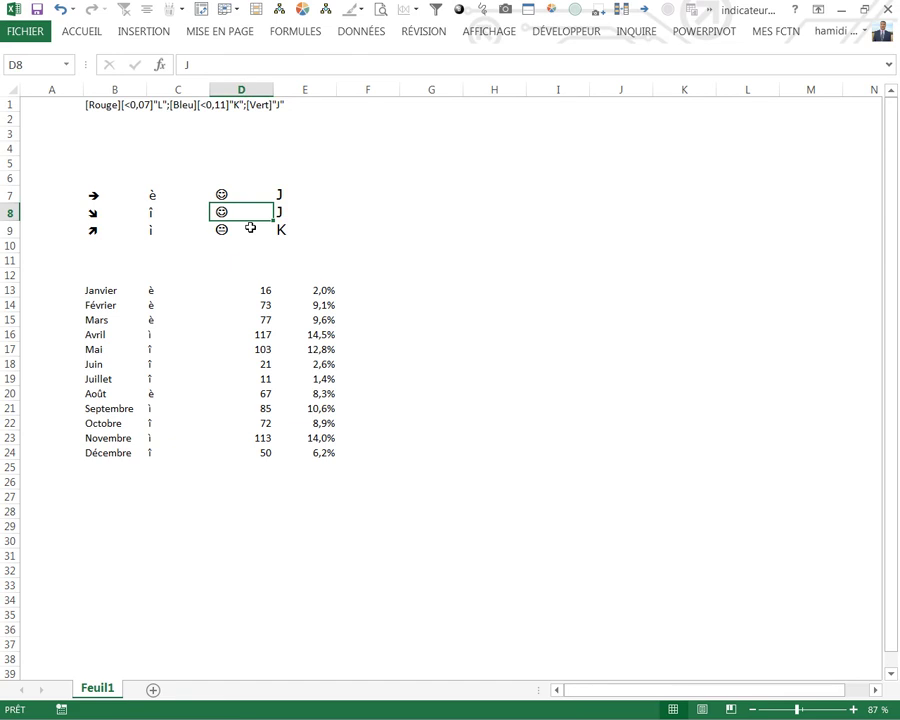
{"action": "type", "text": "L"}
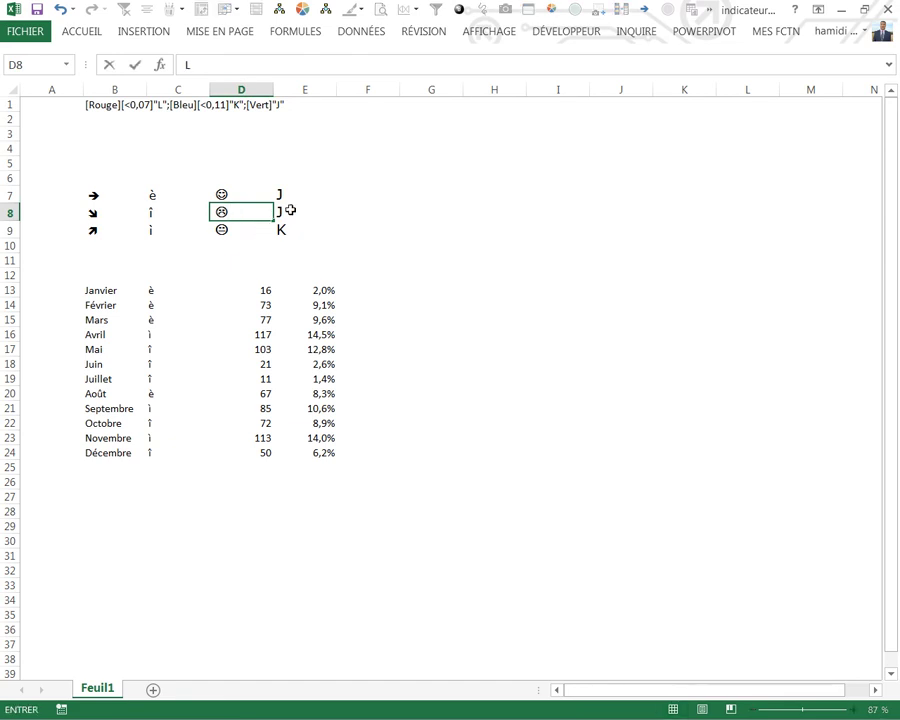
{"action": "left_click", "coordinate": [290, 210]}
{"action": "left_click", "coordinate": [341, 256]}
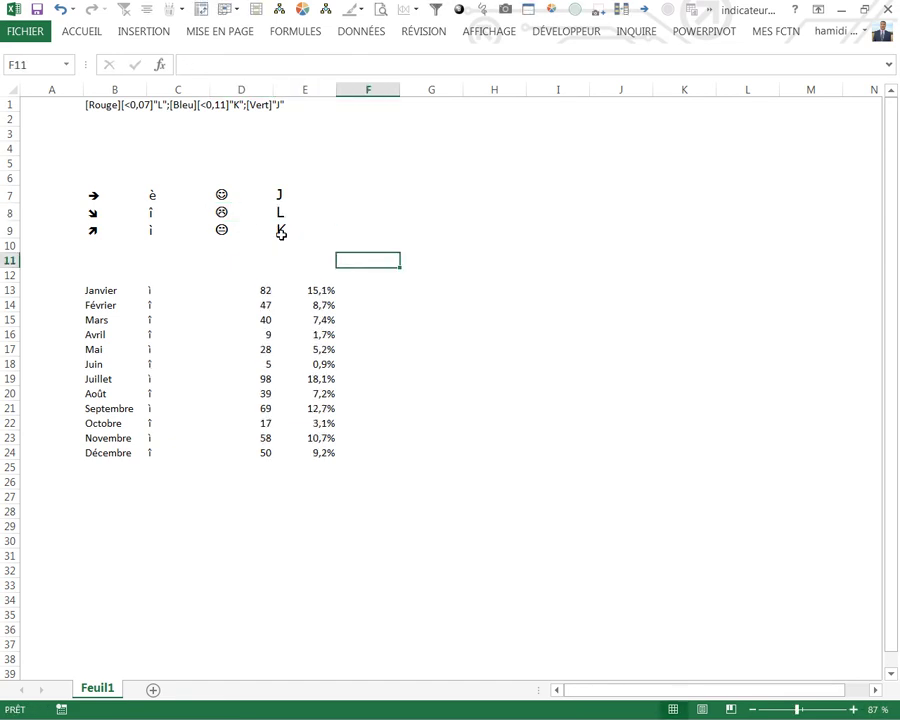
{"action": "left_click", "coordinate": [281, 231]}
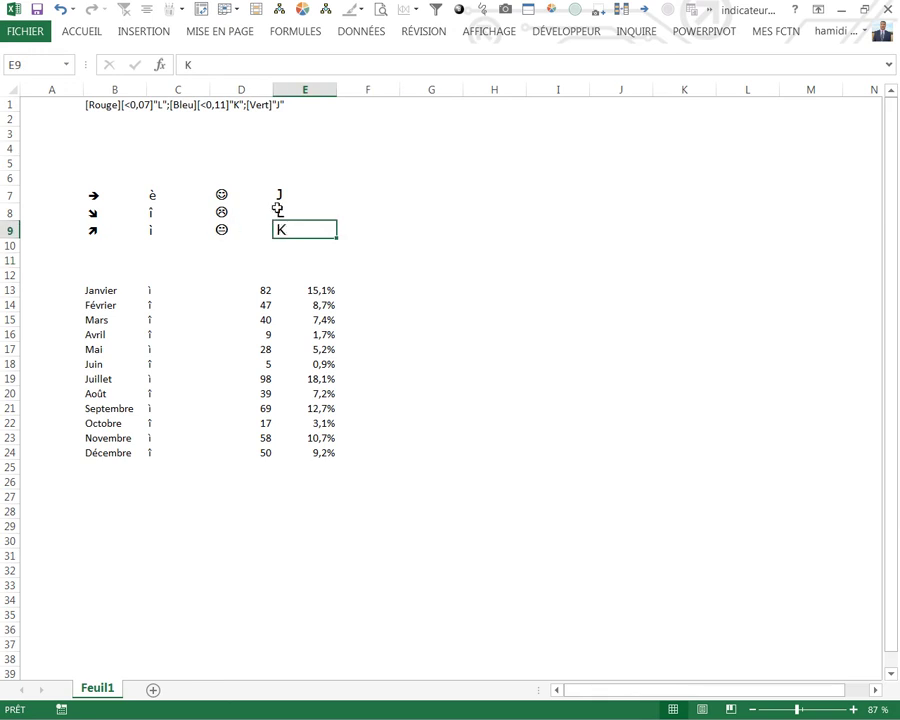
{"action": "left_click", "coordinate": [278, 209]}
- Select the three faces D7:D9 and check their formatting options
{"action": "left_click_drag", "start_coordinate": [221, 194], "coordinate": [222, 229]}
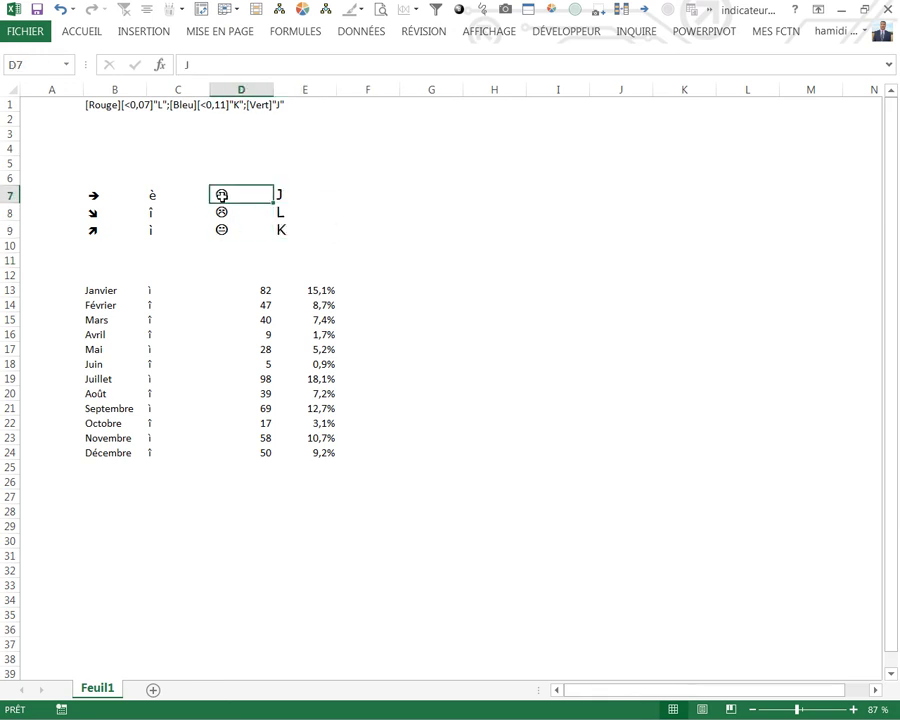
{"action": "right_click", "coordinate": [223, 232]}
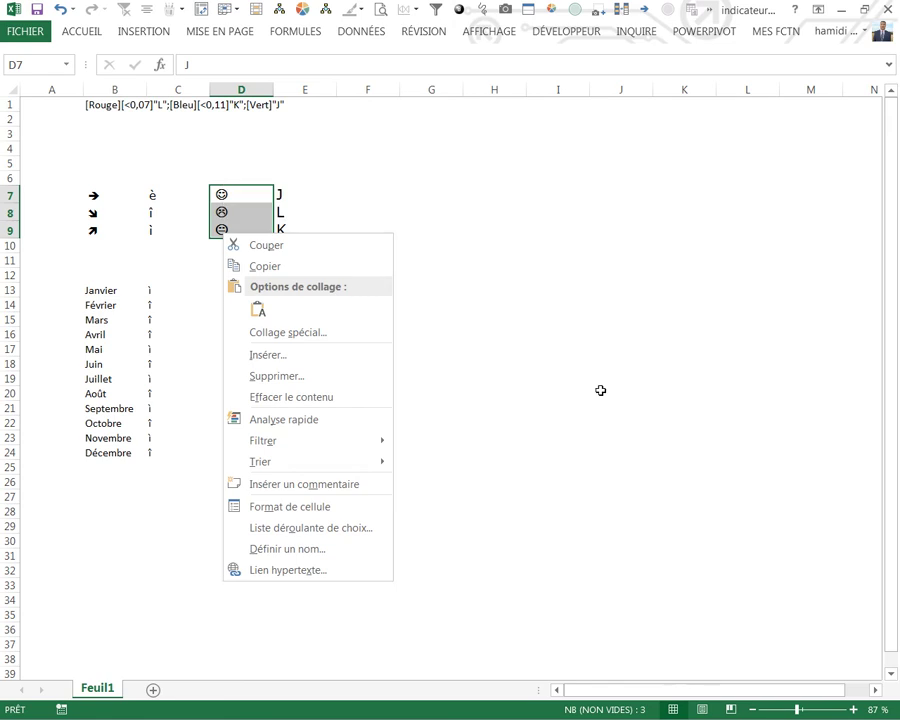
{"action": "key", "text": "Escape"}
{"action": "left_click", "coordinate": [471, 441]}
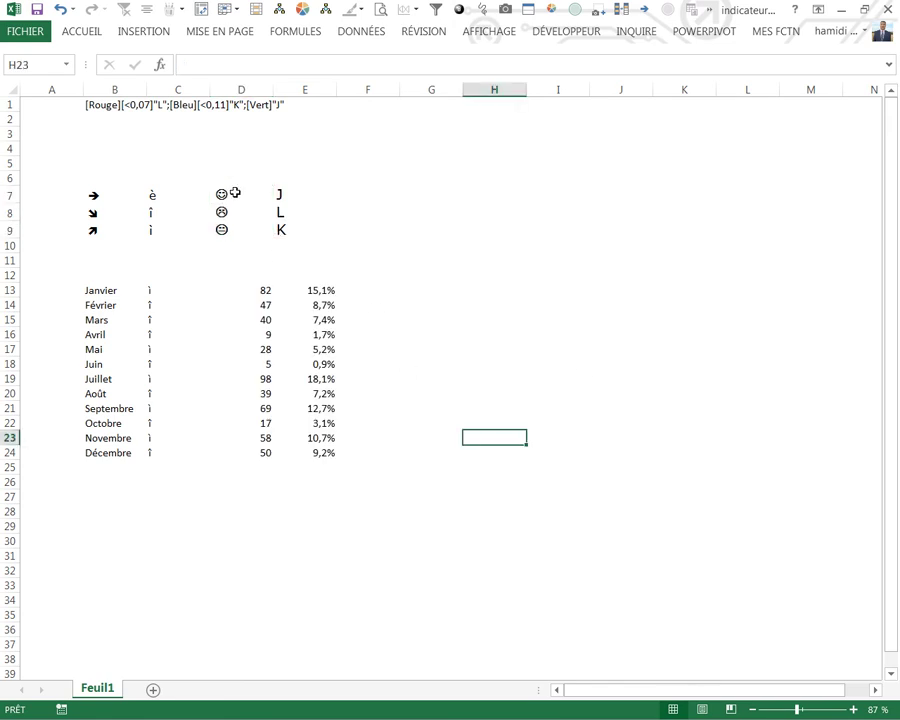
- Examine the January trend formula in C13 against the monthly values in column D
{"action": "left_click", "coordinate": [516, 346]}
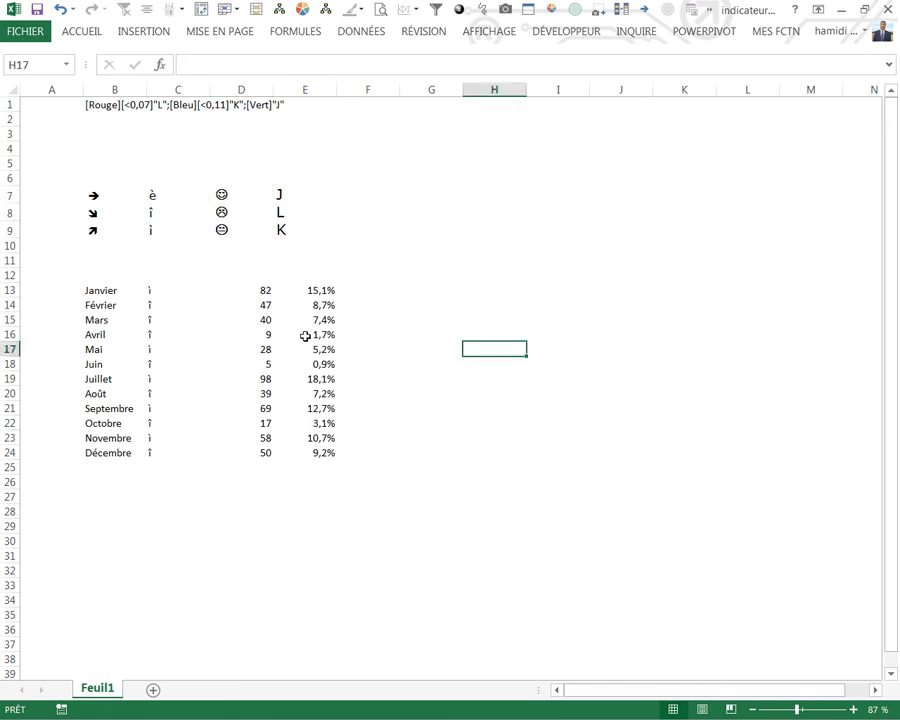
{"action": "scroll", "coordinate": [449, 387], "scroll_direction": "up", "scroll_amount": 1}
{"action": "scroll", "coordinate": [458, 380], "scroll_direction": "down", "scroll_amount": 1}
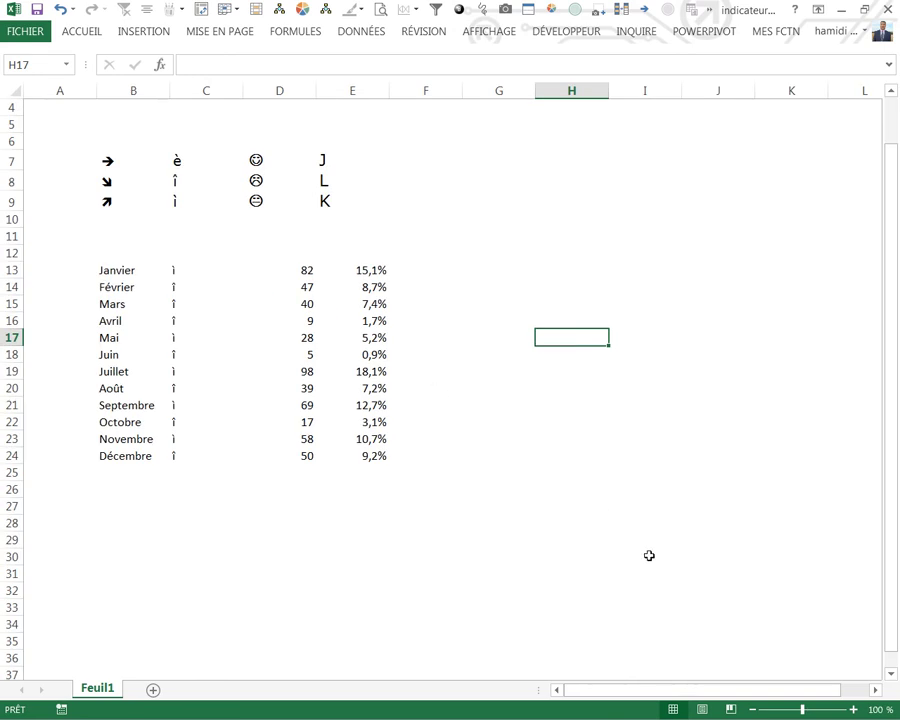
{"action": "scroll", "coordinate": [649, 554], "scroll_direction": "up", "scroll_amount": 1}
{"action": "key", "text": "Up"}
{"action": "key", "text": "Up"}
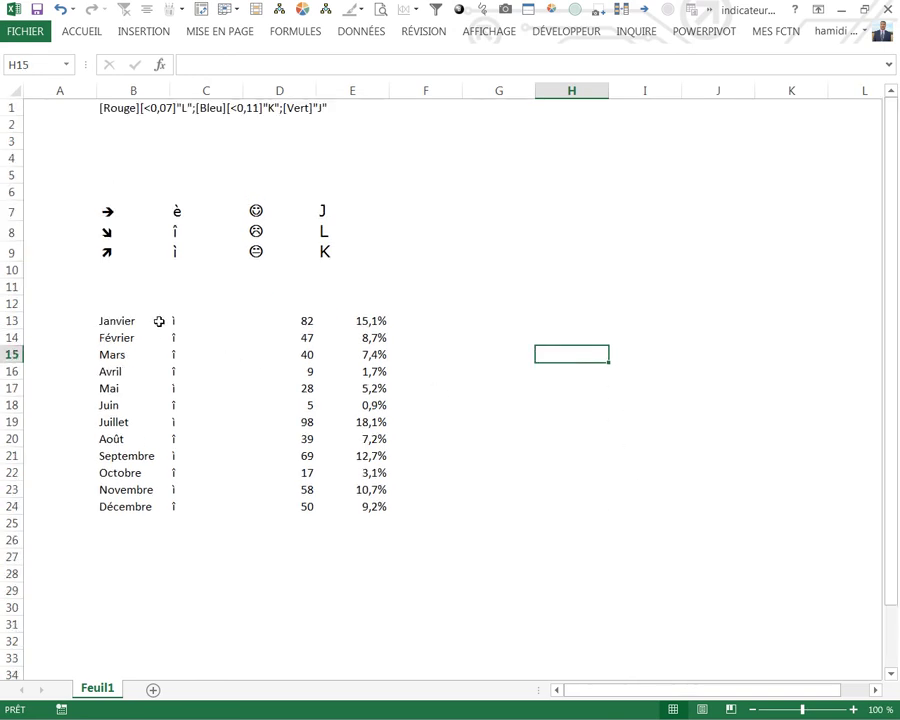
{"action": "left_click", "coordinate": [186, 321]}
{"action": "mouse_move", "coordinate": [311, 316]}
{"action": "left_mouse_down"}
{"action": "mouse_move", "coordinate": [305, 518]}
{"action": "mouse_move", "coordinate": [306, 488]}
{"action": "left_mouse_up"}
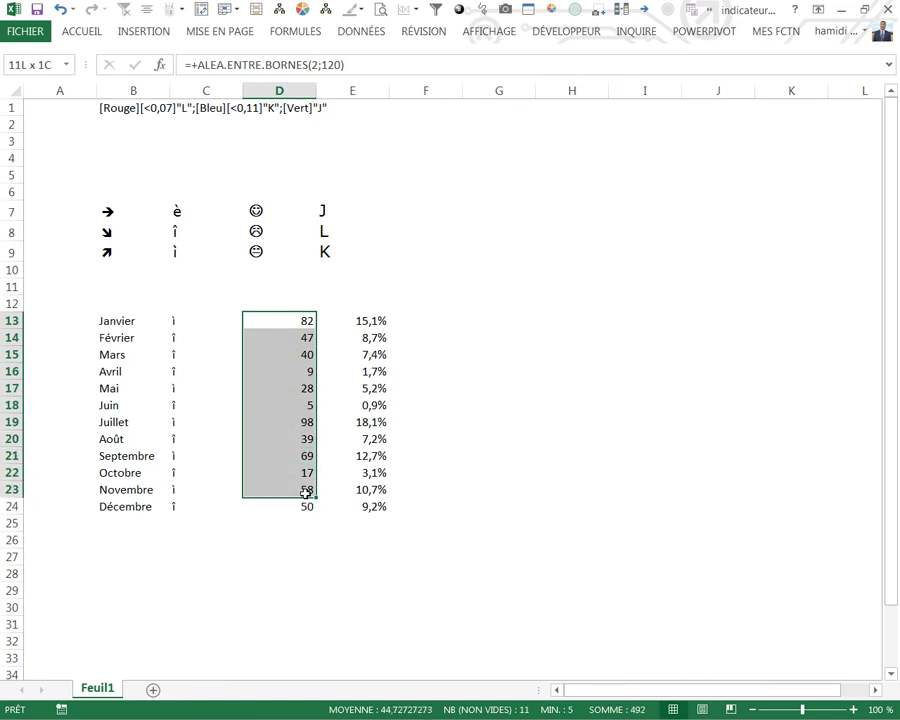
{"action": "left_click", "coordinate": [186, 321]}
{"action": "double_click", "coordinate": [186, 321]}
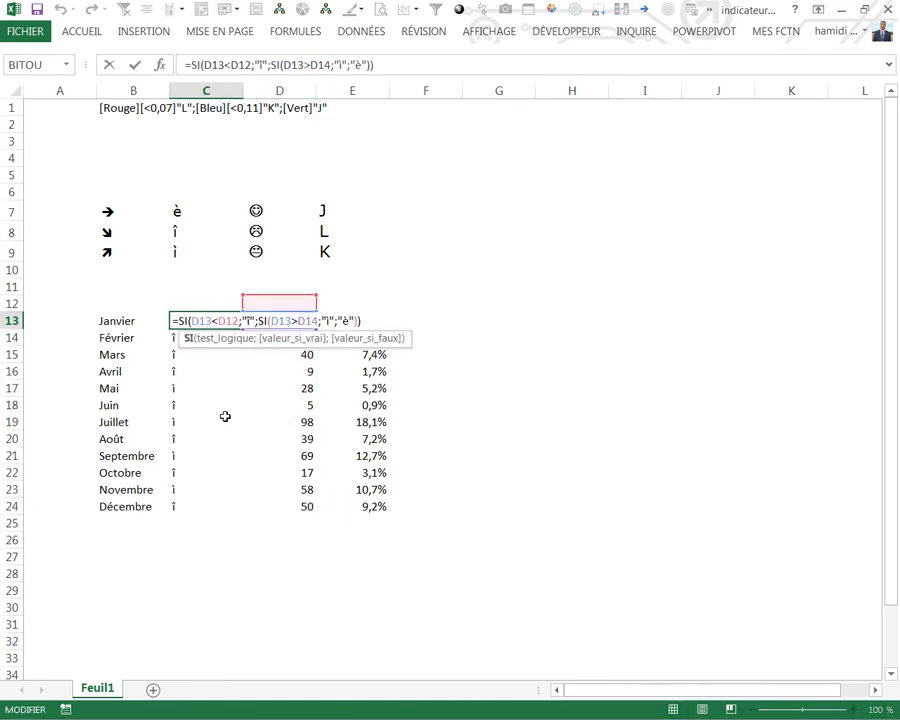
{"action": "key", "text": "Escape"}
{"action": "double_click", "coordinate": [191, 316]}
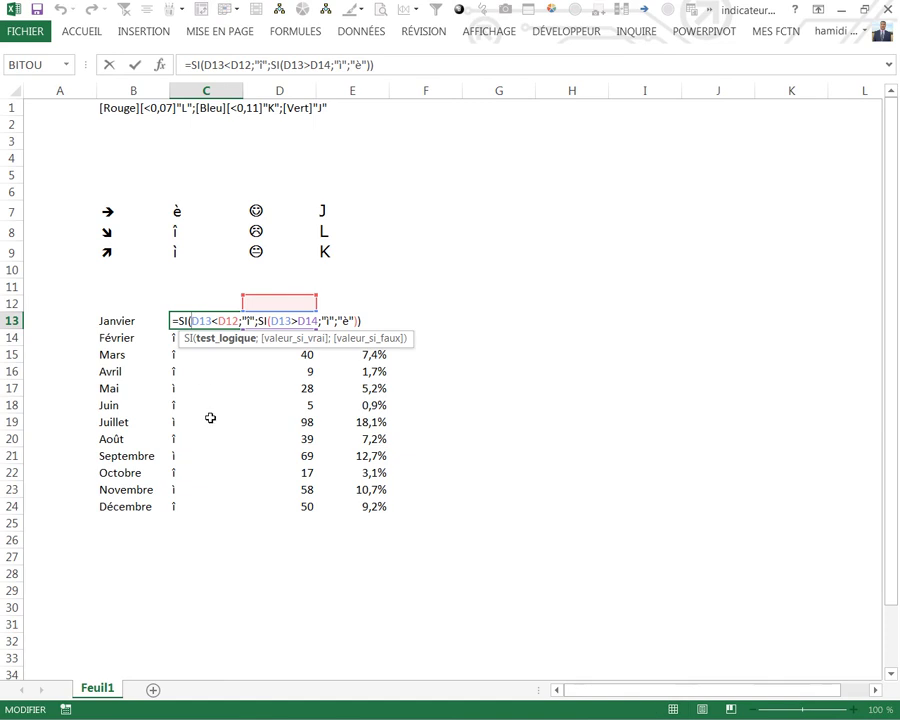
{"action": "key", "text": "Escape"}
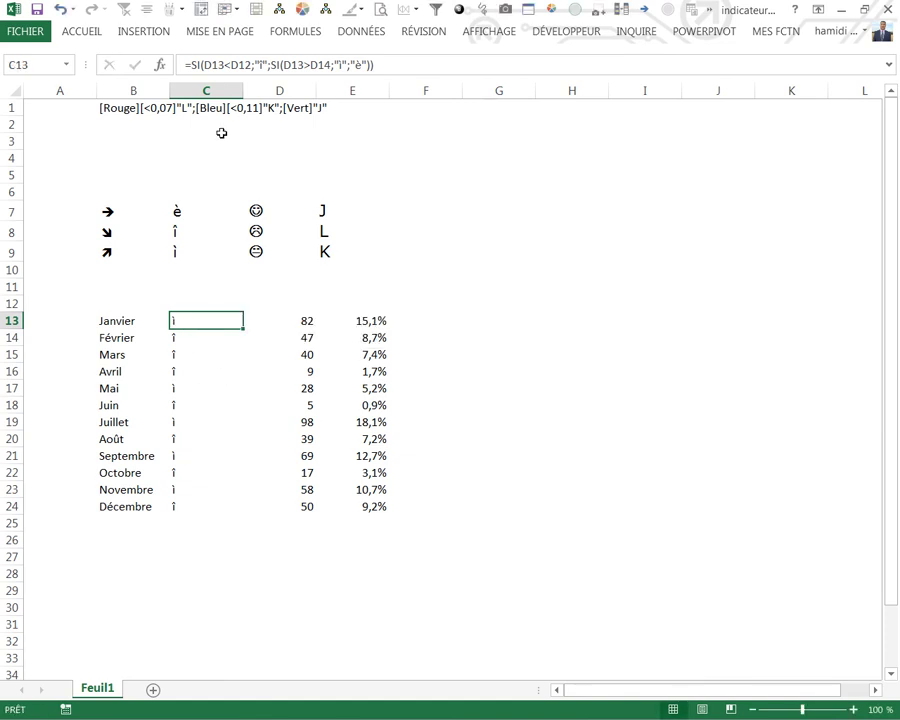
- Fill C13:C24 with =SI(D13<D12;"î";SI(D13>D14;"ì";"è")) and select D13:D24
{"action": "left_click", "coordinate": [286, 302]}
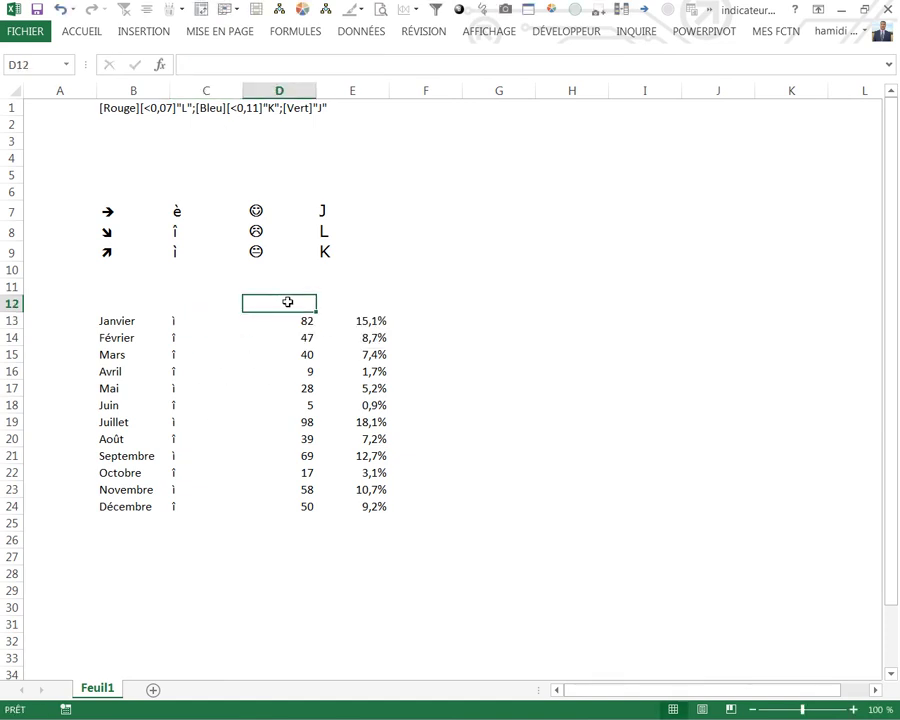
{"action": "left_click", "coordinate": [287, 316]}
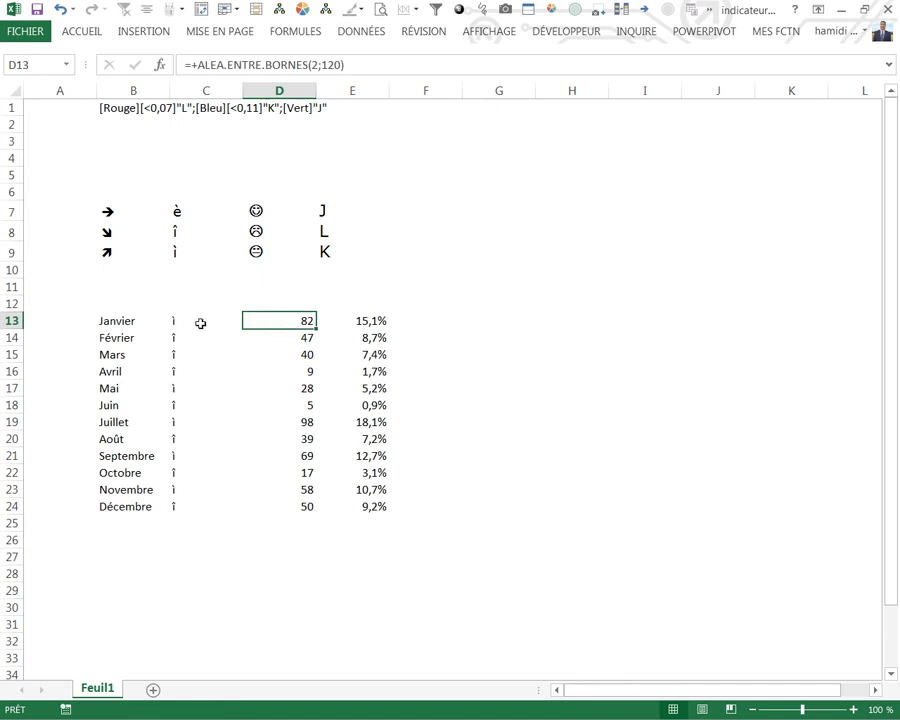
{"action": "left_click", "coordinate": [166, 317]}
{"action": "left_click", "coordinate": [187, 319]}
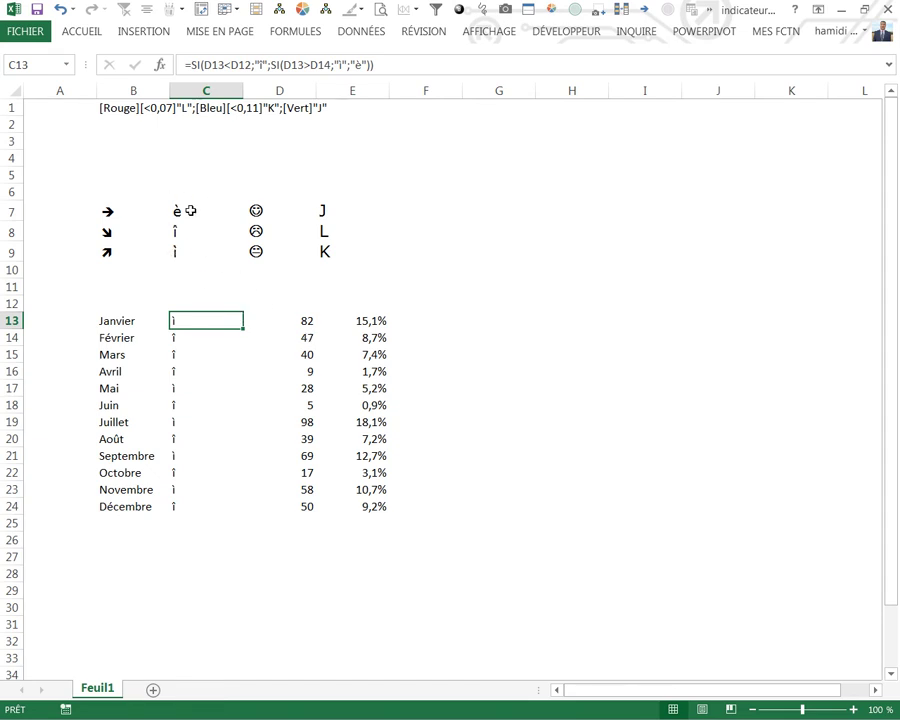
{"action": "left_click", "coordinate": [190, 211]}
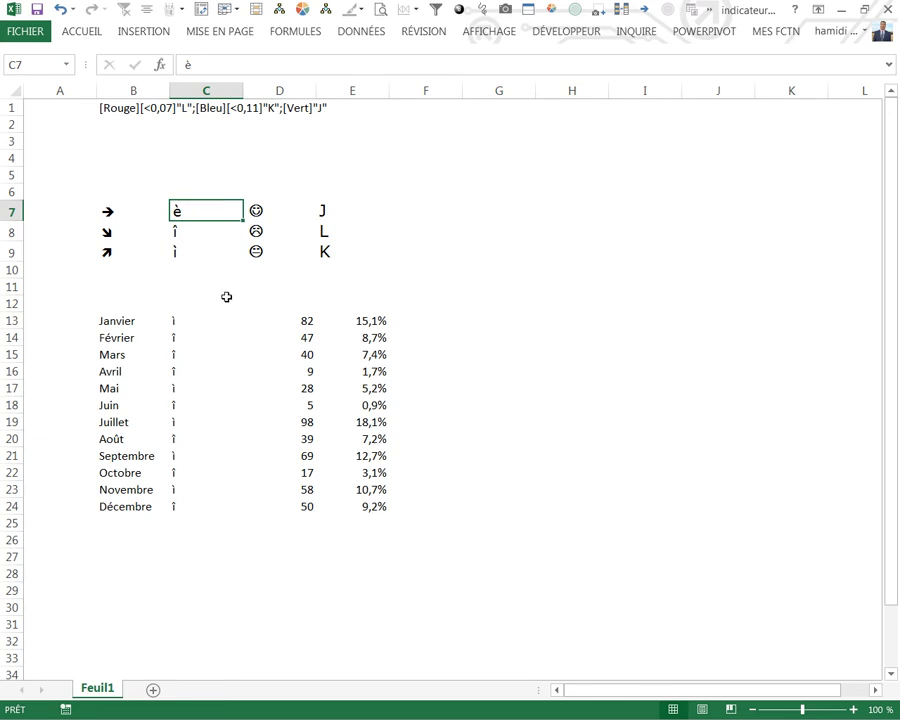
{"action": "left_click_drag", "start_coordinate": [178, 320], "coordinate": [172, 443]}
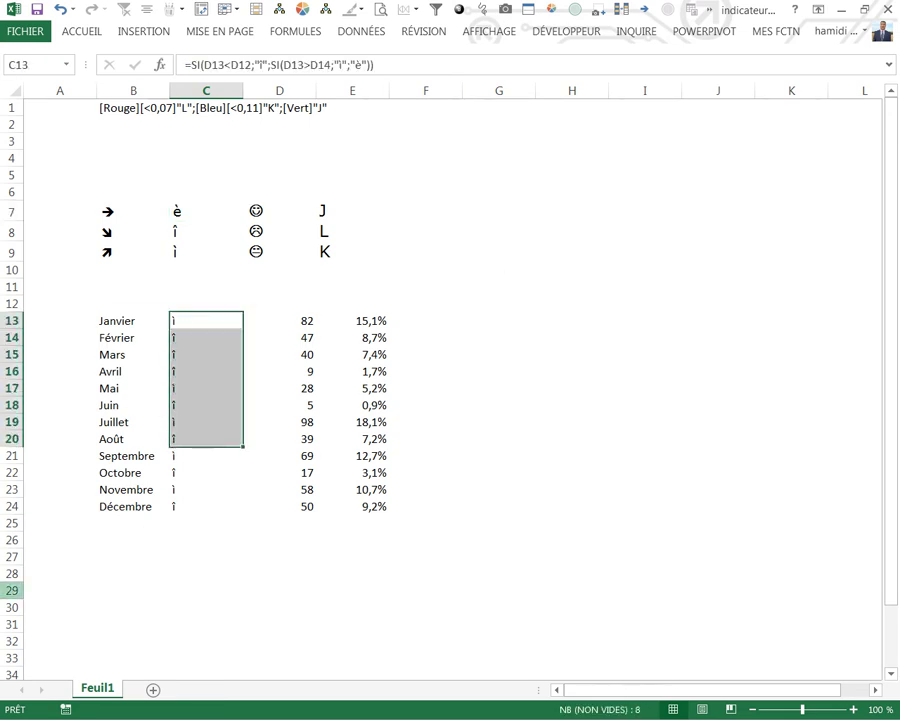
{"action": "left_click", "coordinate": [452, 262]}
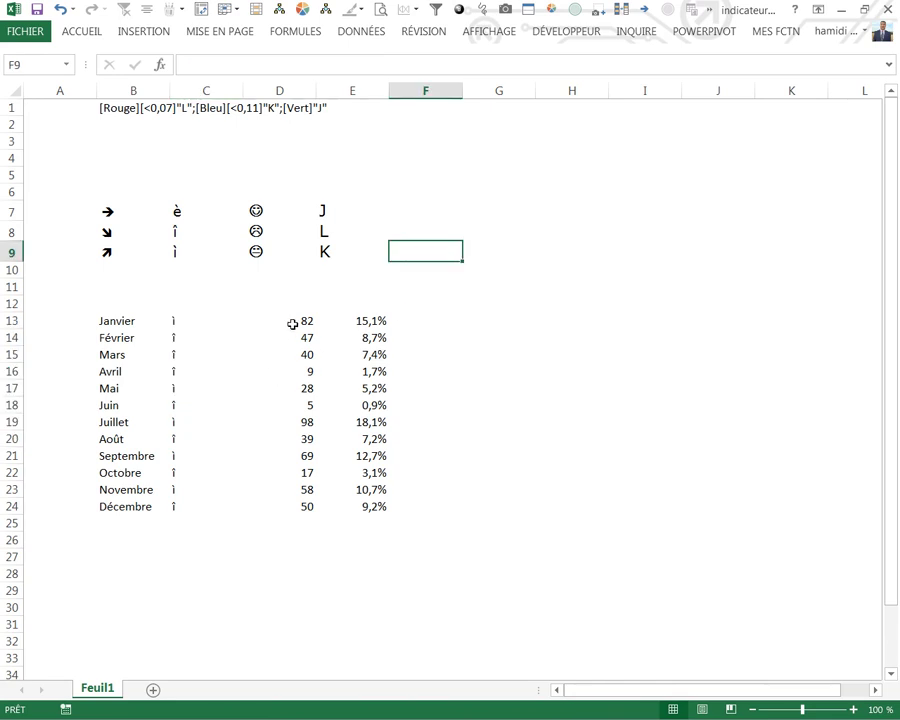
{"action": "left_click_drag", "start_coordinate": [293, 324], "coordinate": [287, 505]}
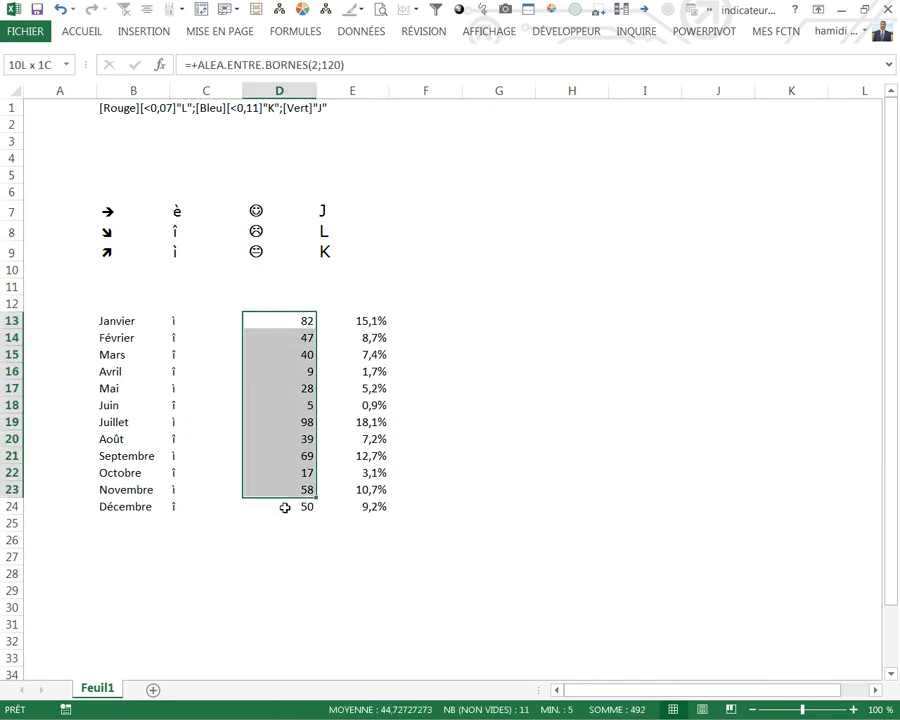
- Insert a line chart of D13:D24 and move it beside the table at F5
{"action": "left_click", "coordinate": [129, 36]}
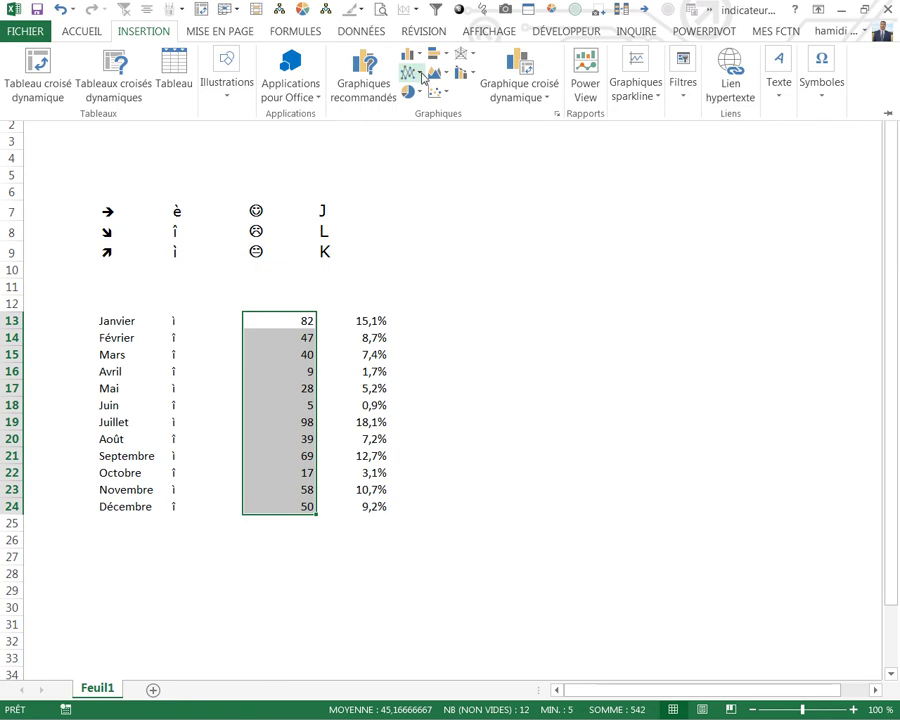
{"action": "left_click", "coordinate": [411, 73]}
{"action": "left_click", "coordinate": [428, 128]}
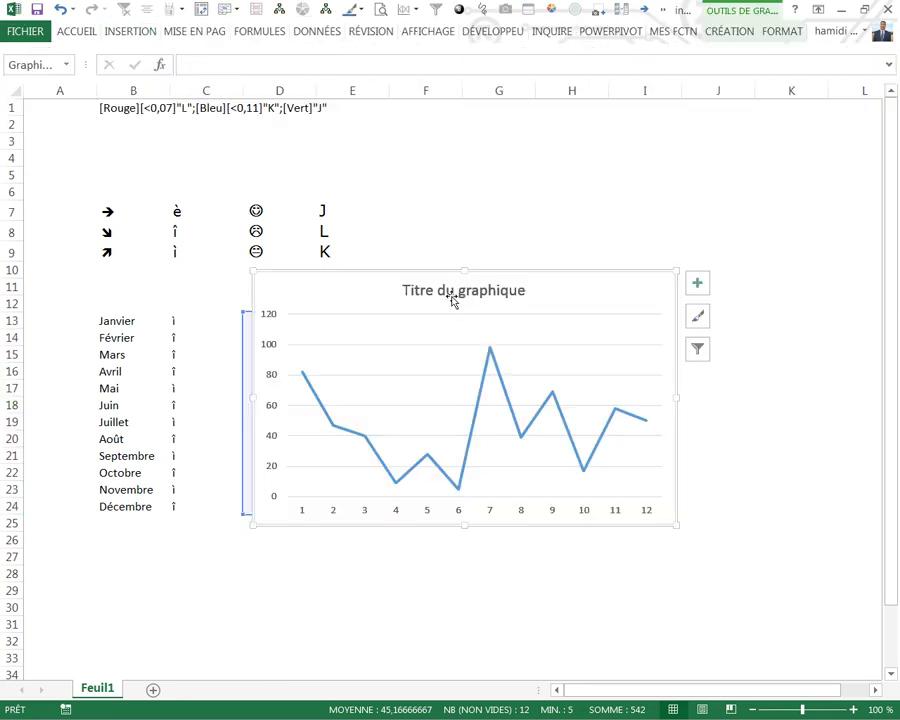
{"action": "left_click_drag", "start_coordinate": [448, 272], "coordinate": [615, 157]}
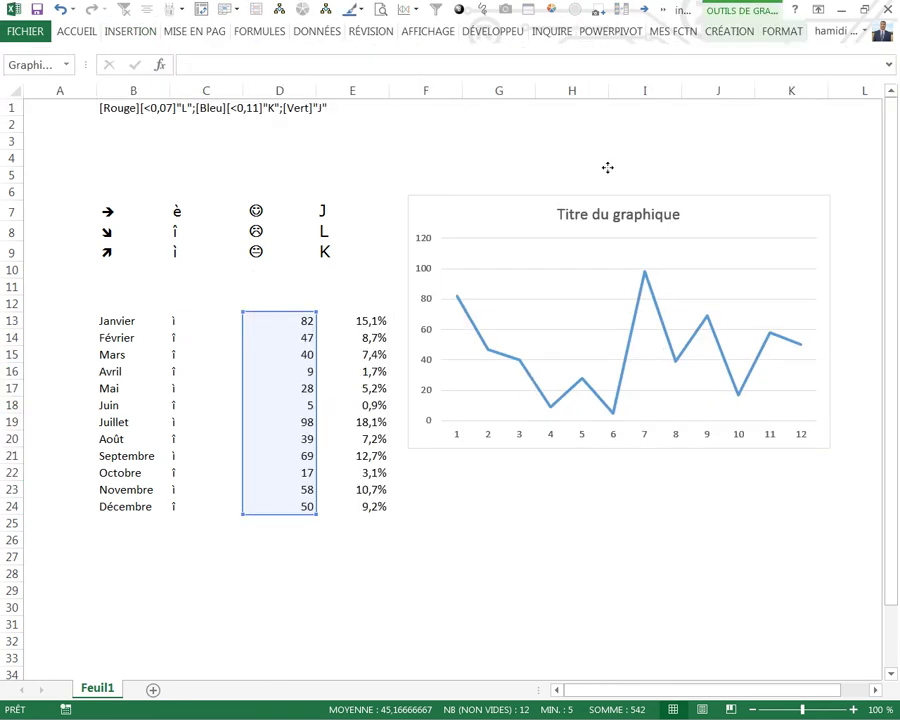
- Add data labels showing each month's value to the line series
{"action": "left_click", "coordinate": [650, 268]}
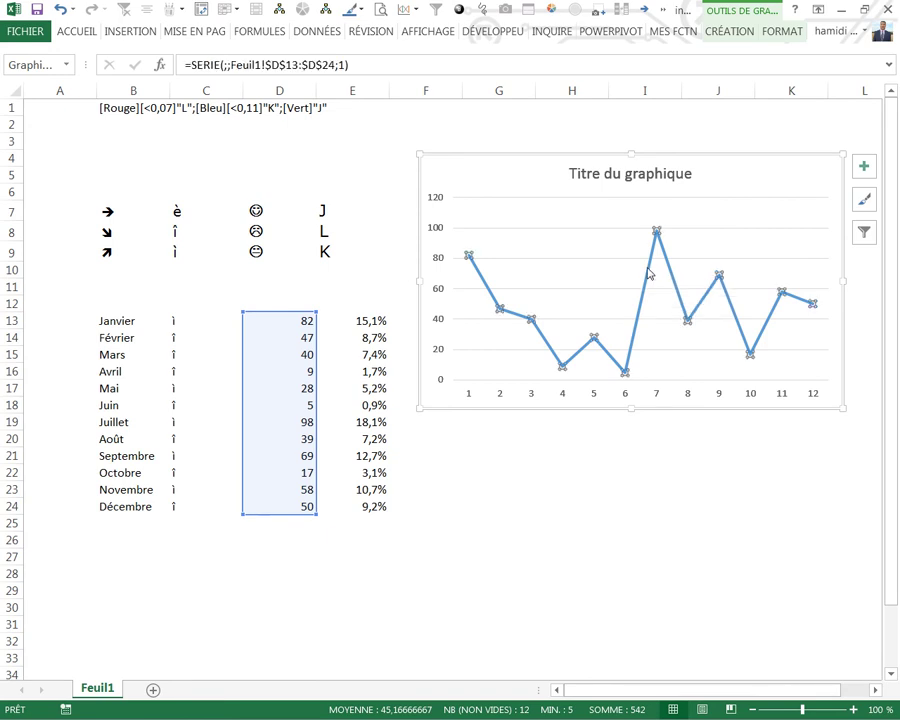
{"action": "right_click", "coordinate": [648, 268]}
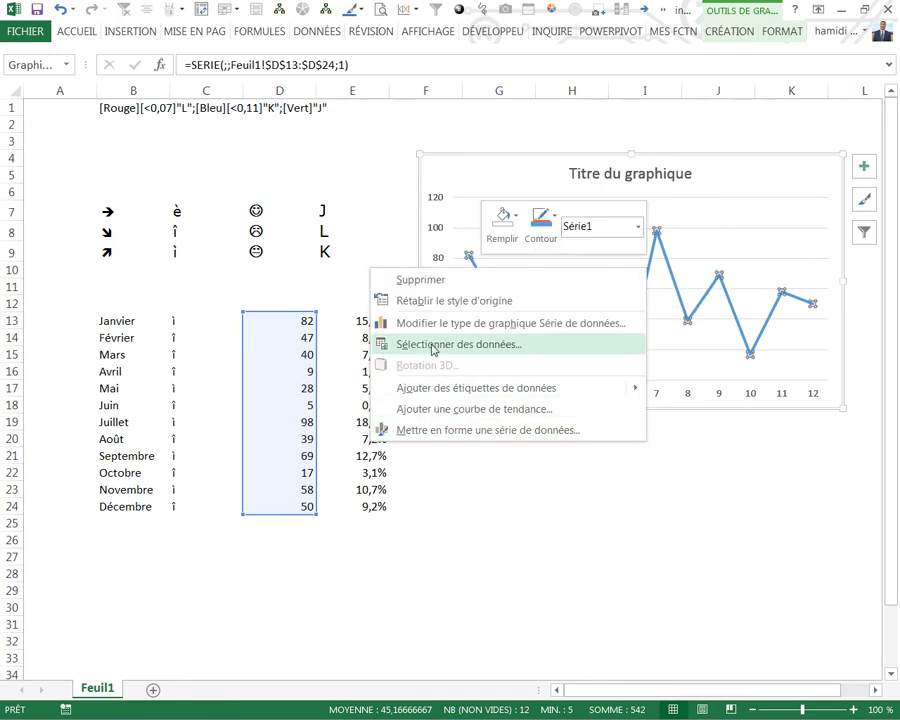
{"action": "left_click", "coordinate": [430, 389]}
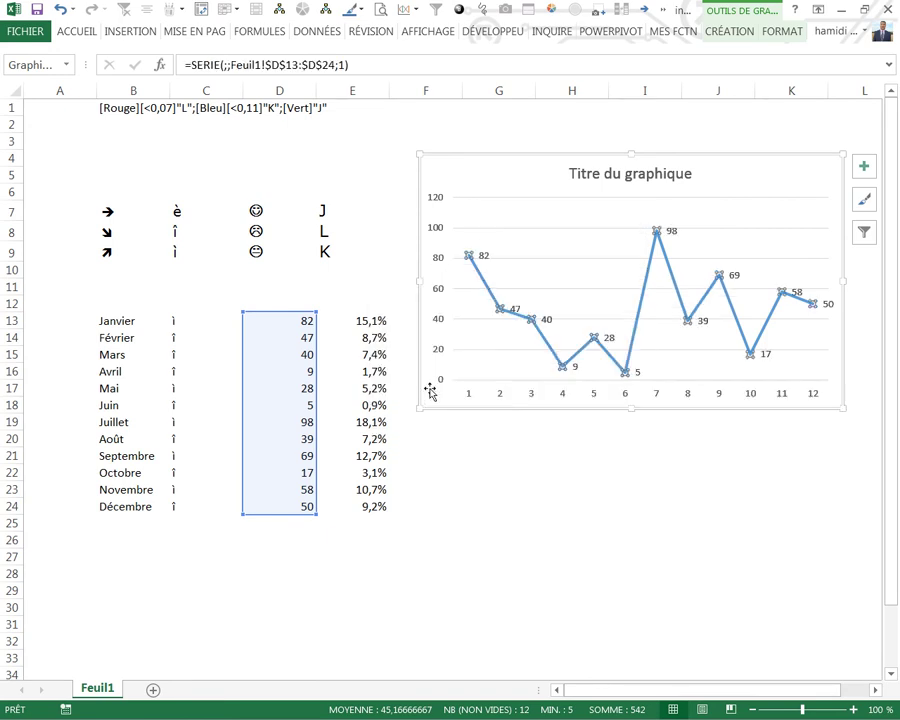
{"action": "key", "text": "Escape"}
{"action": "key", "text": "Escape"}
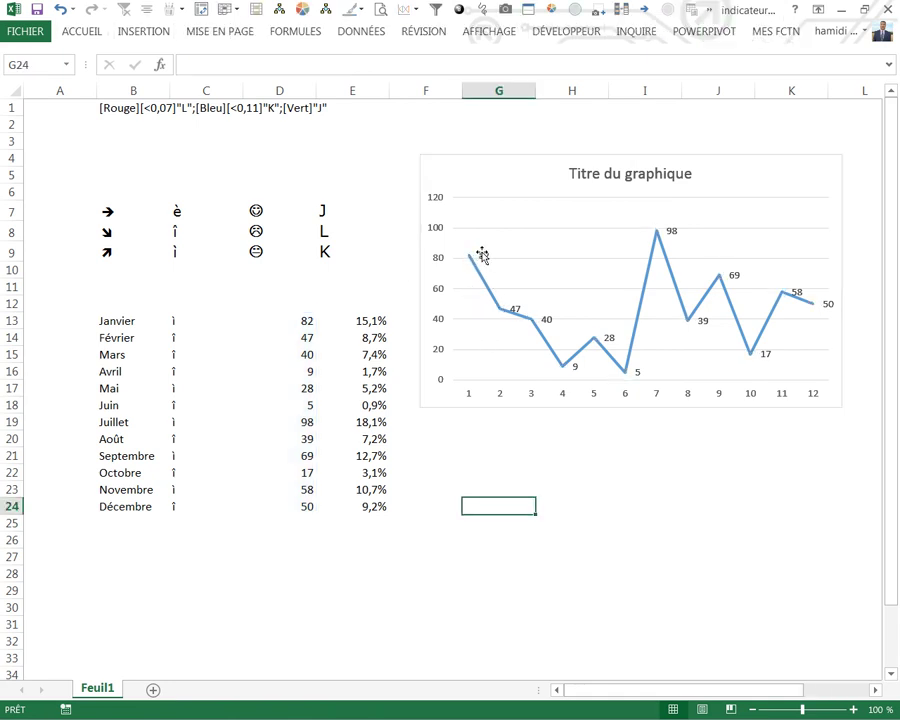
{"action": "left_click", "coordinate": [482, 256]}
- In Format Data Labels, take the label text from cells C13:C24
{"action": "left_click", "coordinate": [482, 256]}
{"action": "right_click", "coordinate": [482, 256]}
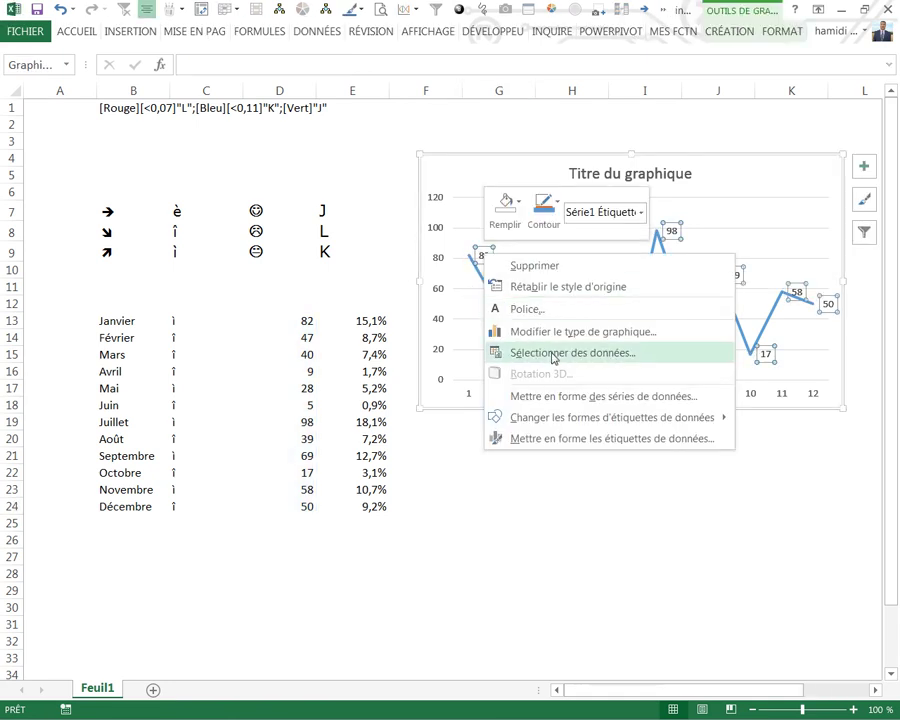
{"action": "left_click", "coordinate": [528, 437]}
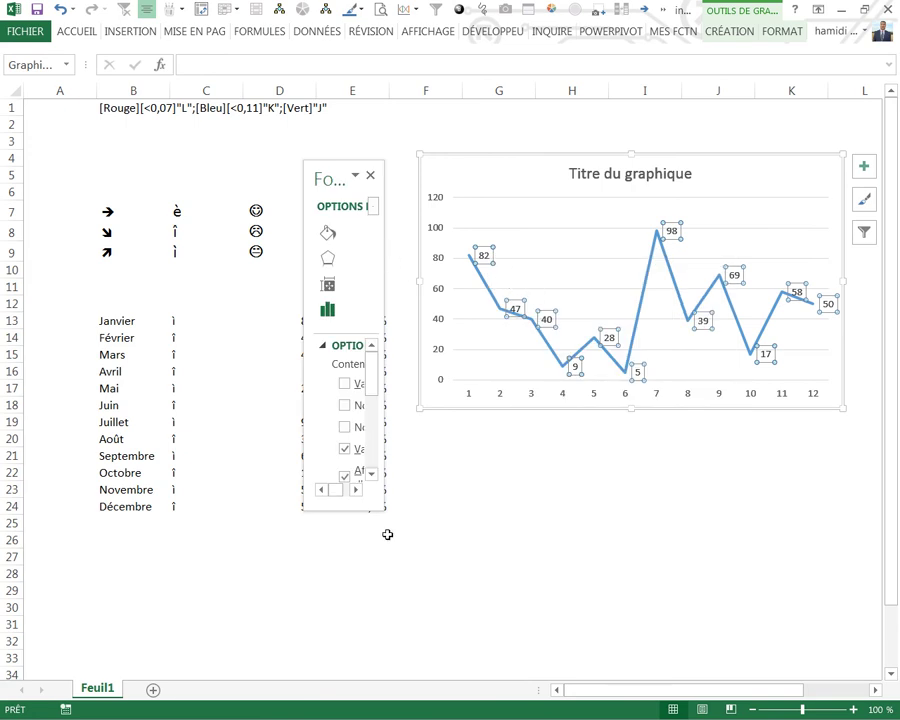
{"action": "left_click_drag", "start_coordinate": [380, 507], "coordinate": [478, 548]}
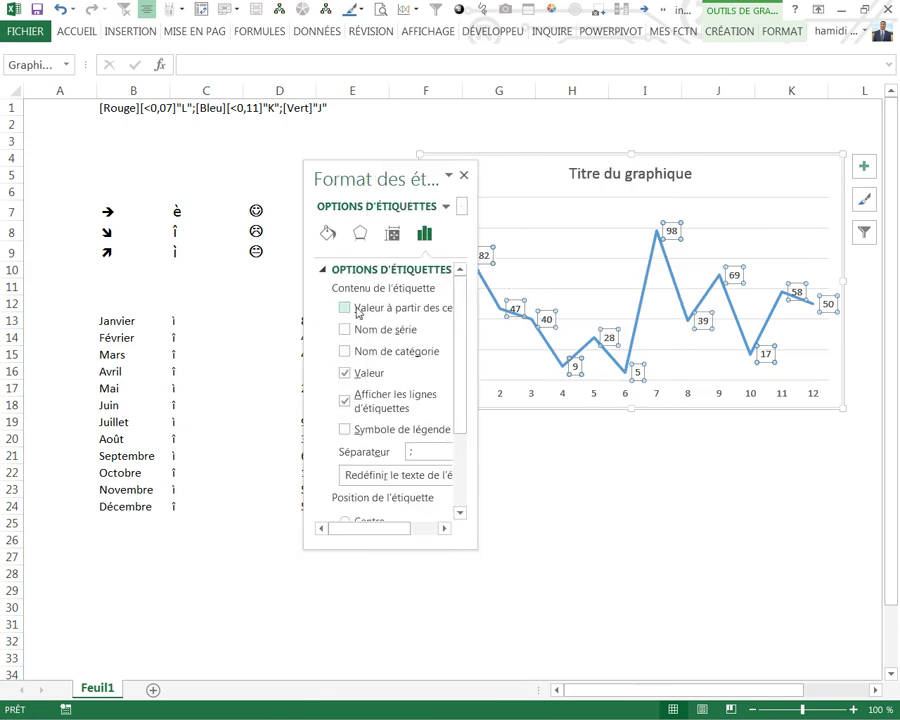
{"action": "left_click", "coordinate": [424, 313]}
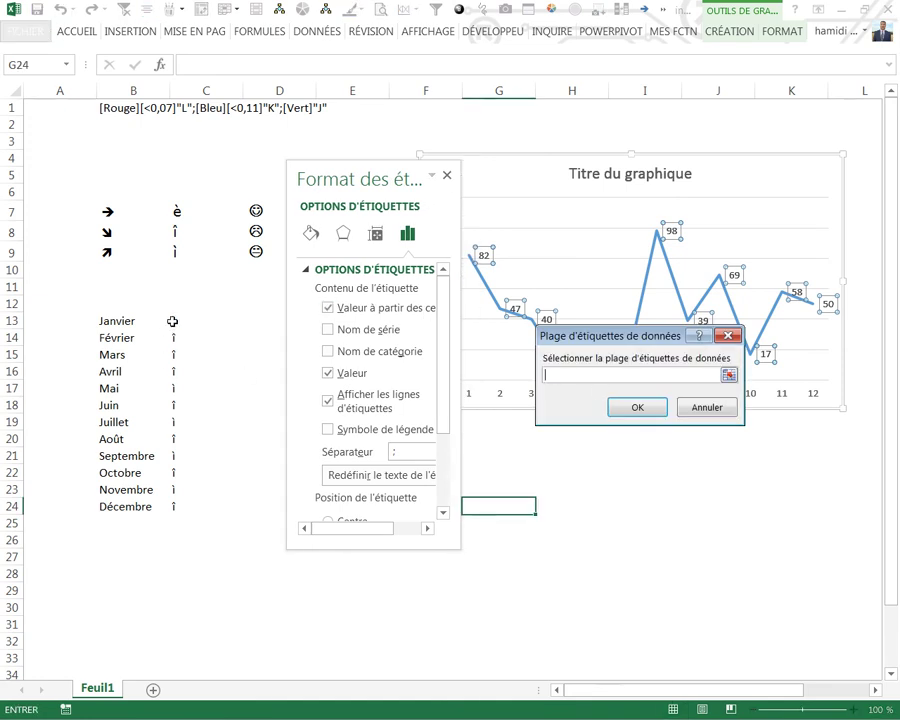
{"action": "left_click_drag", "start_coordinate": [172, 321], "coordinate": [175, 507]}
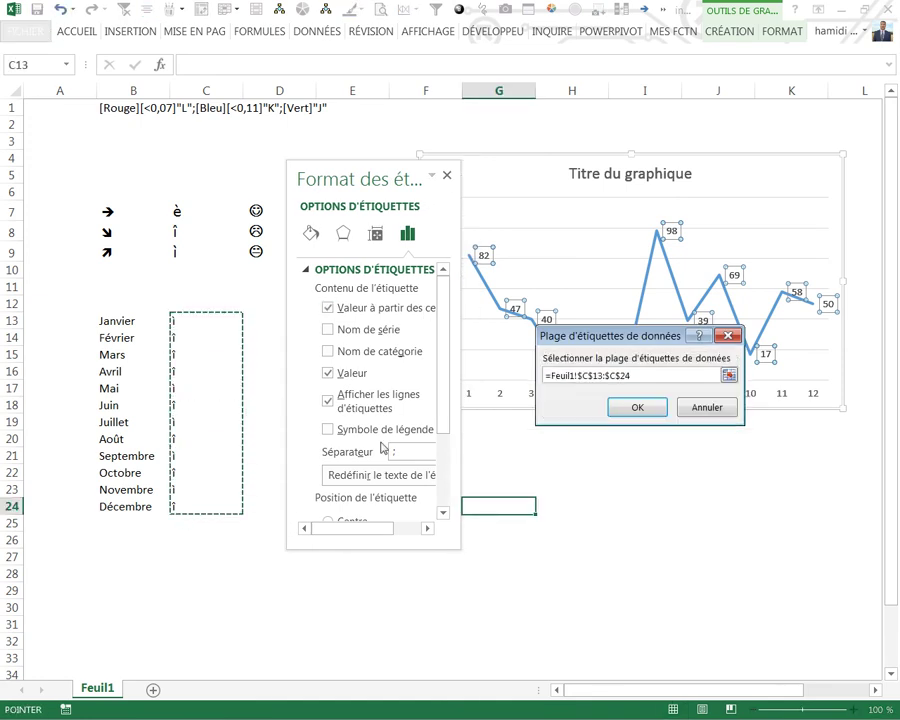
{"action": "left_click", "coordinate": [636, 408]}
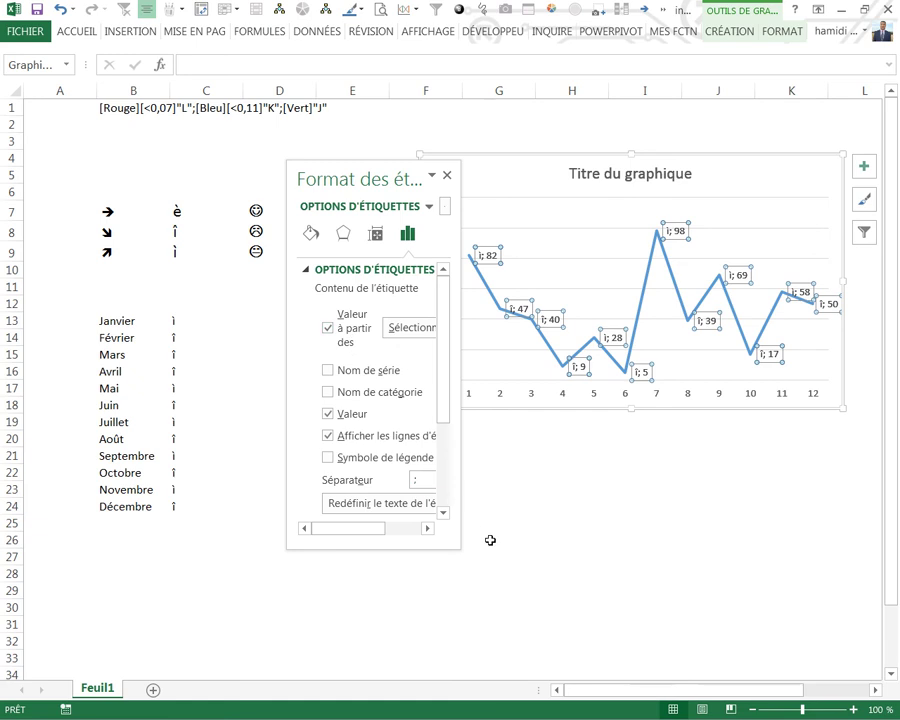
- Turn off Valeur and leader lines and position the labels at Gauche
{"action": "left_click_drag", "start_coordinate": [457, 550], "coordinate": [527, 585]}
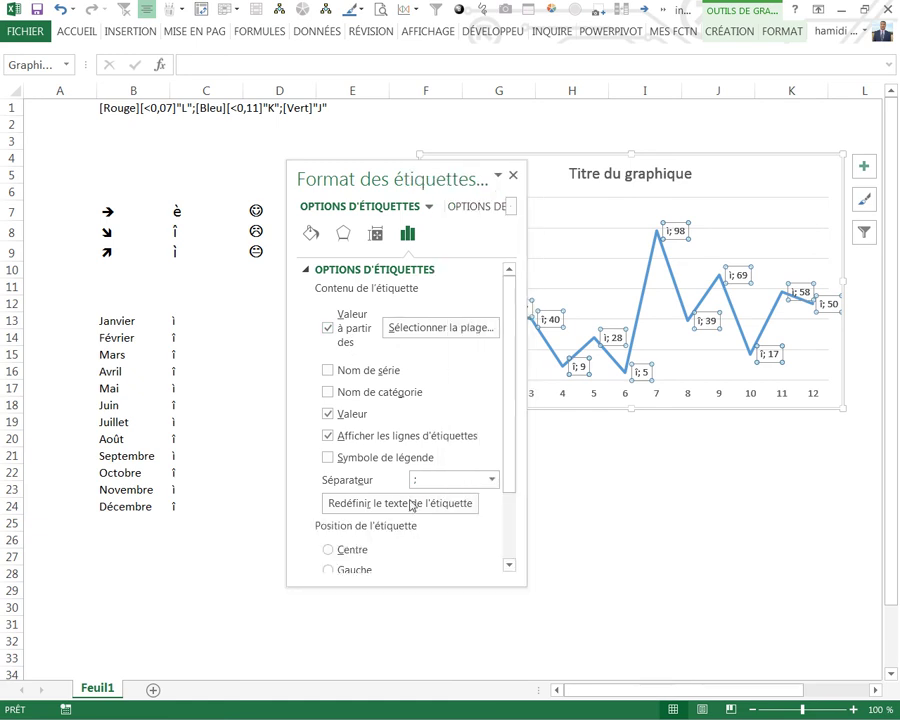
{"action": "left_click", "coordinate": [328, 437]}
{"action": "left_click", "coordinate": [328, 415]}
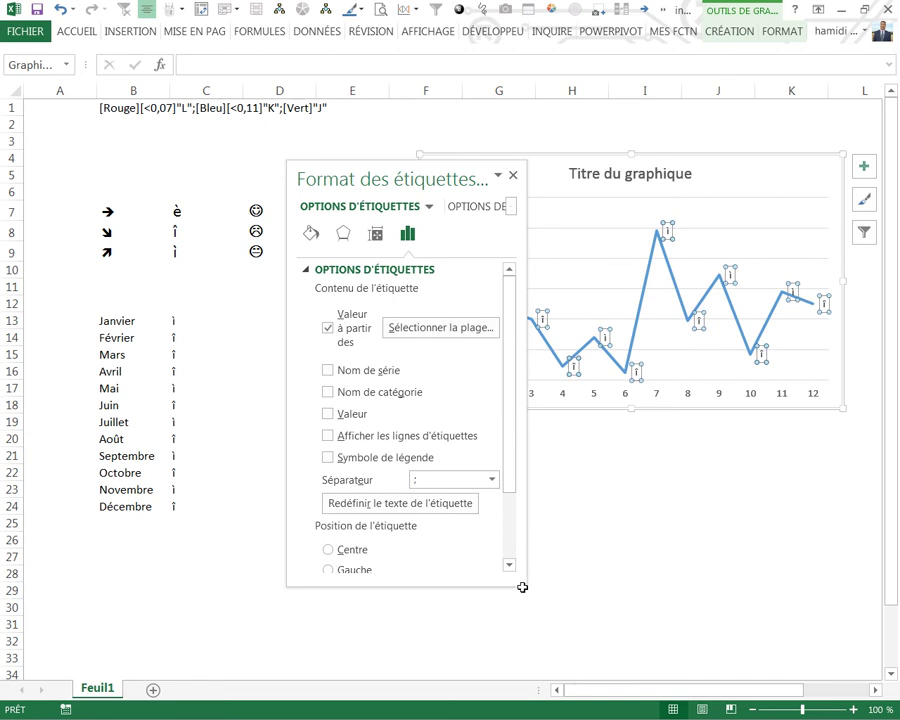
{"action": "left_click_drag", "start_coordinate": [524, 588], "coordinate": [563, 662]}
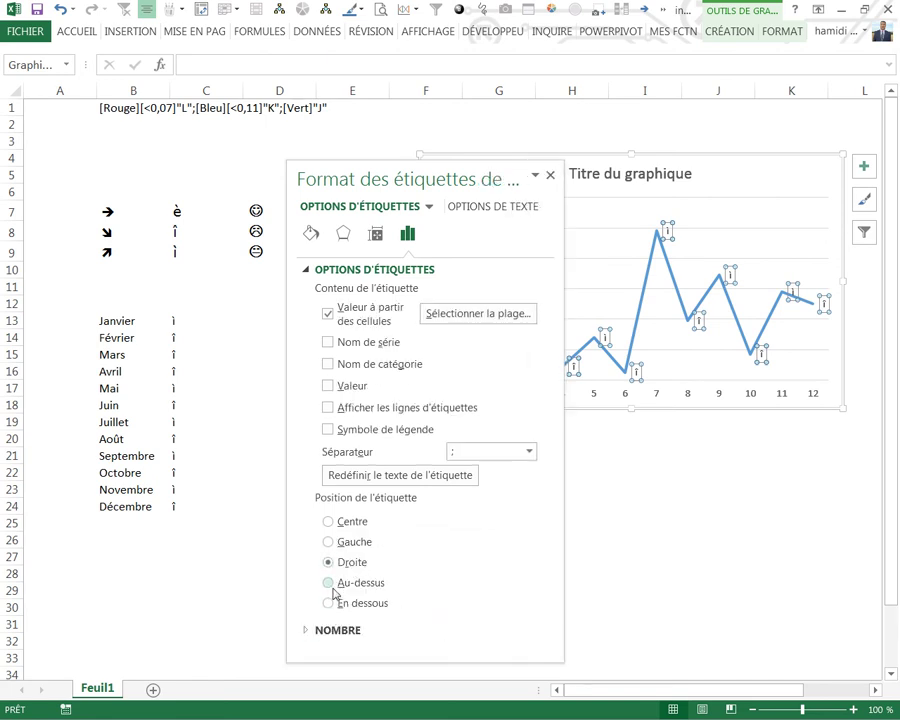
{"action": "left_click", "coordinate": [331, 544]}
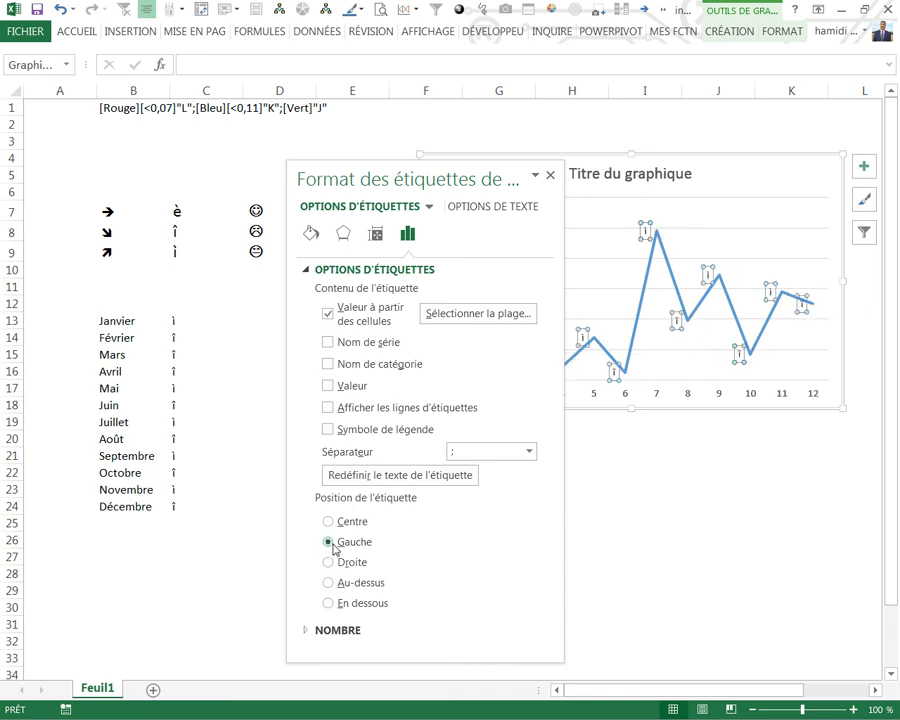
{"action": "left_click", "coordinate": [550, 175]}
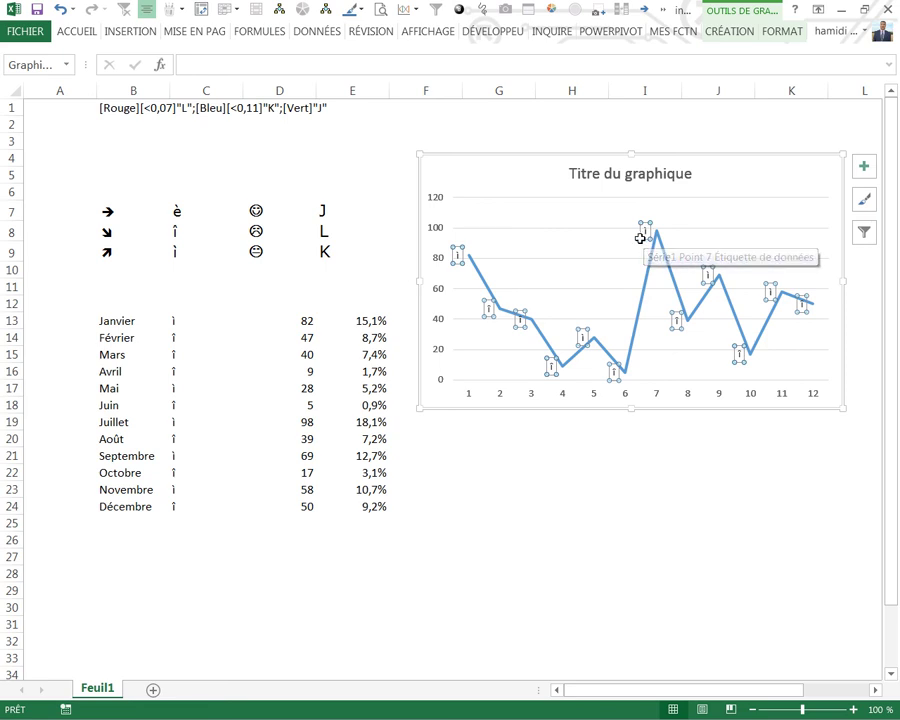
- Set the chart's data labels to Wingdings font at size 12
{"action": "left_click", "coordinate": [77, 35]}
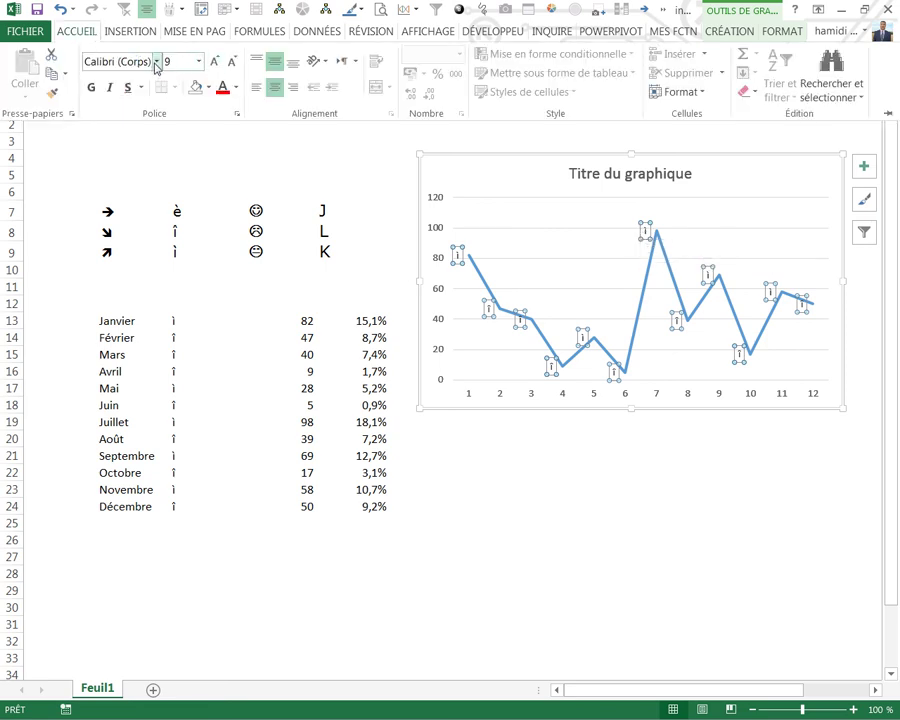
{"action": "left_click", "coordinate": [156, 62]}
{"action": "left_click_drag", "start_coordinate": [318, 108], "coordinate": [326, 544]}
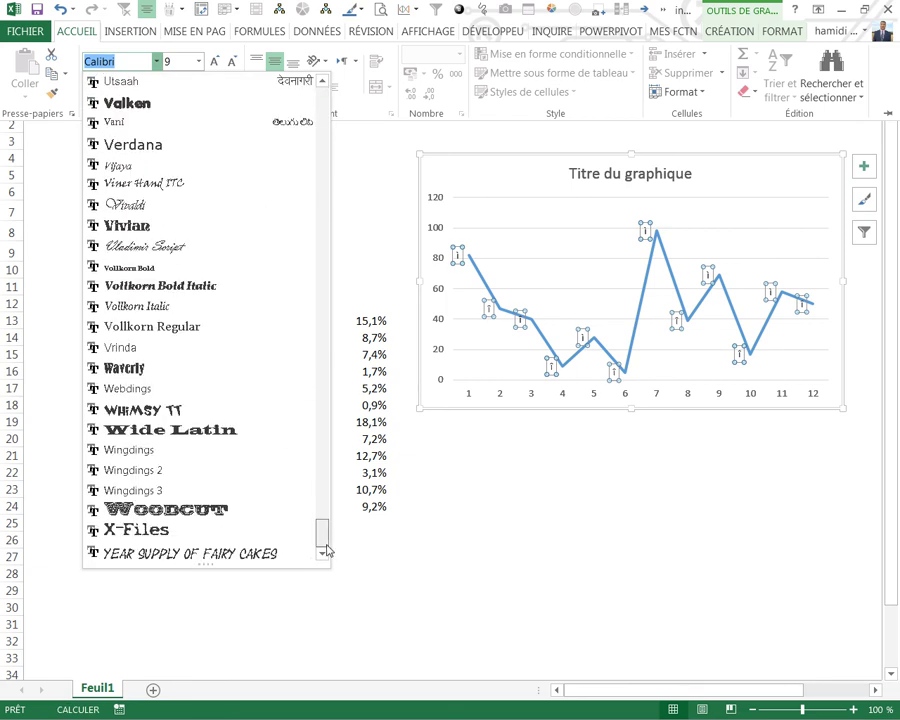
{"action": "left_click", "coordinate": [150, 453]}
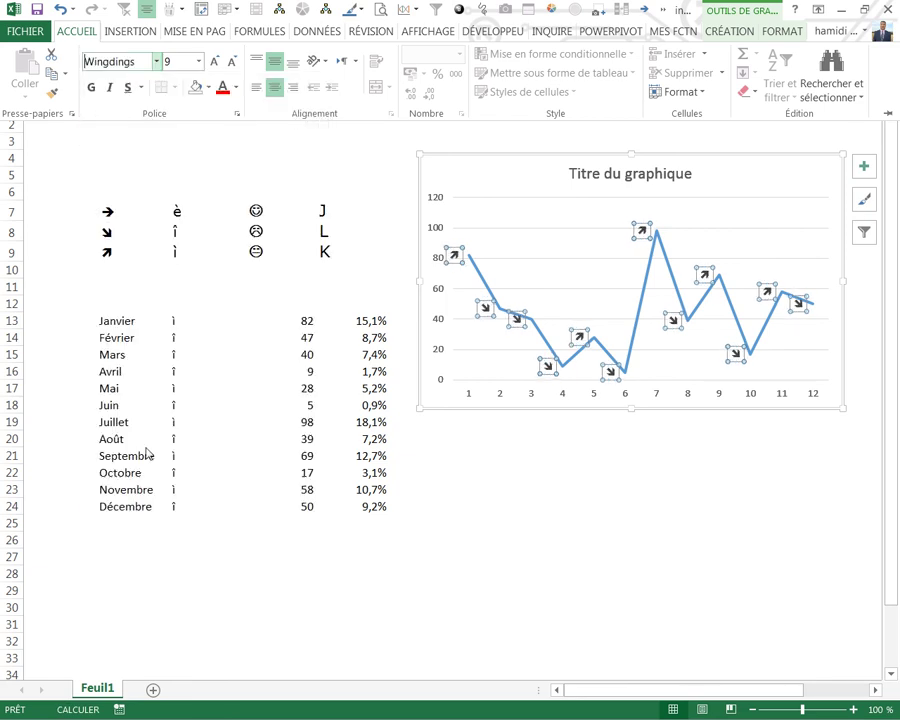
{"action": "right_click", "coordinate": [641, 230]}
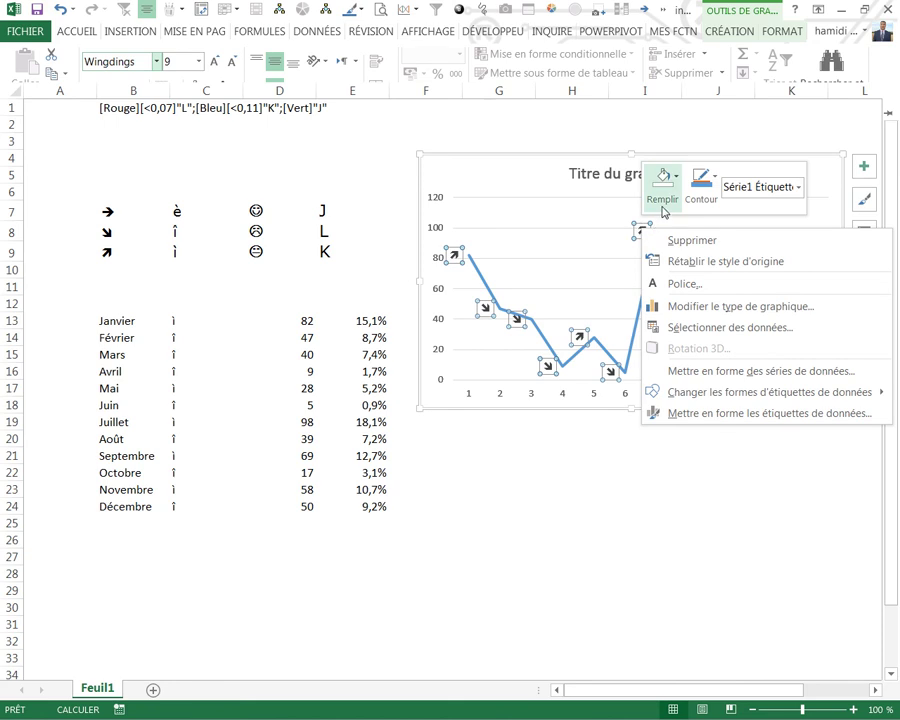
{"action": "left_click", "coordinate": [86, 31]}
{"action": "left_click", "coordinate": [213, 62]}
{"action": "left_click", "coordinate": [213, 62]}
{"action": "left_click", "coordinate": [213, 62]}
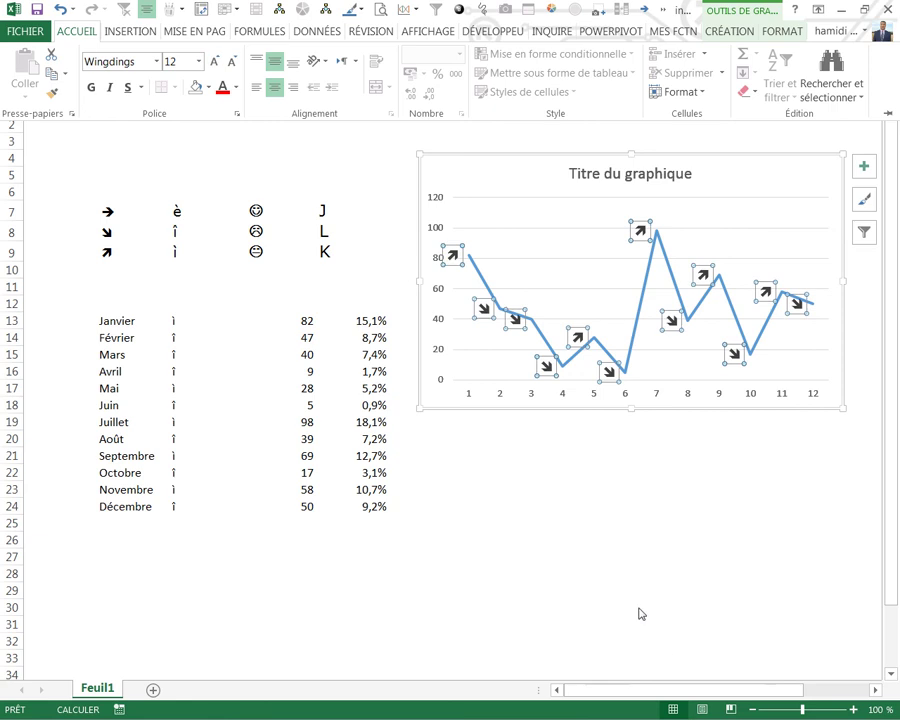
{"action": "key", "text": "Escape"}
- Turn on Lissage (smoothing) for the monthly line series so it draws a curved line
{"action": "left_click", "coordinate": [636, 338]}
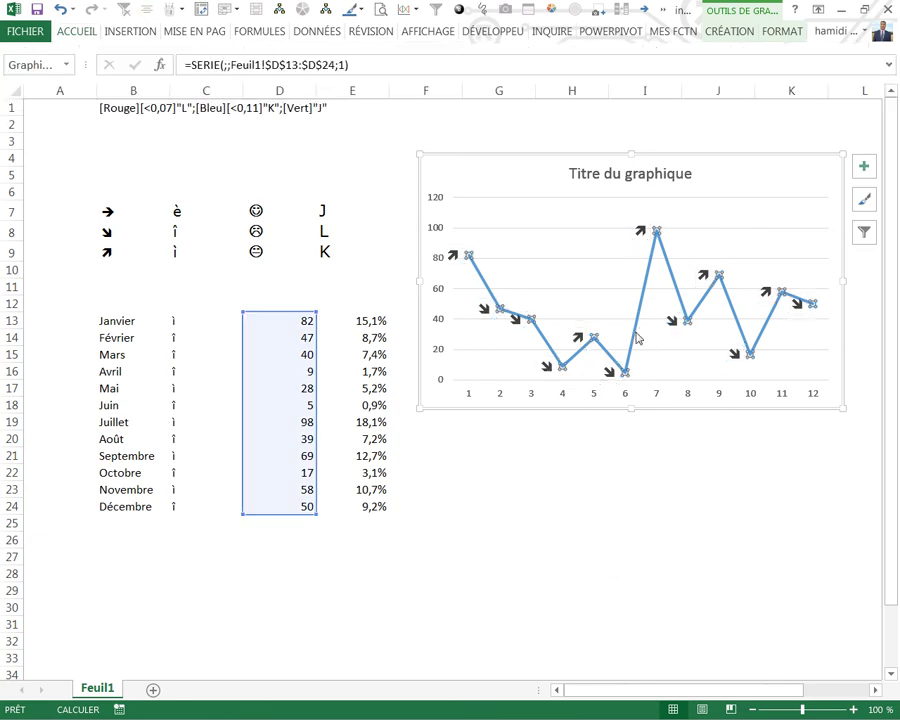
{"action": "right_click", "coordinate": [636, 338]}
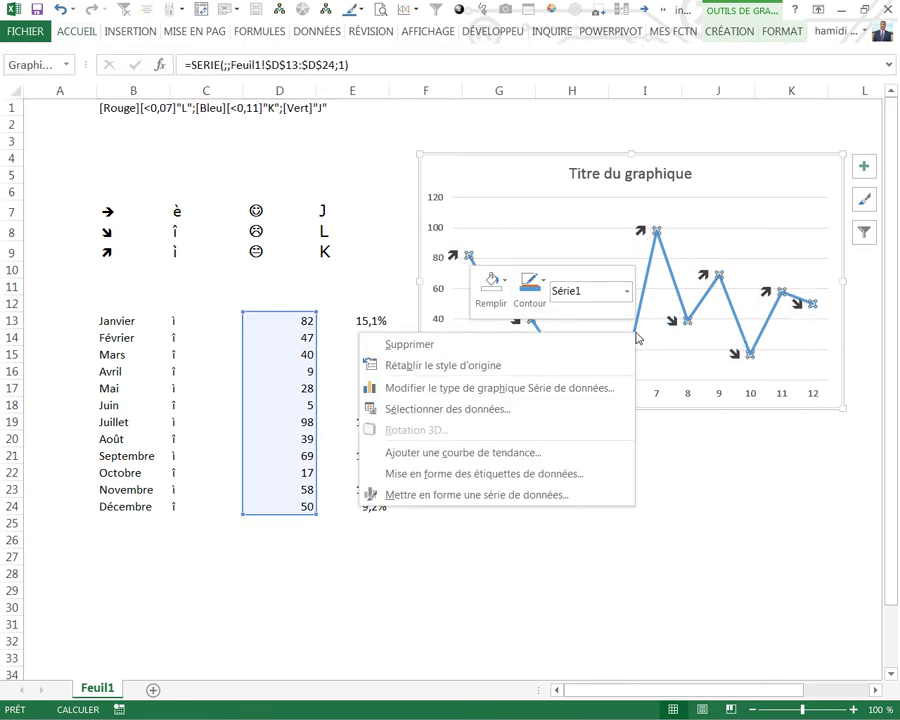
{"action": "left_click", "coordinate": [512, 492]}
{"action": "left_click", "coordinate": [311, 233]}
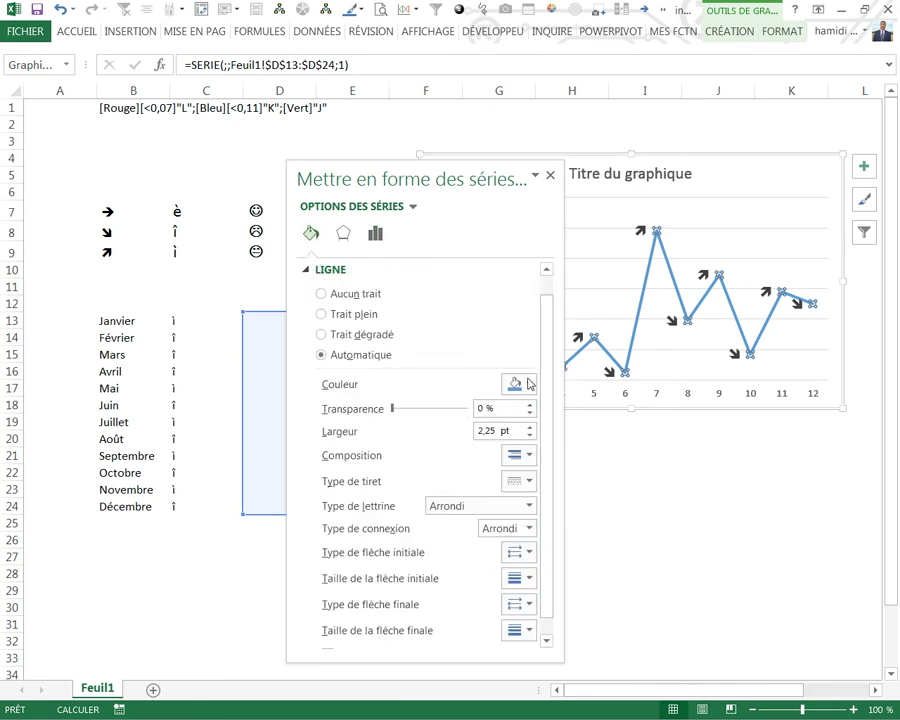
{"action": "left_click_drag", "start_coordinate": [477, 172], "coordinate": [410, 72]}
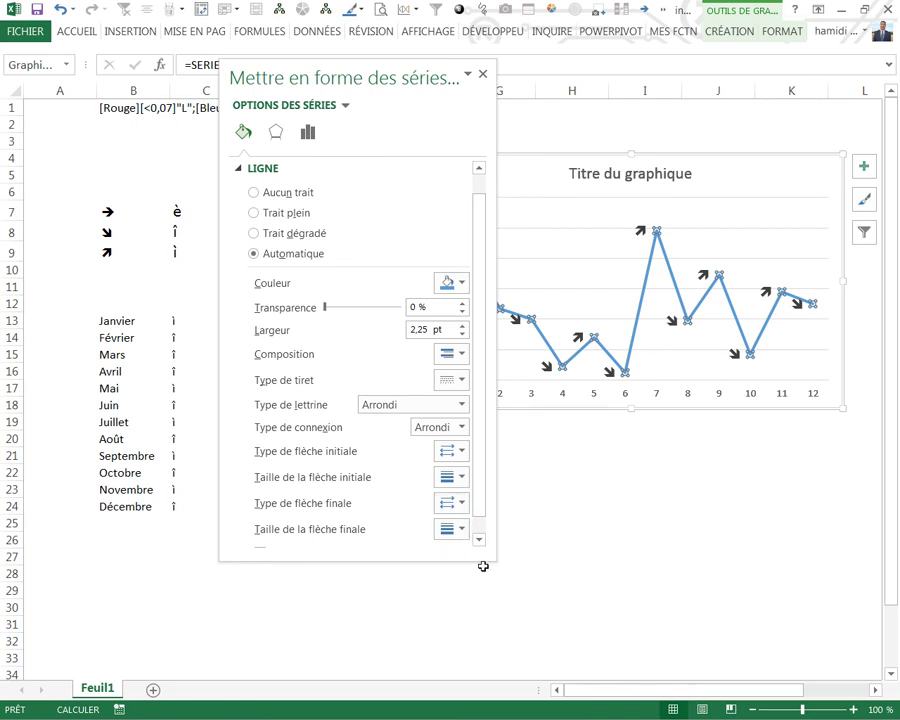
{"action": "left_click_drag", "start_coordinate": [495, 558], "coordinate": [590, 643]}
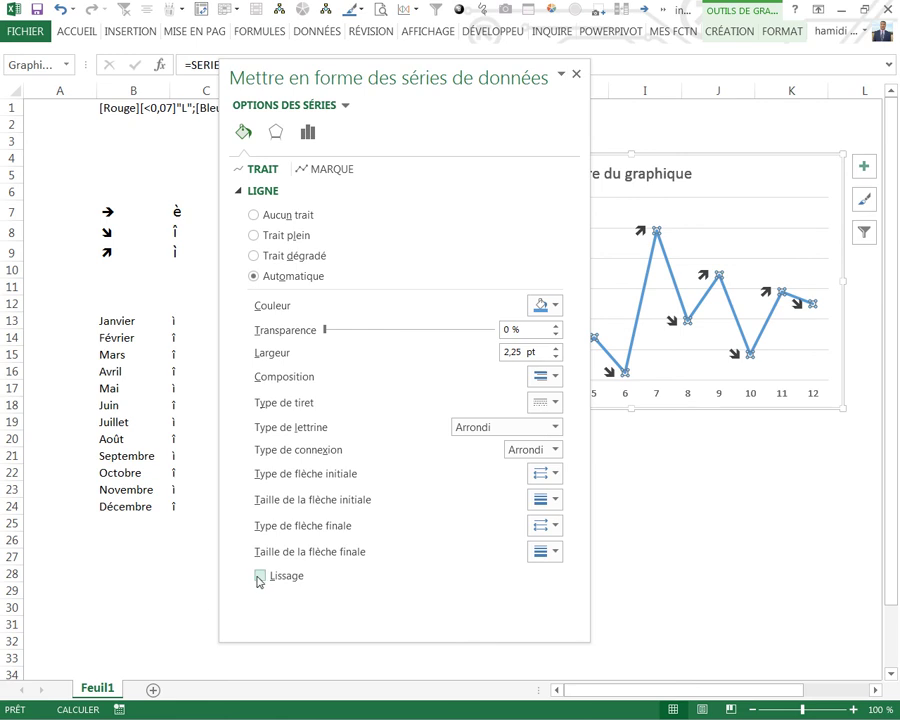
{"action": "left_click", "coordinate": [576, 74]}
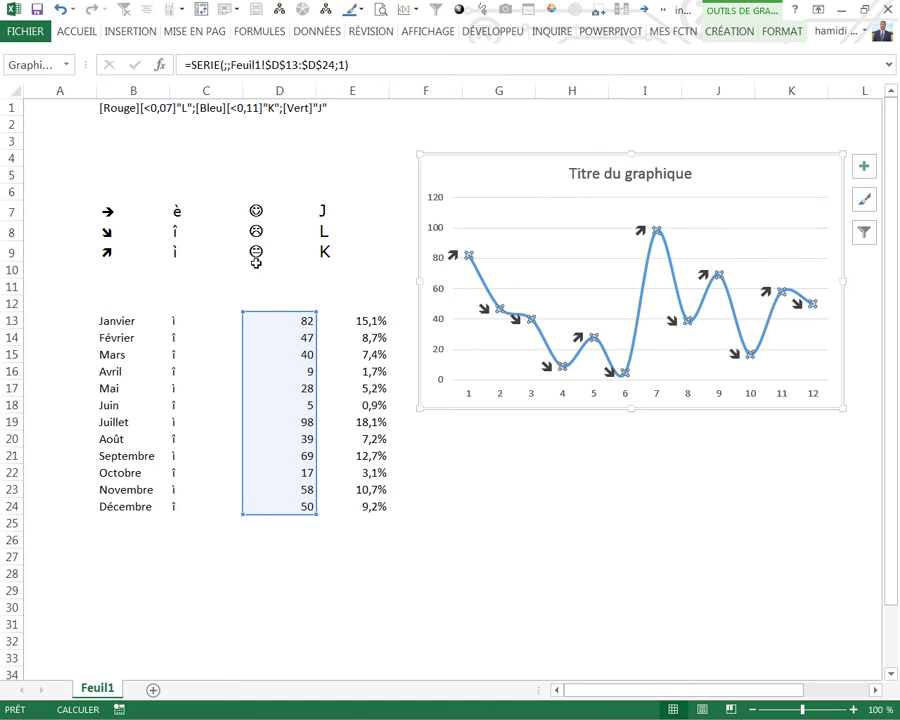
{"action": "left_click", "coordinate": [247, 146]}
- Recalculate the sheet three times with F9 to regenerate the random monthly values
{"action": "key", "text": "F9"}
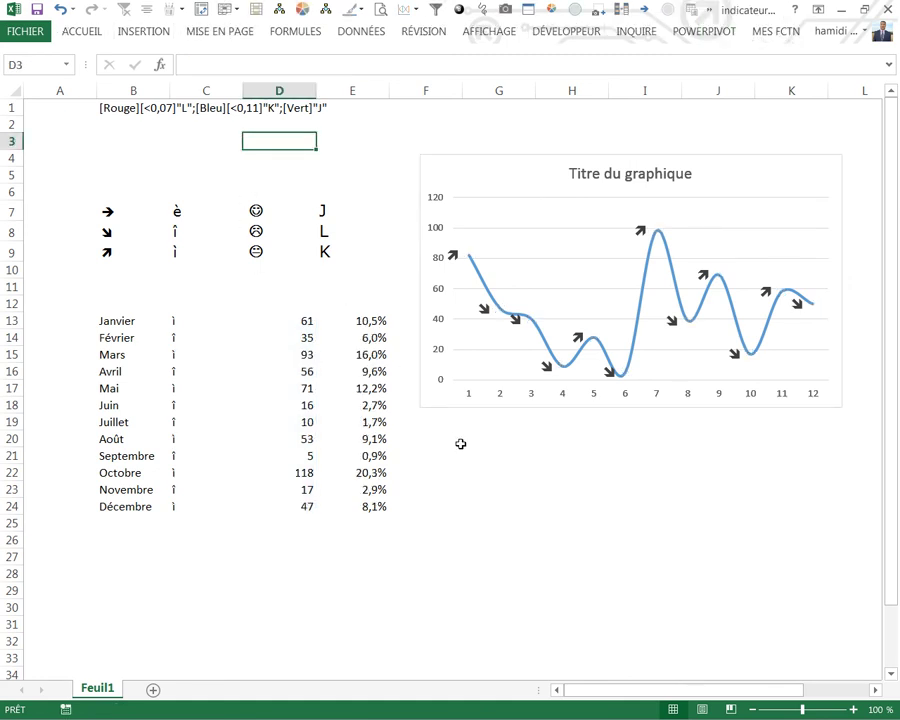
{"action": "key", "text": "F9"}
{"action": "key", "text": "F9"}
{"action": "key", "text": "F9"}
{"action": "key", "text": "F9"}
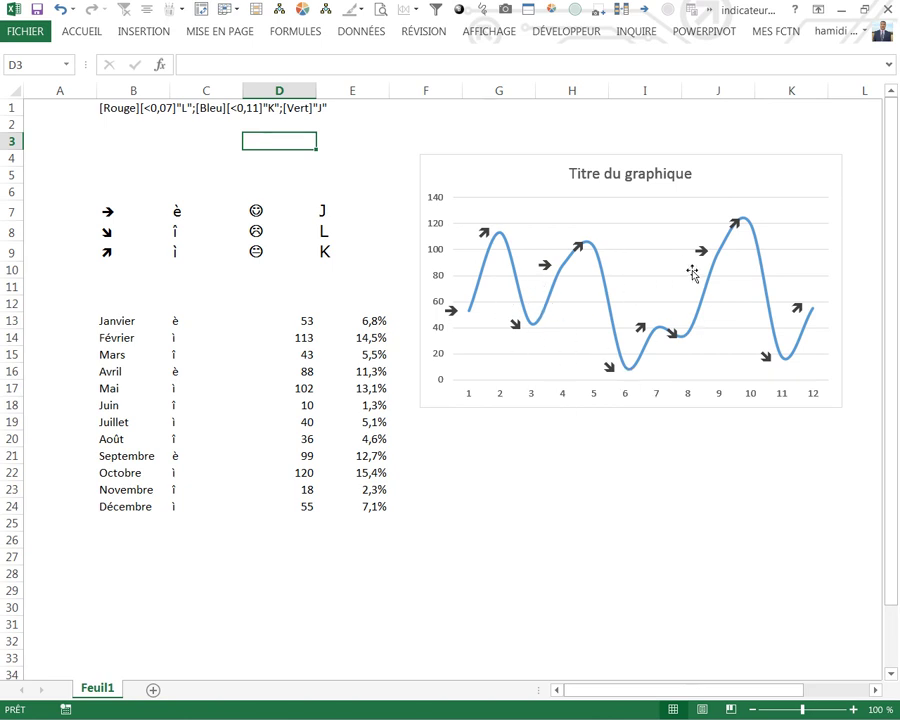
{"action": "key", "text": "F9"}
{"action": "key", "text": "F9"}
{"action": "key", "text": "F9"}
{"action": "key", "text": "F9"}
{"action": "key", "text": "F9"}
- Drag the line chart higher up on the sheet and deselect it
{"action": "left_click_drag", "start_coordinate": [670, 410], "coordinate": [666, 363]}
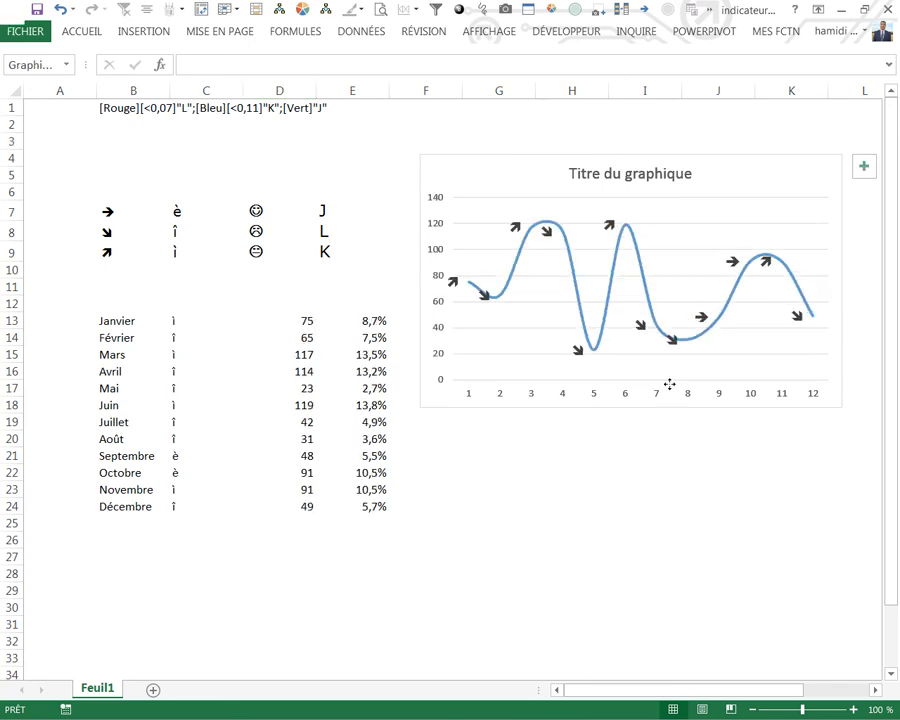
{"action": "left_click", "coordinate": [594, 568]}
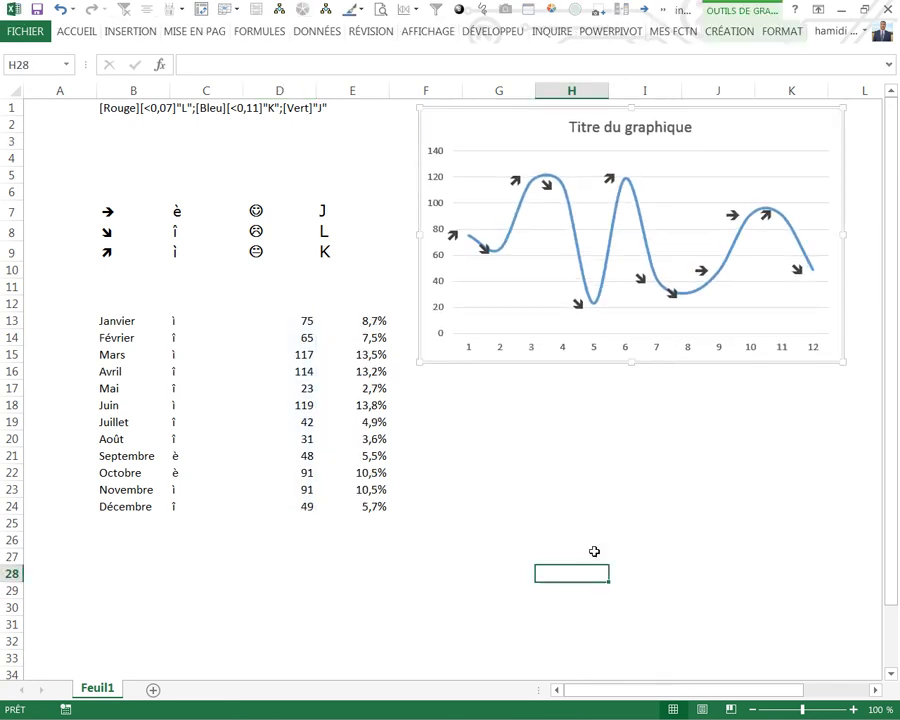
{"action": "left_click", "coordinate": [528, 459]}
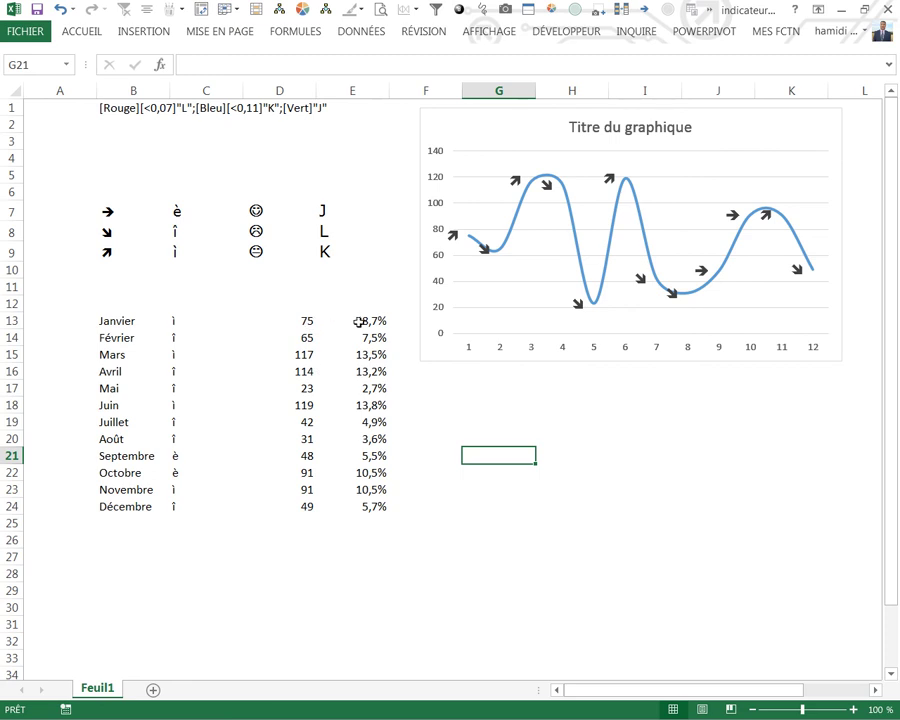
- Insert a 2D clustered column chart of E13:E24 and place it below the line chart
{"action": "left_click_drag", "start_coordinate": [363, 319], "coordinate": [366, 506]}
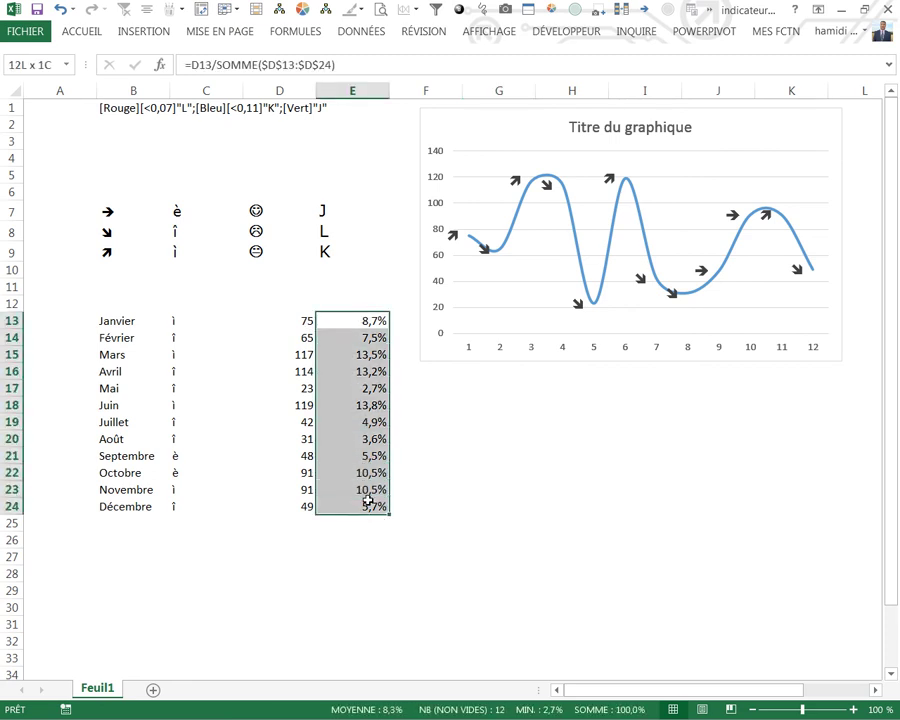
{"action": "left_click", "coordinate": [141, 34]}
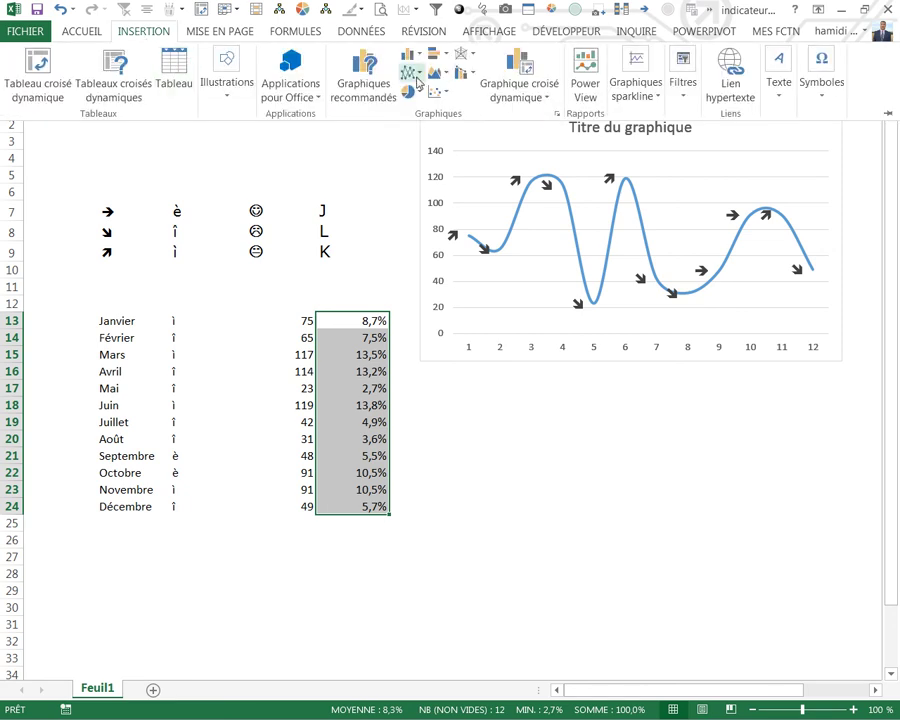
{"action": "left_click", "coordinate": [418, 57]}
{"action": "left_click", "coordinate": [420, 107]}
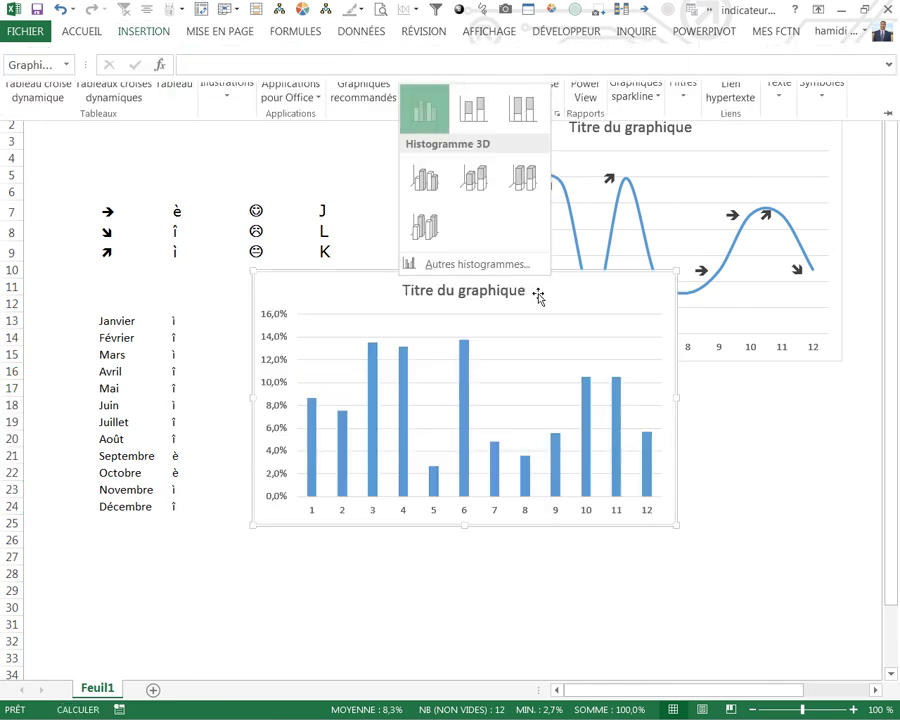
{"action": "left_click_drag", "start_coordinate": [506, 276], "coordinate": [671, 382]}
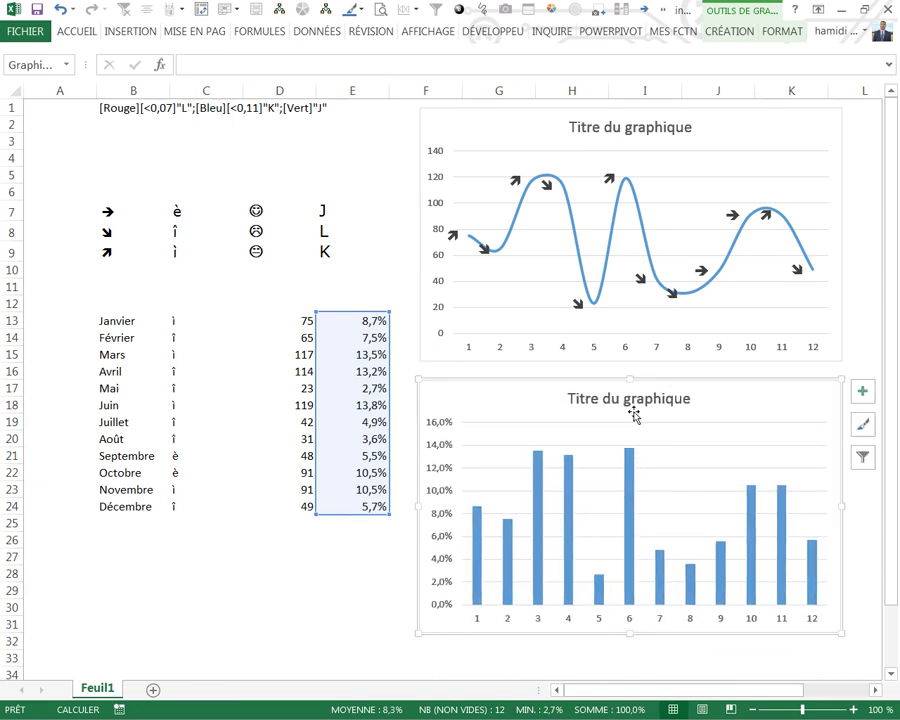
- Add data labels to every column of the column chart
{"action": "left_click", "coordinate": [631, 405]}
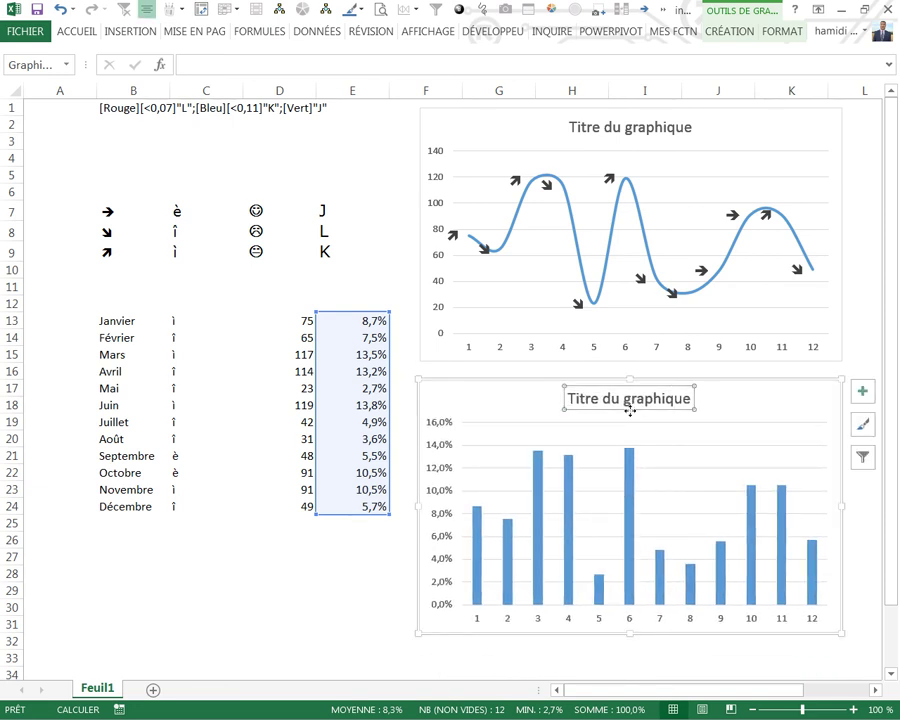
{"action": "left_click", "coordinate": [567, 476]}
{"action": "right_click", "coordinate": [567, 470]}
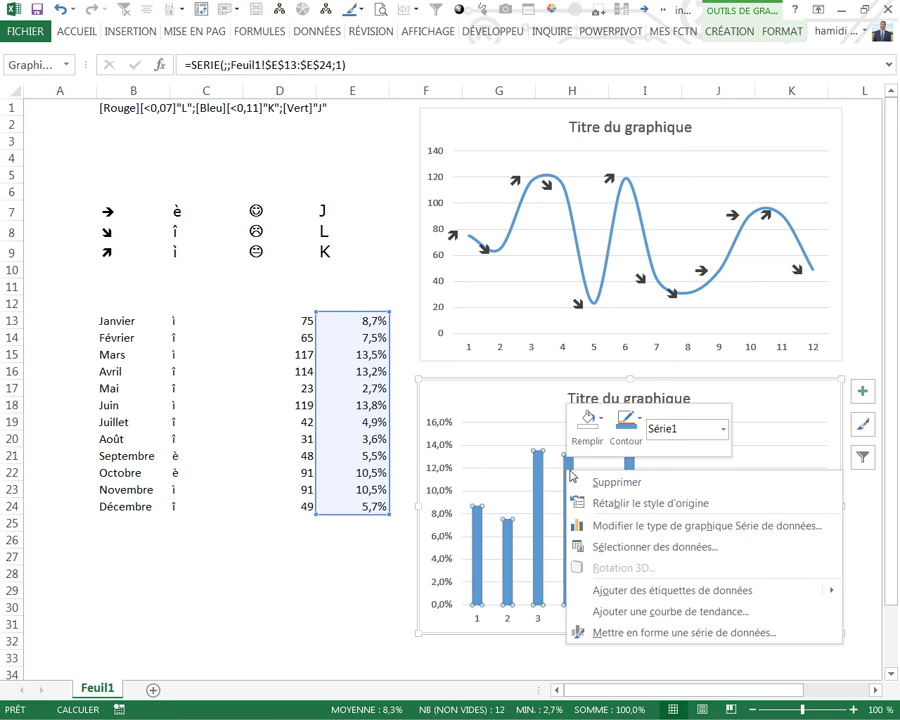
{"action": "left_click", "coordinate": [630, 590]}
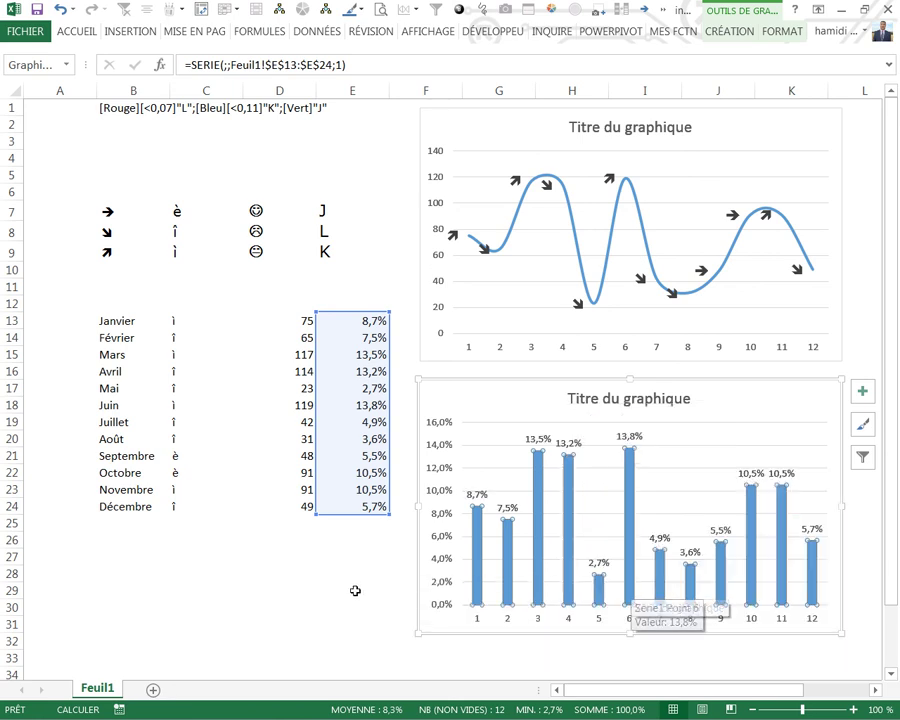
{"action": "left_click", "coordinate": [300, 589]}
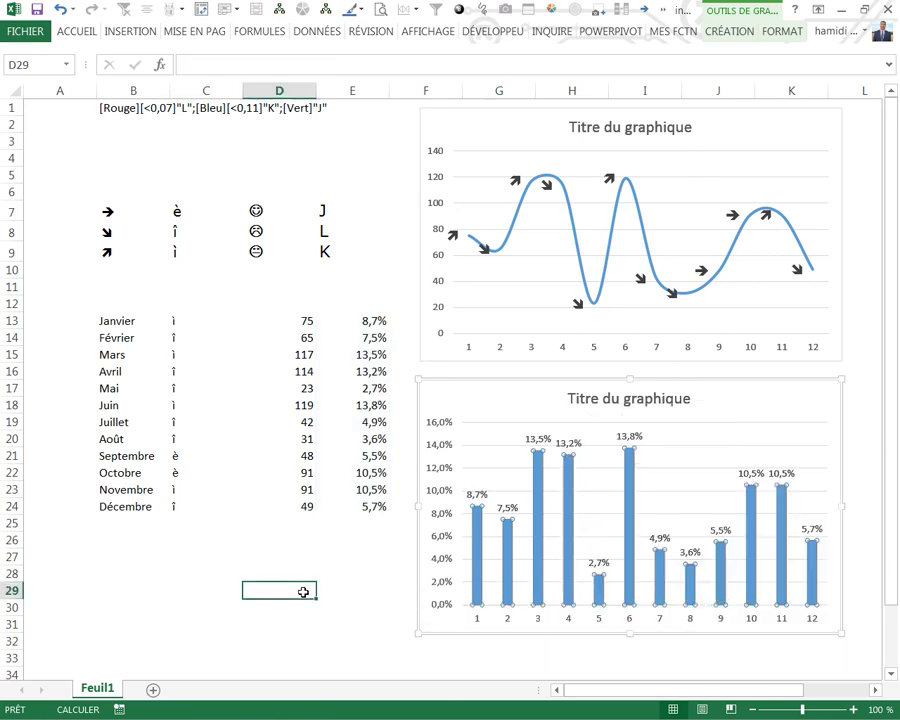
- Select the new data labels, then select cell B1 to show its custom format code
{"action": "left_click", "coordinate": [567, 451]}
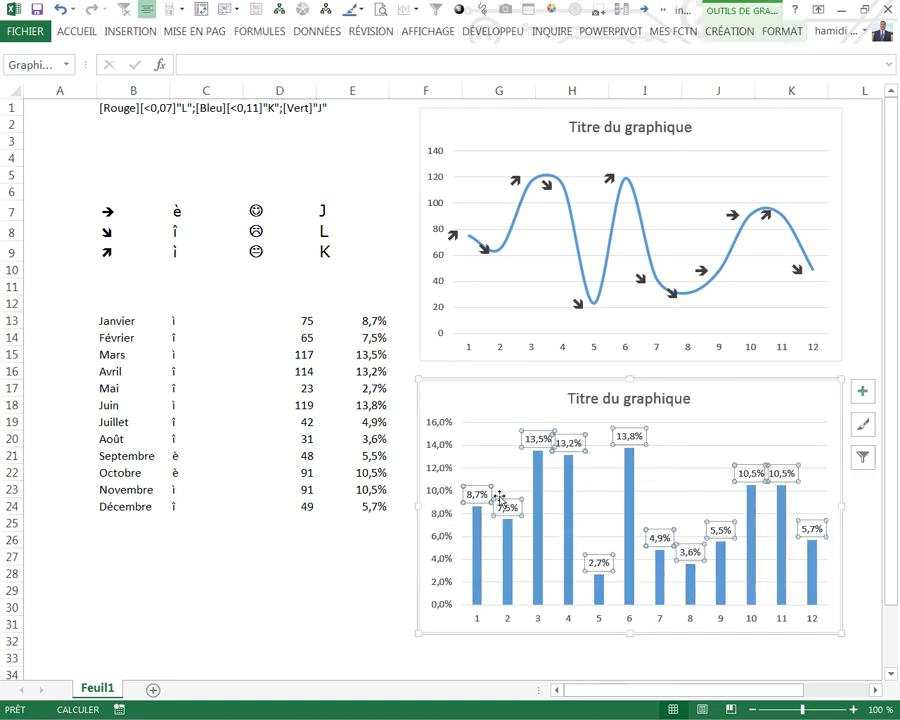
{"action": "left_click", "coordinate": [273, 557]}
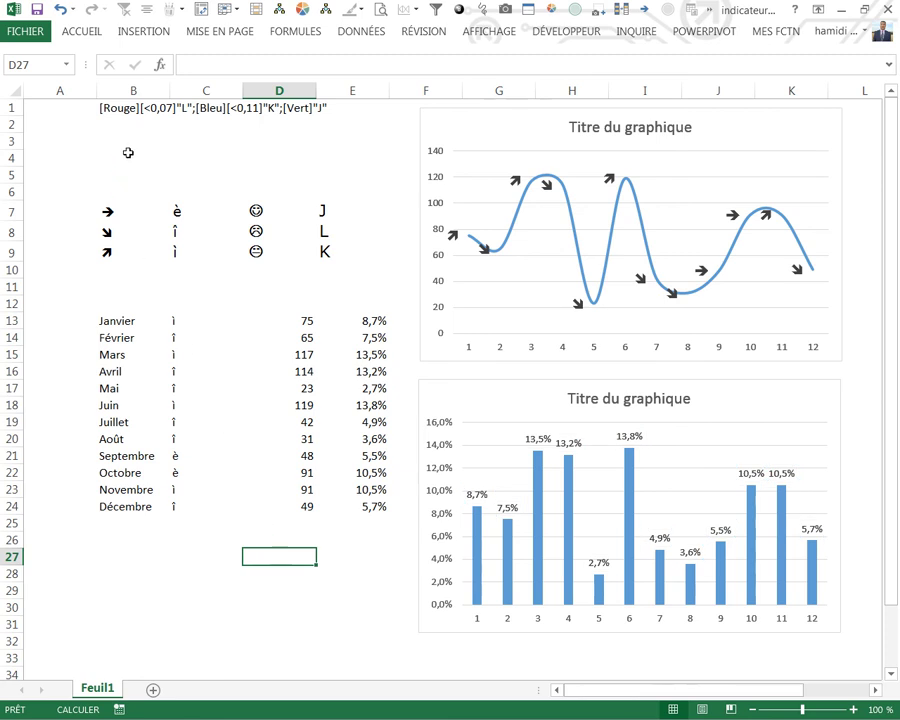
{"action": "left_click", "coordinate": [127, 107]}
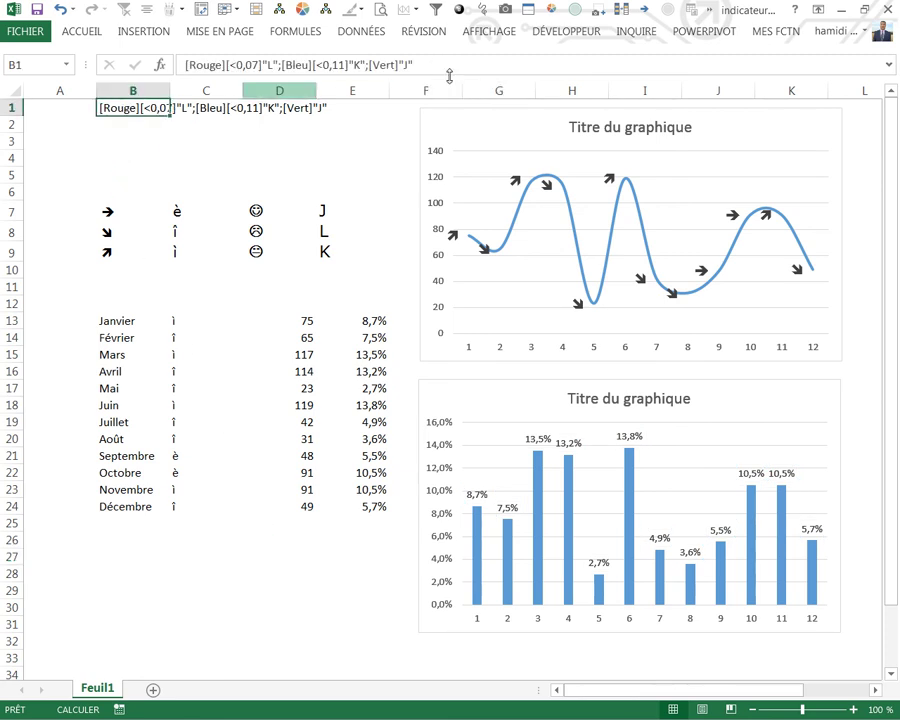
- Give the column labels B1's format code [Rouge][<0,07]"L";[Bleu][<0,11]"K";[Vert]"J"
{"action": "triple_click", "coordinate": [421, 64]}
{"action": "key", "text": "ctrl+c"}
{"action": "key", "text": "Escape"}
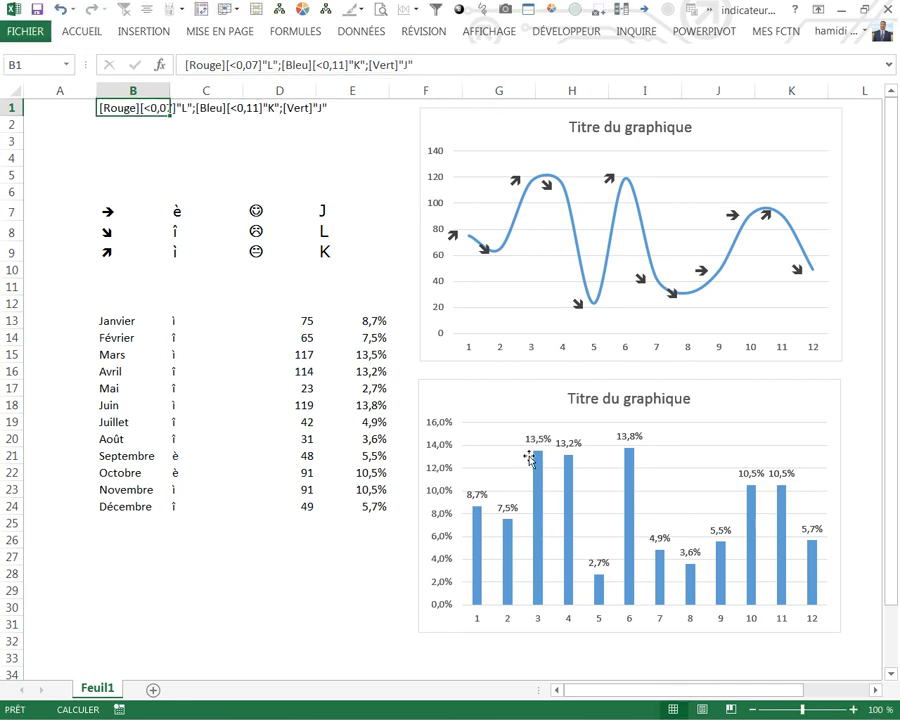
{"action": "left_click", "coordinate": [567, 442]}
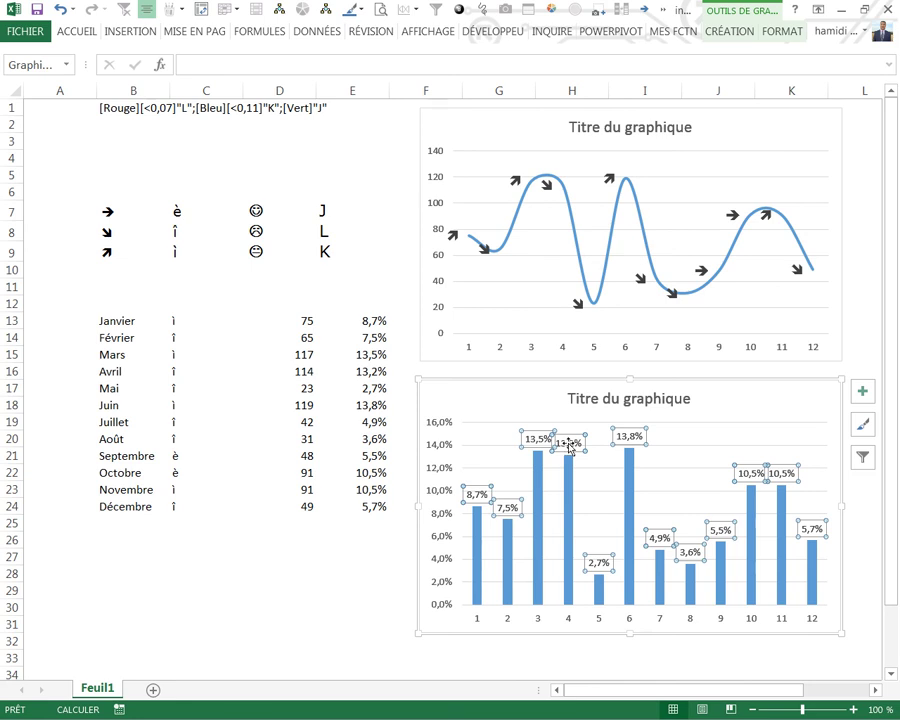
{"action": "right_click", "coordinate": [568, 447]}
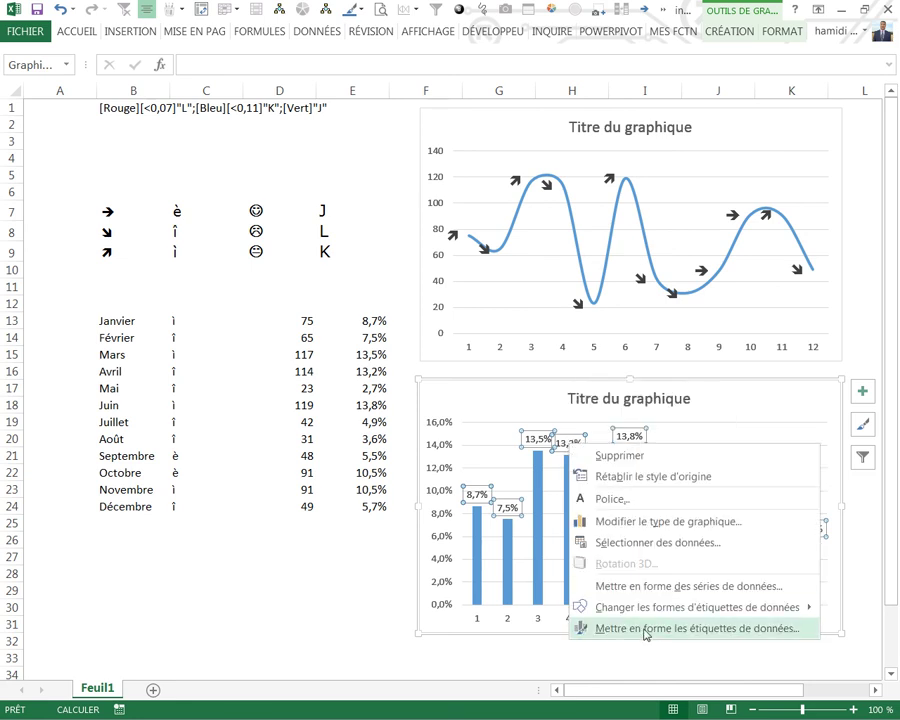
{"action": "left_click", "coordinate": [646, 630]}
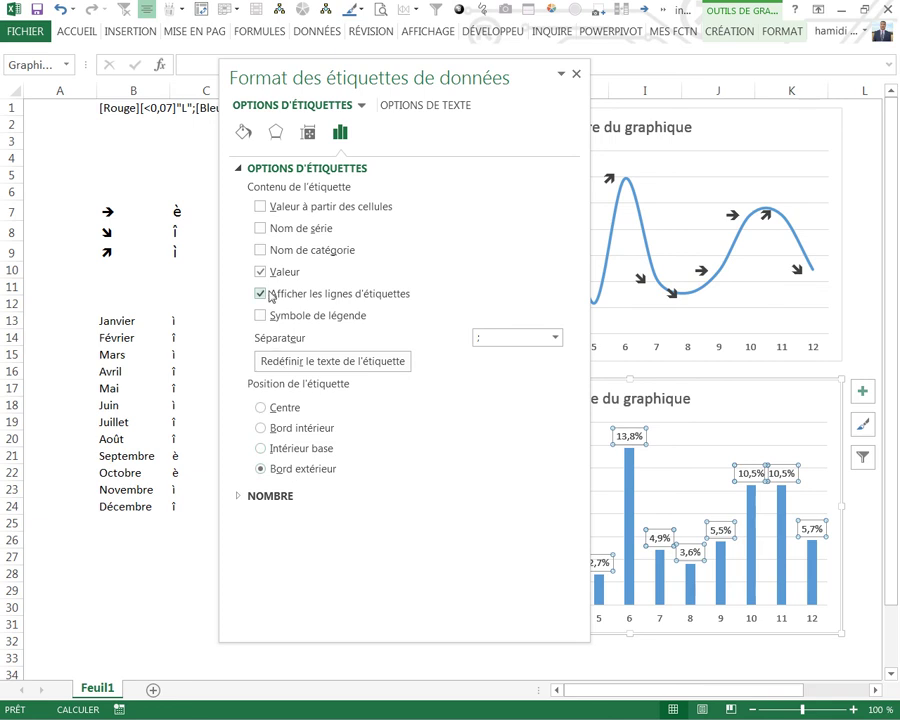
{"action": "left_click", "coordinate": [238, 498]}
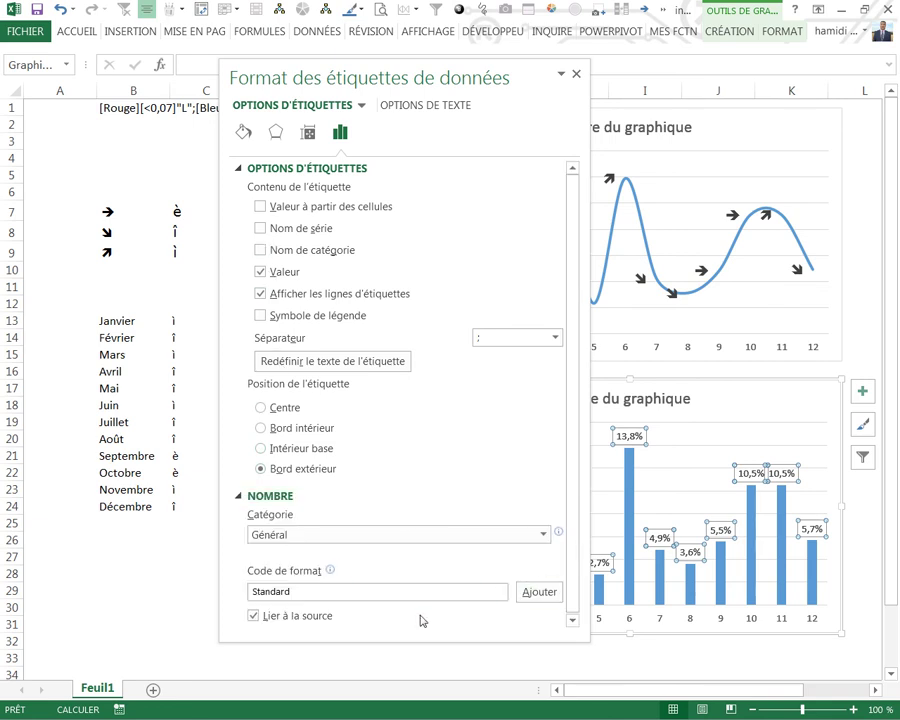
{"action": "left_click_drag", "start_coordinate": [315, 591], "coordinate": [125, 583]}
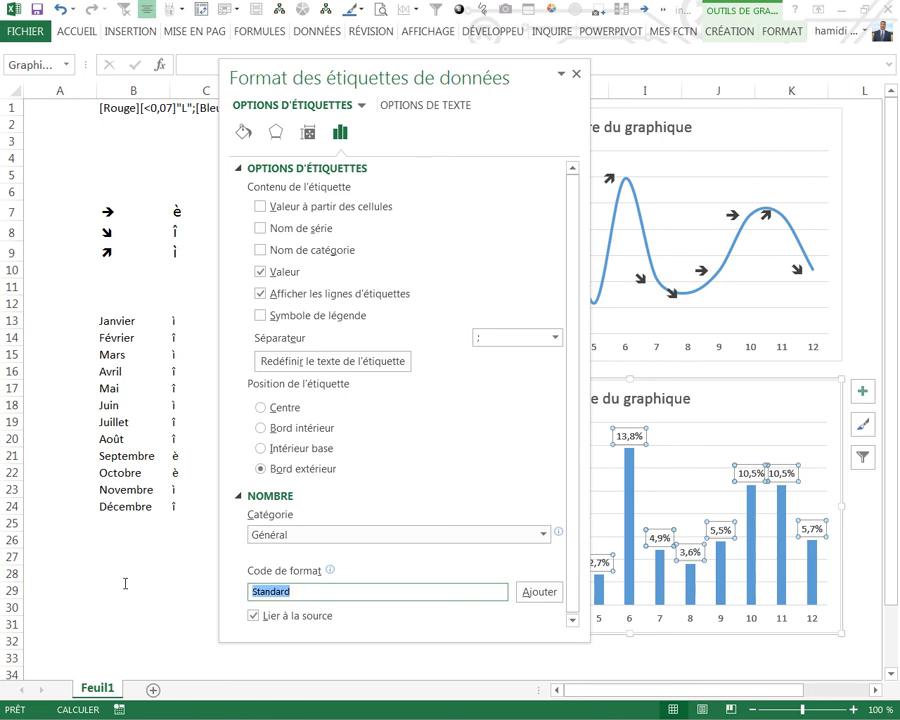
{"action": "key", "text": "BackSpace"}
{"action": "key", "text": "ctrl+v"}
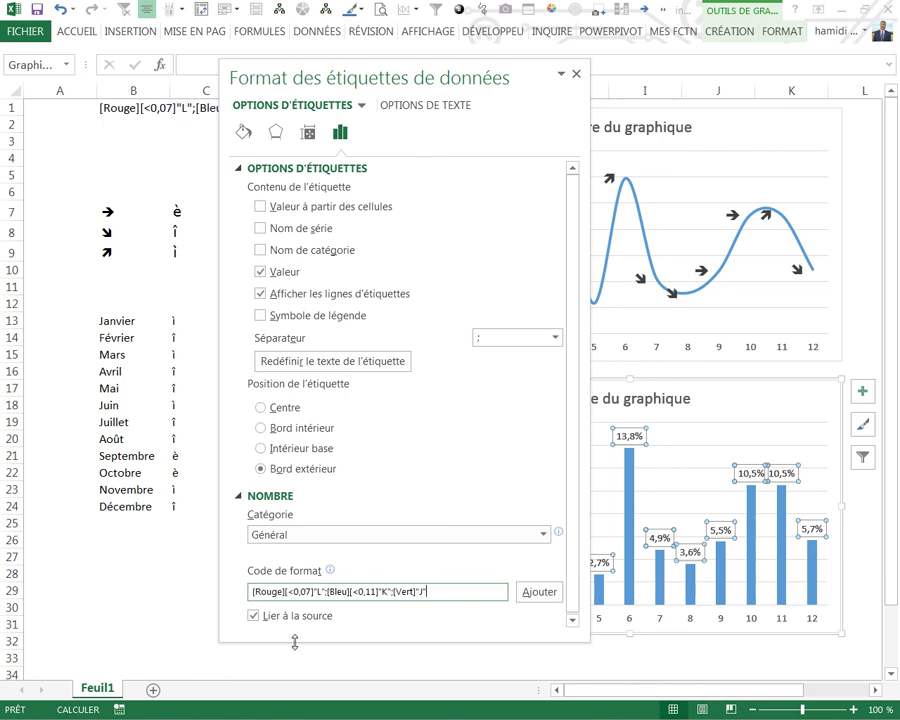
{"action": "left_click", "coordinate": [543, 593]}
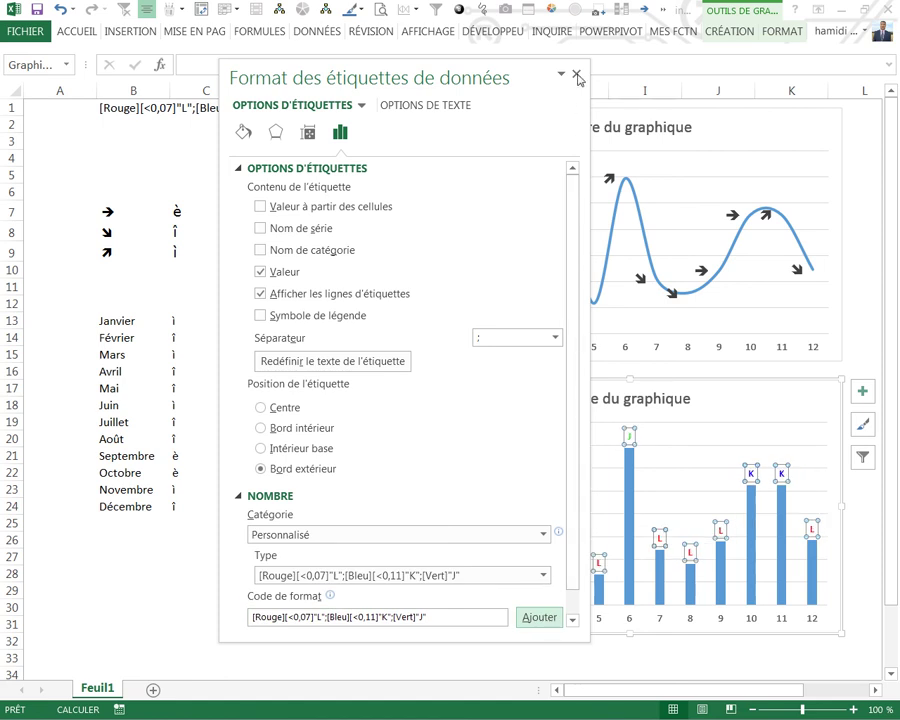
{"action": "left_click", "coordinate": [576, 74]}
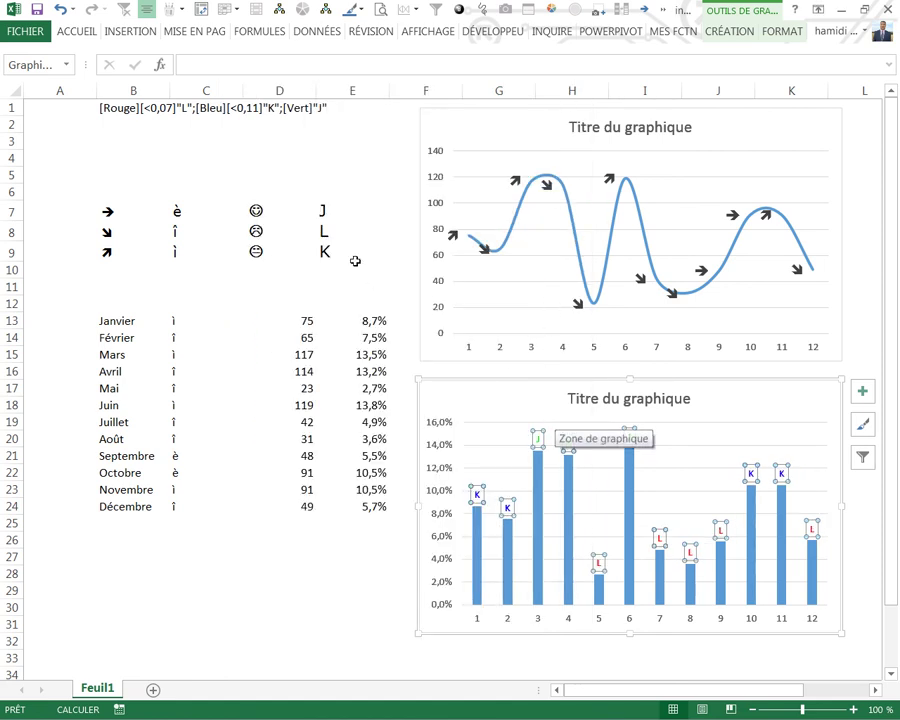
- Enlarge the column chart's data labels to font size 24
{"action": "left_click", "coordinate": [78, 31]}
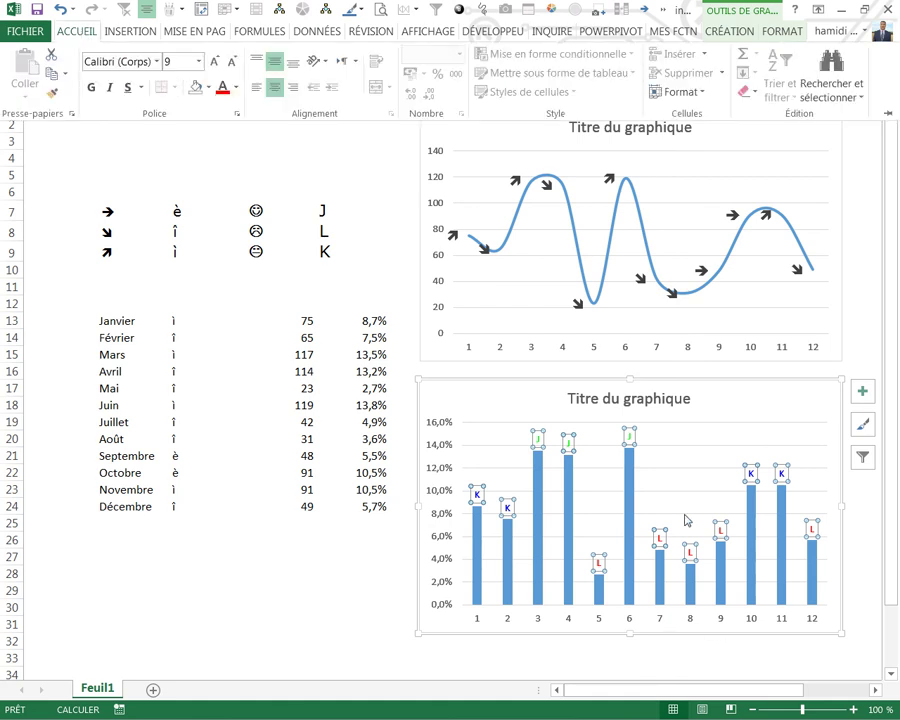
{"action": "left_click", "coordinate": [214, 65]}
{"action": "left_click", "coordinate": [214, 65]}
{"action": "left_click", "coordinate": [214, 65]}
{"action": "left_click", "coordinate": [214, 65]}
{"action": "left_click", "coordinate": [214, 65]}
{"action": "left_click", "coordinate": [214, 65]}
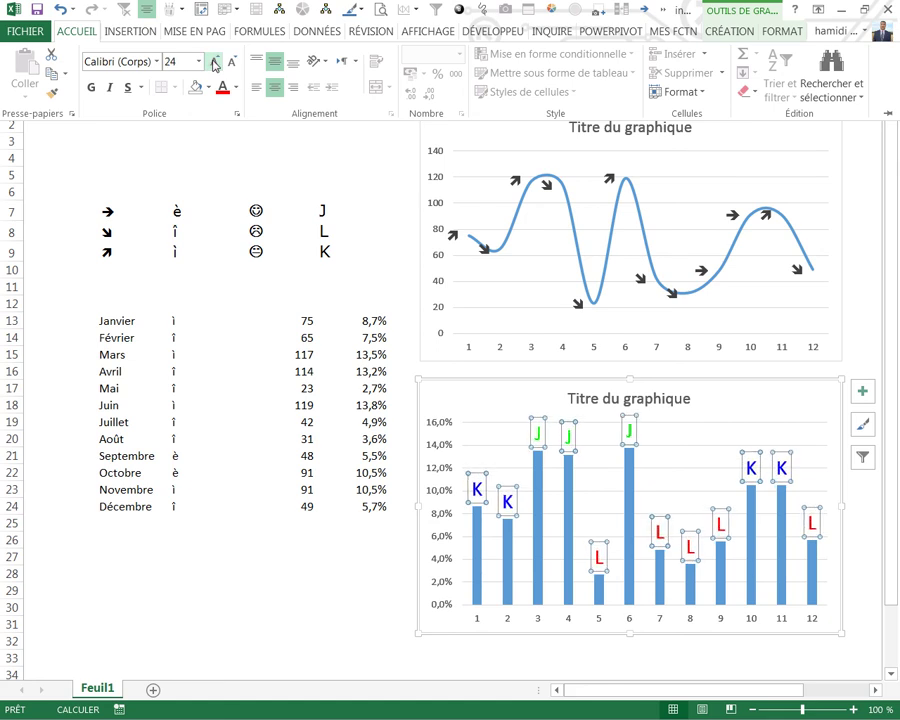
{"action": "left_click", "coordinate": [214, 65]}
{"action": "left_click", "coordinate": [214, 65]}
{"action": "left_click", "coordinate": [214, 65]}
- Switch the data labels to the Wingdings font so they display as smileys
{"action": "left_click", "coordinate": [157, 62]}
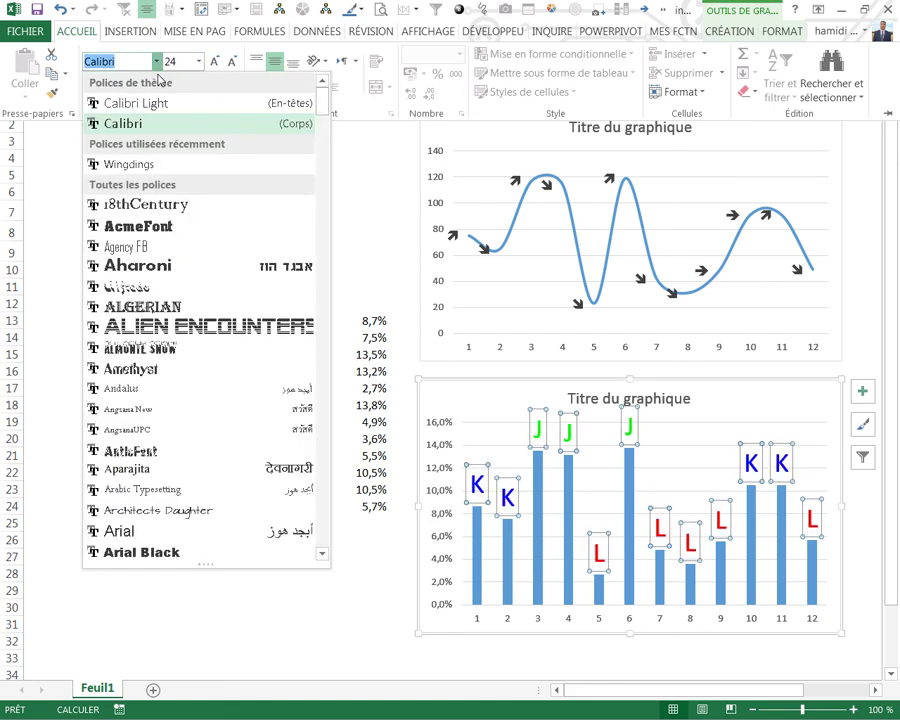
{"action": "scroll", "coordinate": [297, 376], "scroll_direction": "down", "scroll_amount": 15}
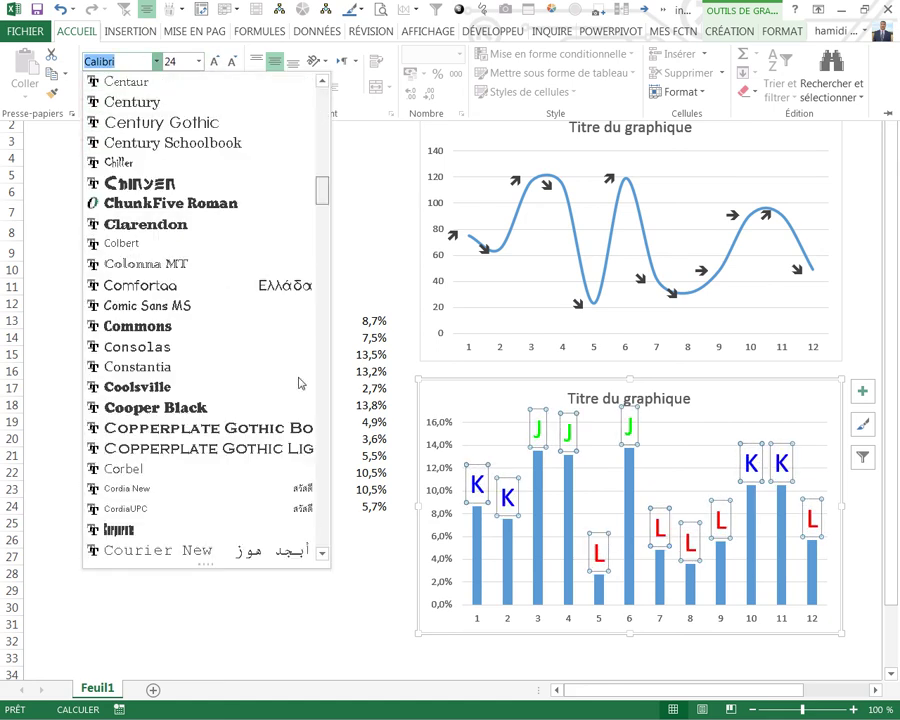
{"action": "scroll", "coordinate": [297, 376], "scroll_direction": "down", "scroll_amount": 20}
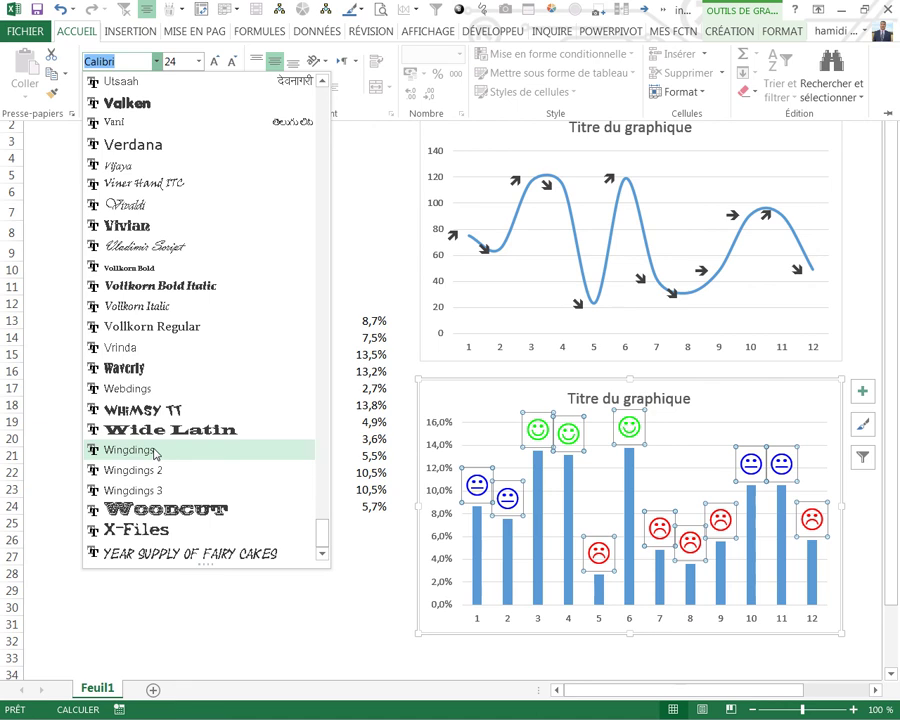
{"action": "left_click", "coordinate": [155, 451]}
{"action": "left_click", "coordinate": [268, 579]}
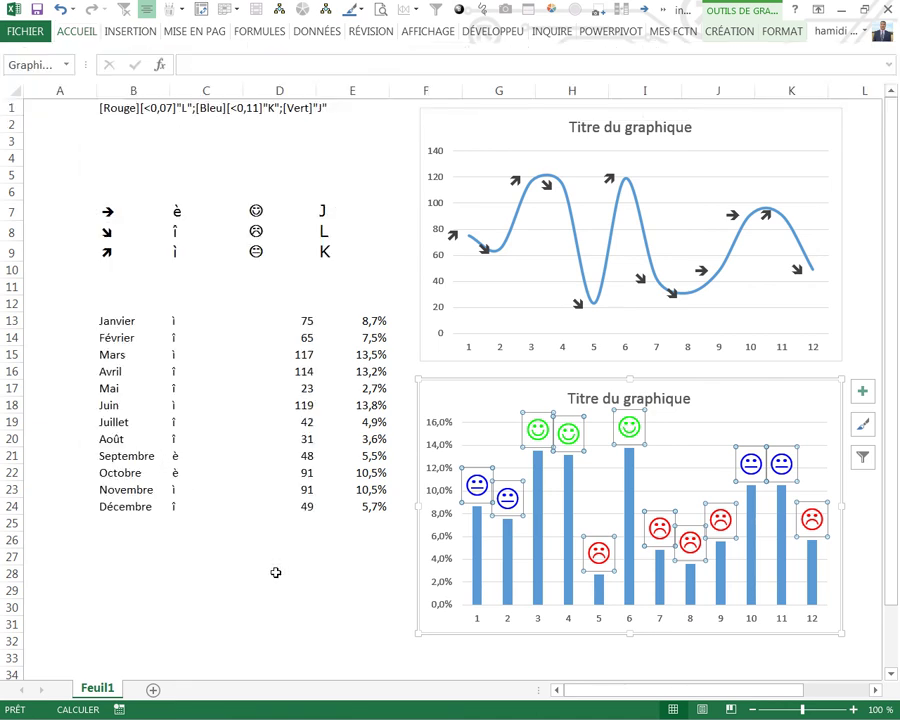
{"action": "left_click", "coordinate": [310, 574]}
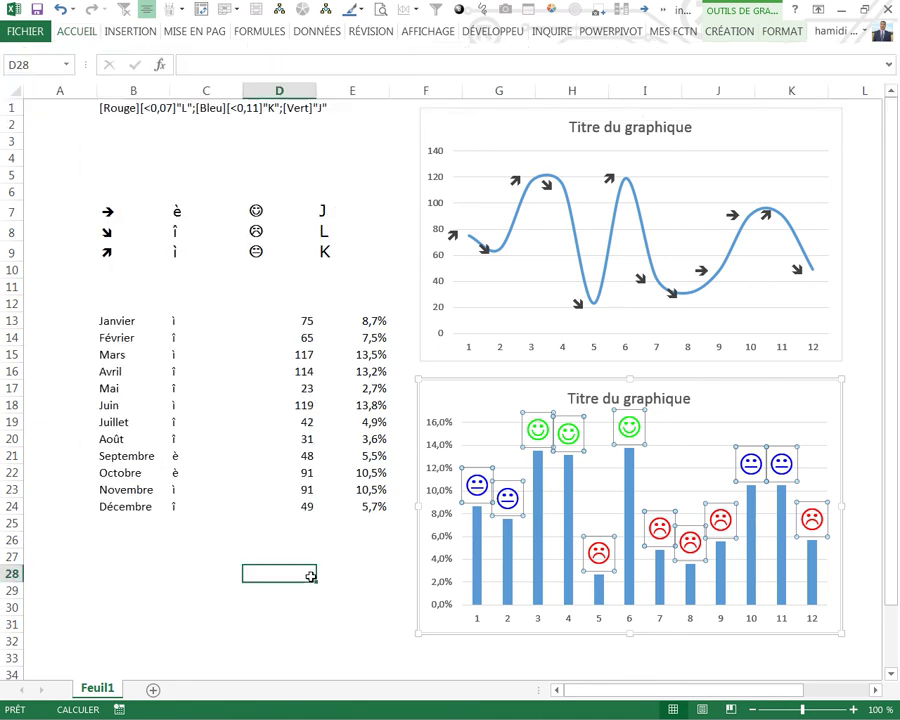
- Enlarge the font of B1's format-code text with Grow Font three times
{"action": "left_click", "coordinate": [119, 105]}
{"action": "right_click", "coordinate": [118, 106]}
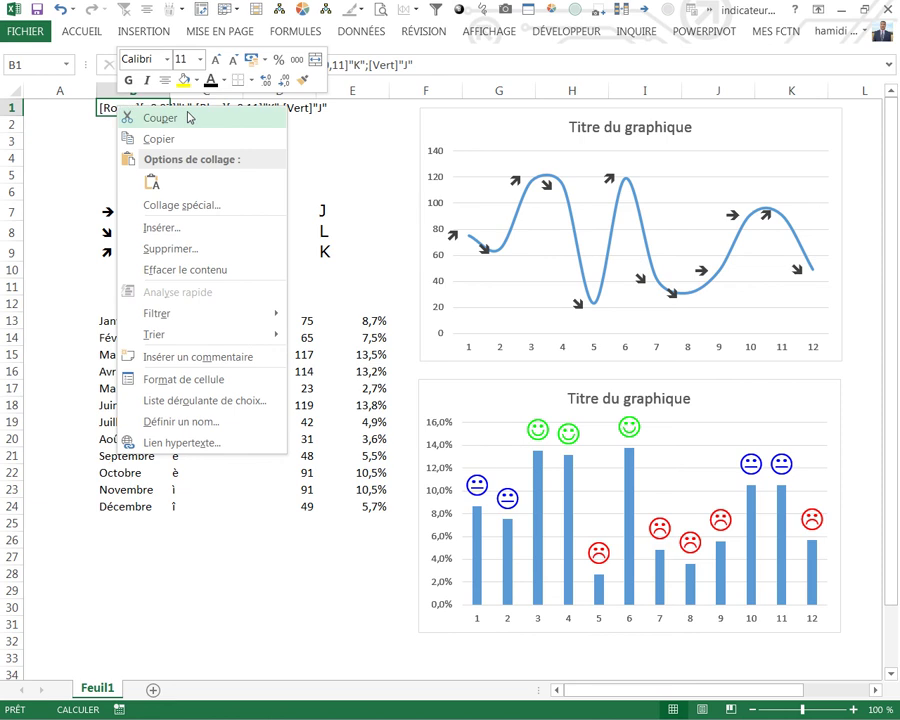
{"action": "left_click", "coordinate": [219, 68]}
{"action": "left_click", "coordinate": [219, 68]}
{"action": "left_click", "coordinate": [219, 68]}
{"action": "left_click", "coordinate": [219, 68]}
{"action": "left_click", "coordinate": [200, 185]}
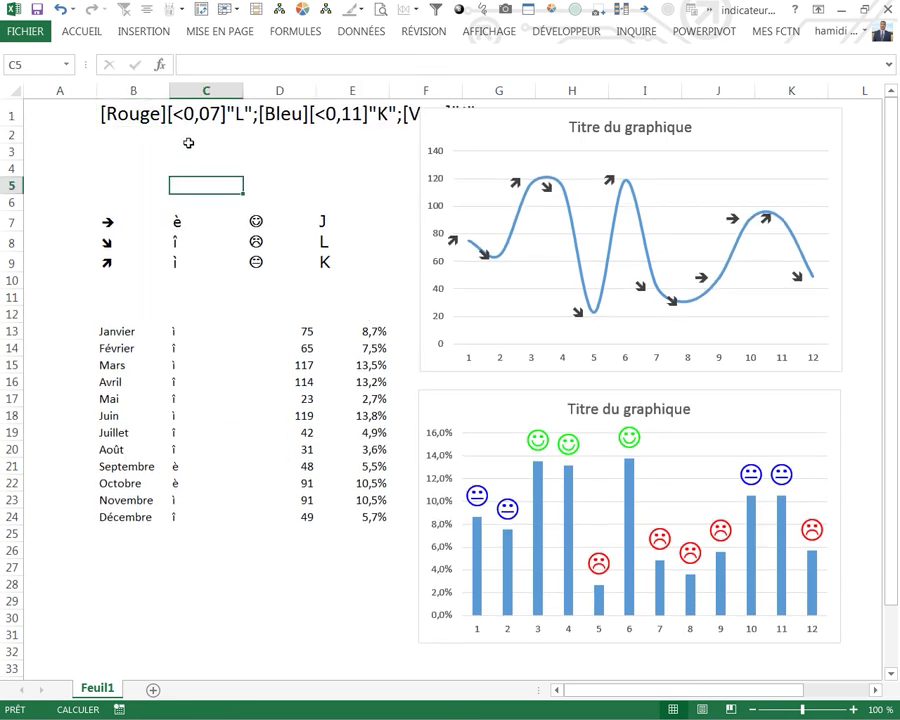
- Shift the line chart slightly right and move B1's format text into A1
{"action": "left_click_drag", "start_coordinate": [420, 163], "coordinate": [443, 159]}
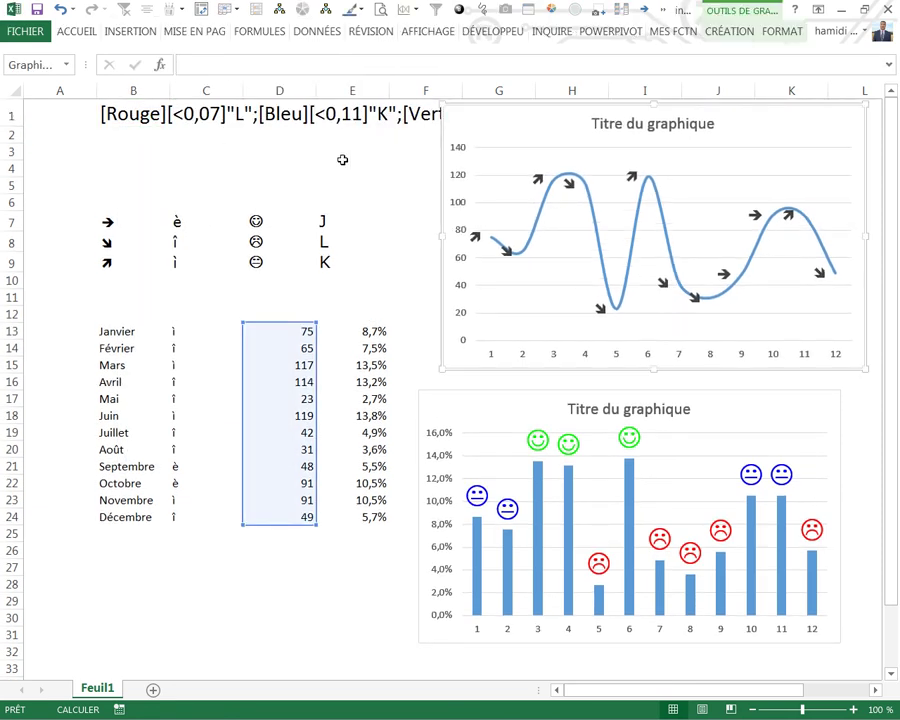
{"action": "left_click", "coordinate": [108, 116]}
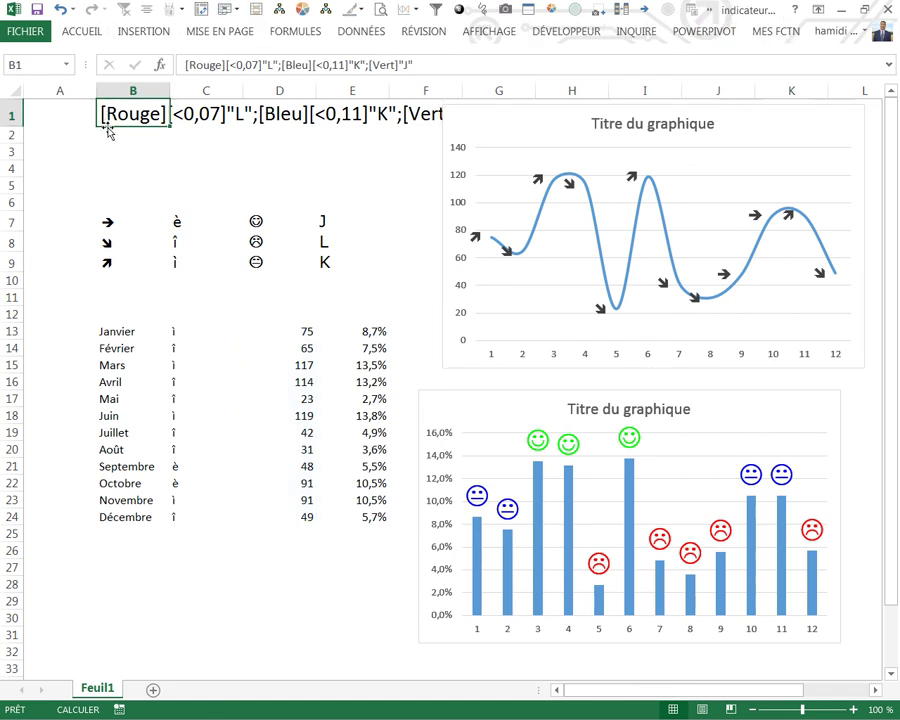
{"action": "left_click_drag", "start_coordinate": [110, 127], "coordinate": [62, 125]}
{"action": "left_click", "coordinate": [120, 180]}
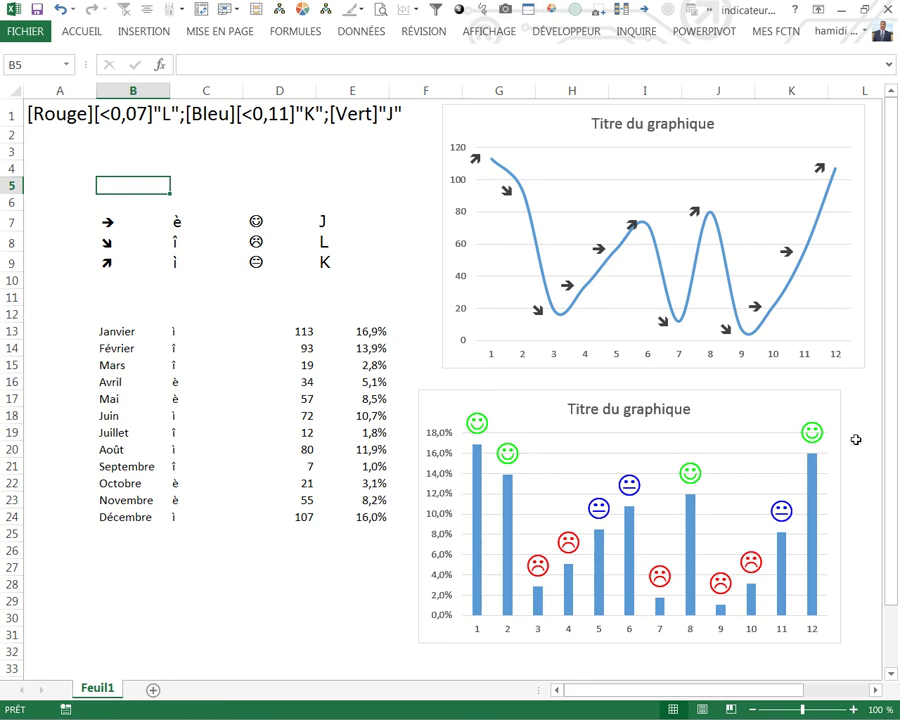
- Set the column chart's horizontal axis labels to the month names in B13:B24
{"action": "left_click", "coordinate": [577, 625]}
{"action": "right_click", "coordinate": [580, 627]}
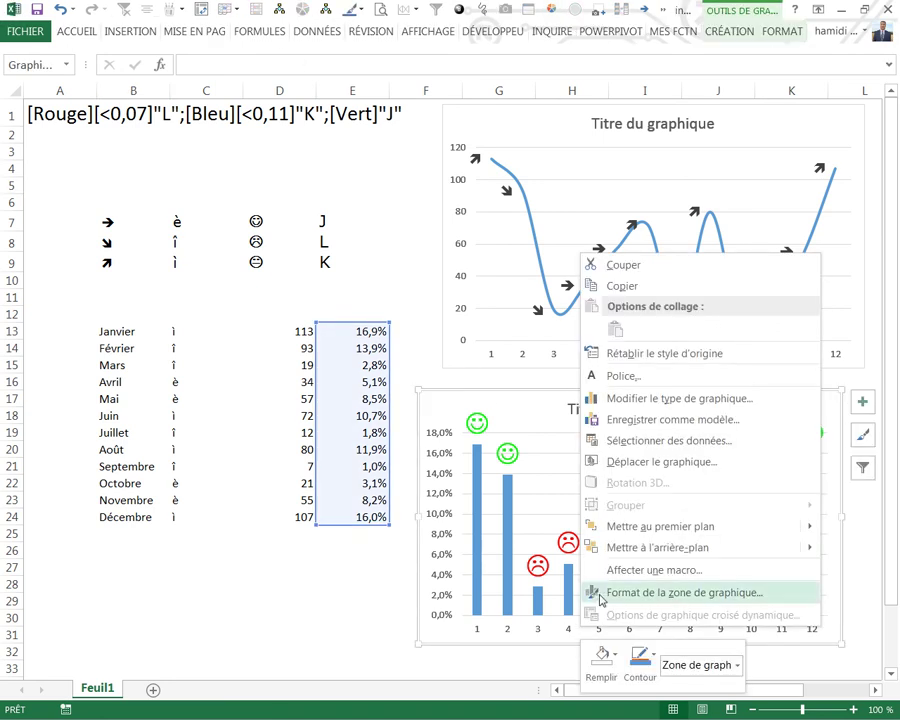
{"action": "left_click", "coordinate": [631, 440]}
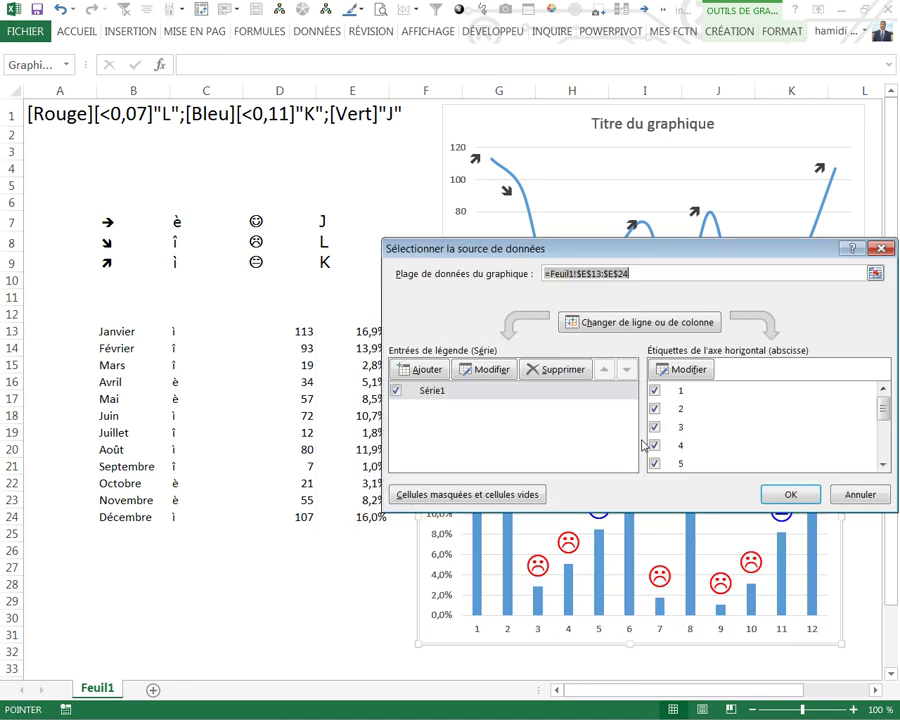
{"action": "left_click", "coordinate": [688, 374]}
{"action": "left_click_drag", "start_coordinate": [126, 332], "coordinate": [118, 520]}
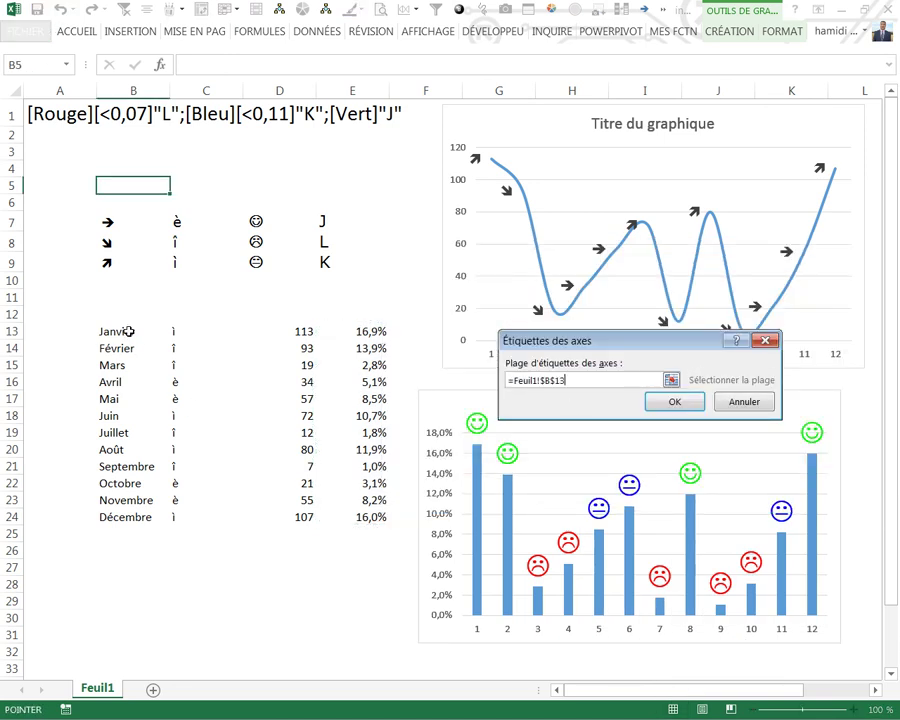
{"action": "left_click", "coordinate": [740, 401]}
{"action": "left_click", "coordinate": [785, 495]}
{"action": "left_click", "coordinate": [268, 583]}
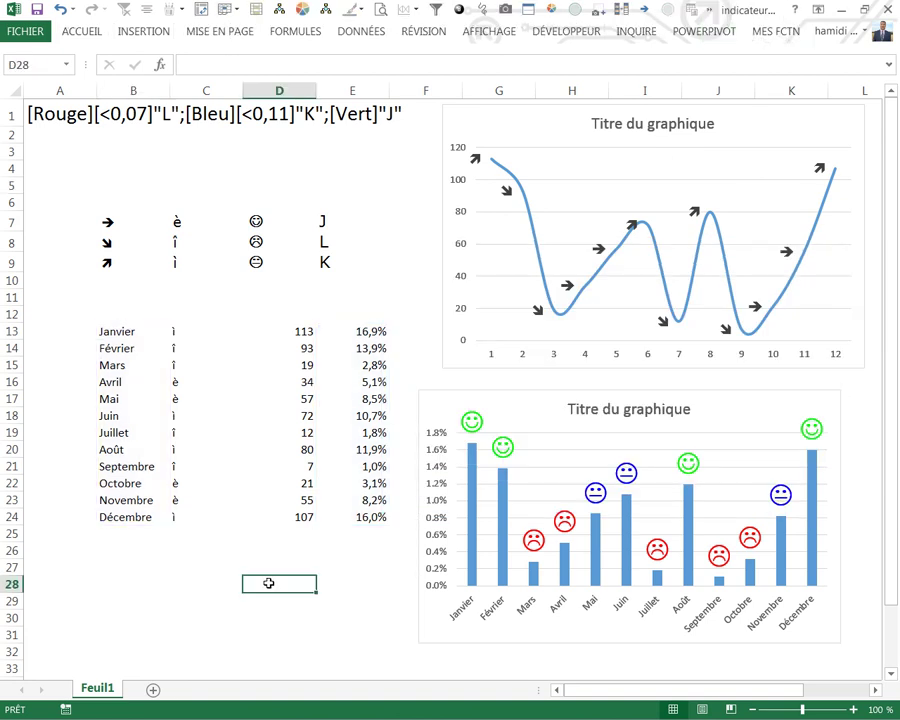
- Recalculate six times with F9 to watch the arrows and smileys update
{"action": "key", "text": "F9"}
{"action": "key", "text": "F9"}
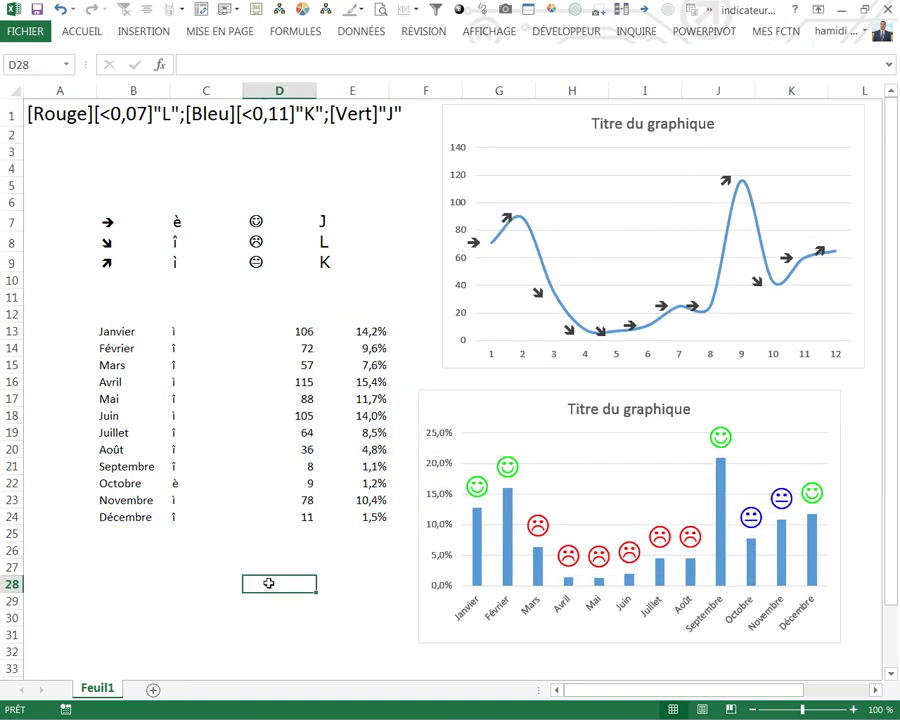
{"action": "key", "text": "F9"}
{"action": "key", "text": "F9"}
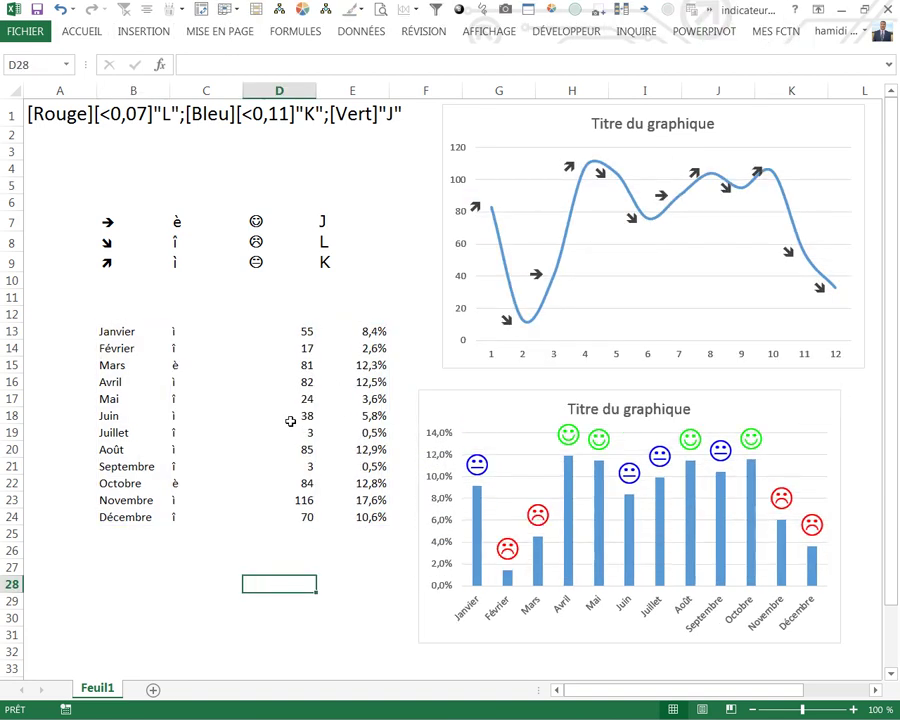
{"action": "key", "text": "F9"}
{"action": "key", "text": "F9"}
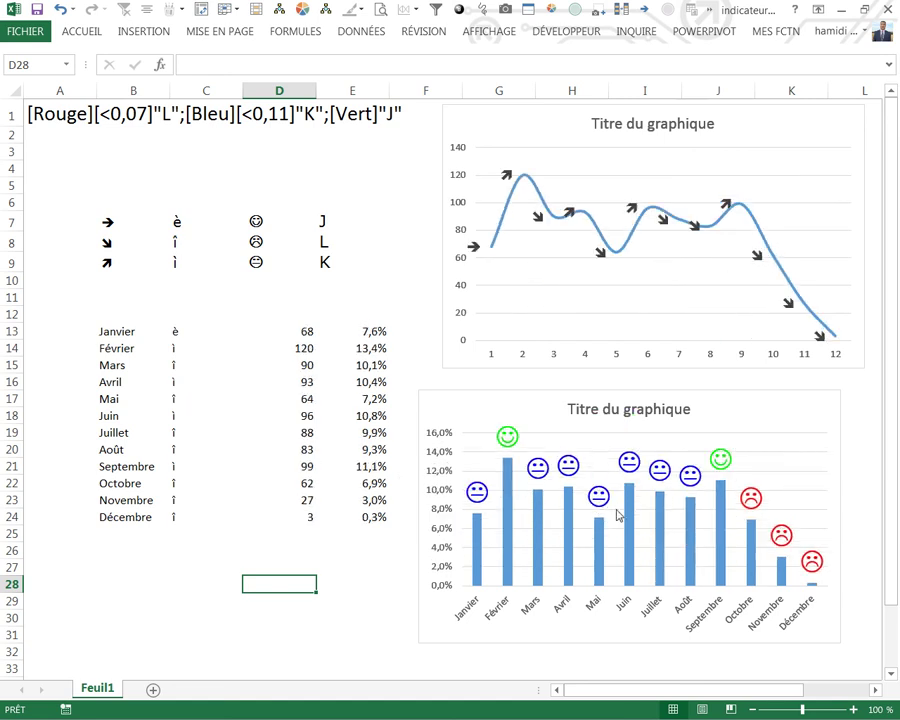
{"action": "key", "text": "F9"}
{"action": "key", "text": "F9"}
{"action": "key", "text": "F9"}
{"action": "key", "text": "F9"}
{"action": "key", "text": "F9"}
{"action": "key", "text": "F9"}
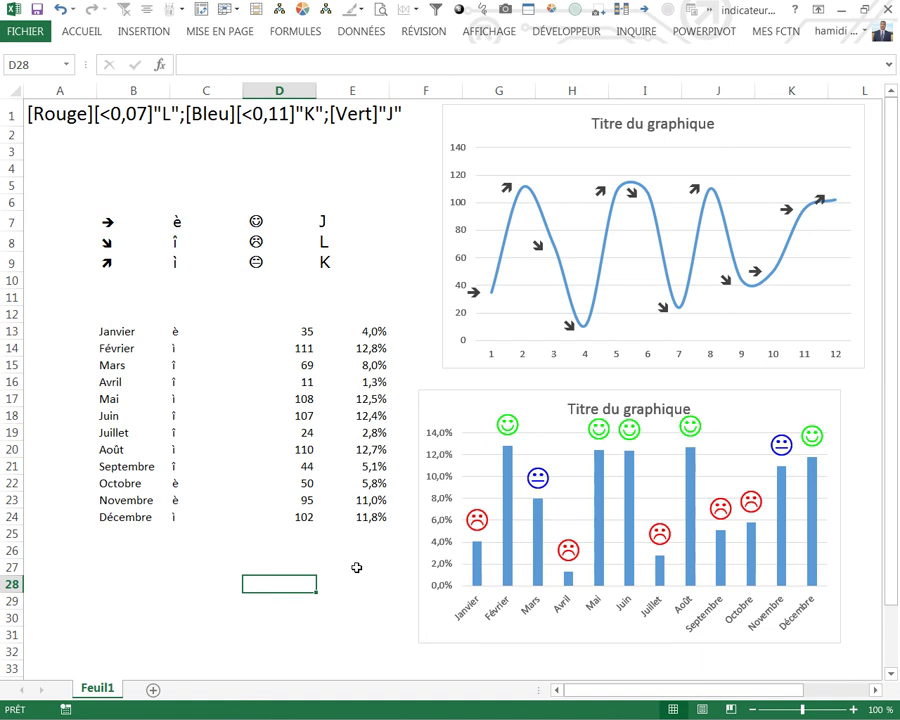
{"action": "key", "text": "F9"}
{"action": "key", "text": "F9"}
{"action": "key", "text": "F9"}
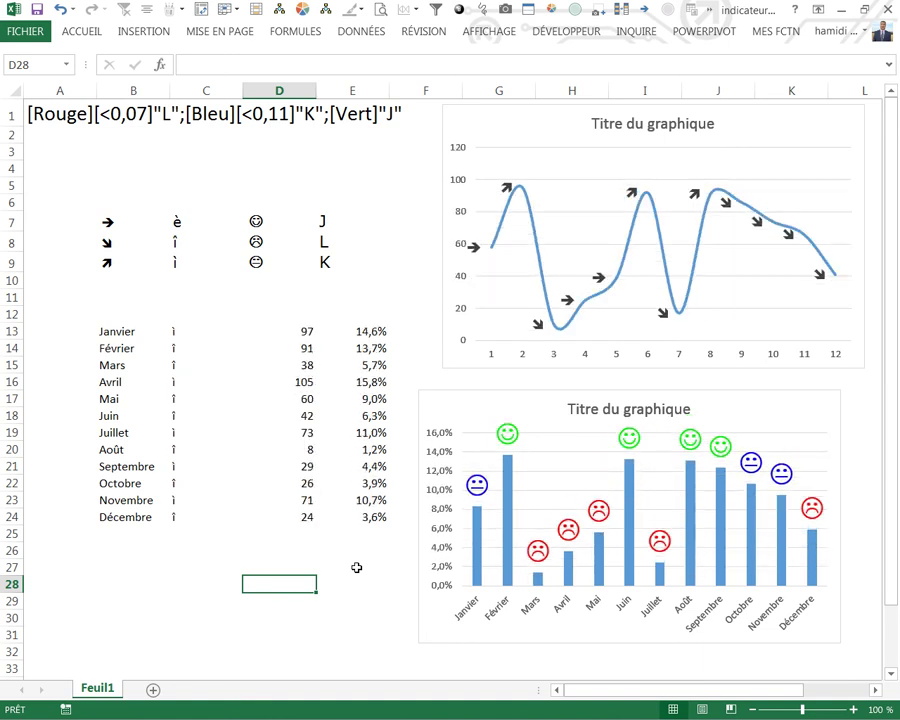
{"action": "key", "text": "F9"}
{"action": "key", "text": "F9"}
{"action": "key", "text": "F9"}
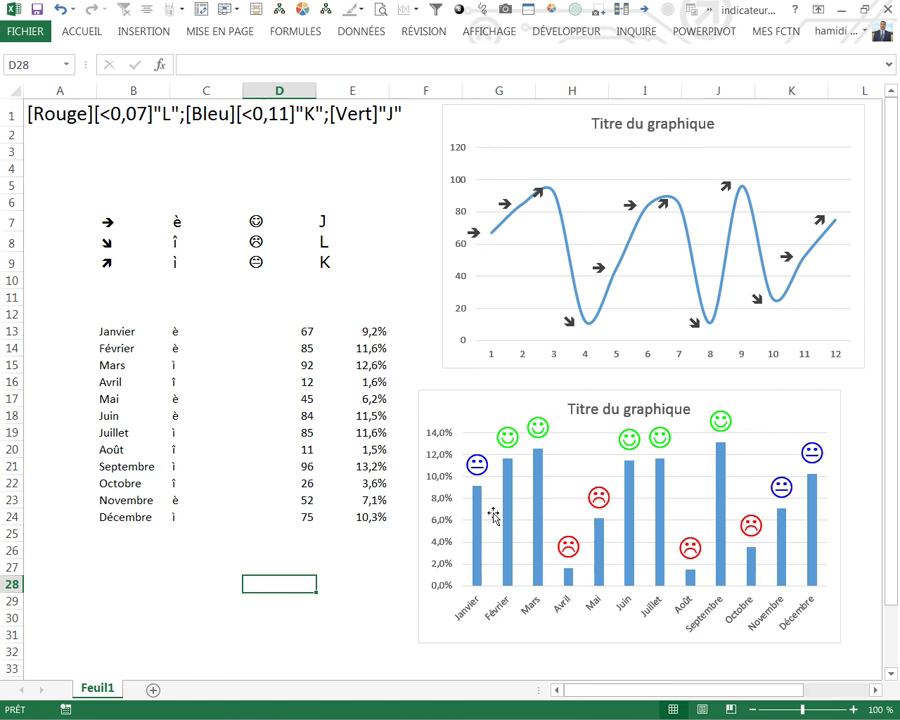
- Enter the author's name in B29 and the date 06-04-2017 in B32
{"action": "left_click", "coordinate": [168, 602]}
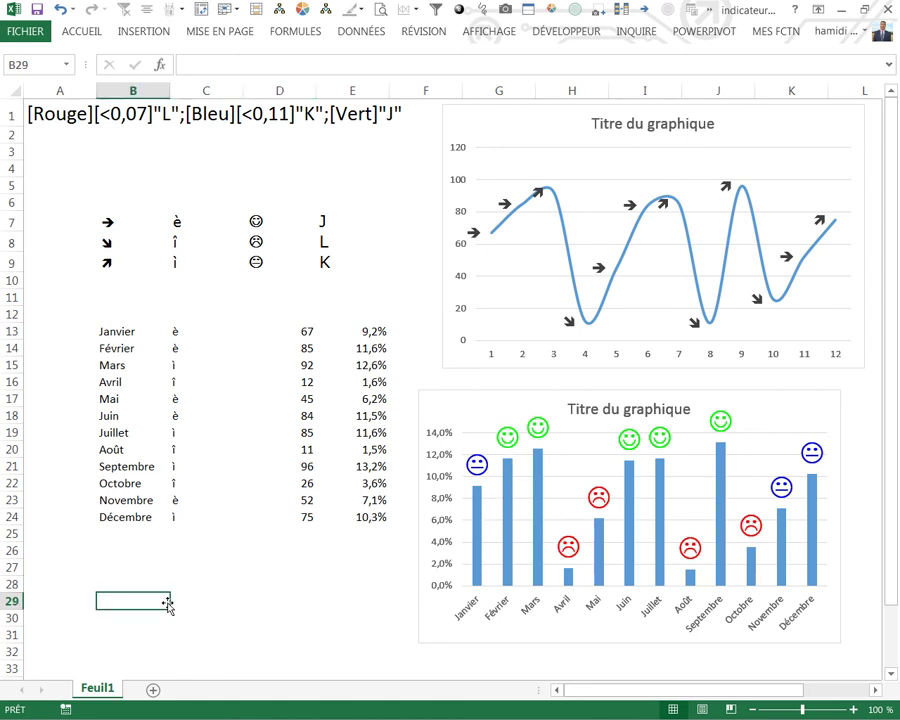
{"action": "type", "text": "SIHAMIDI"}
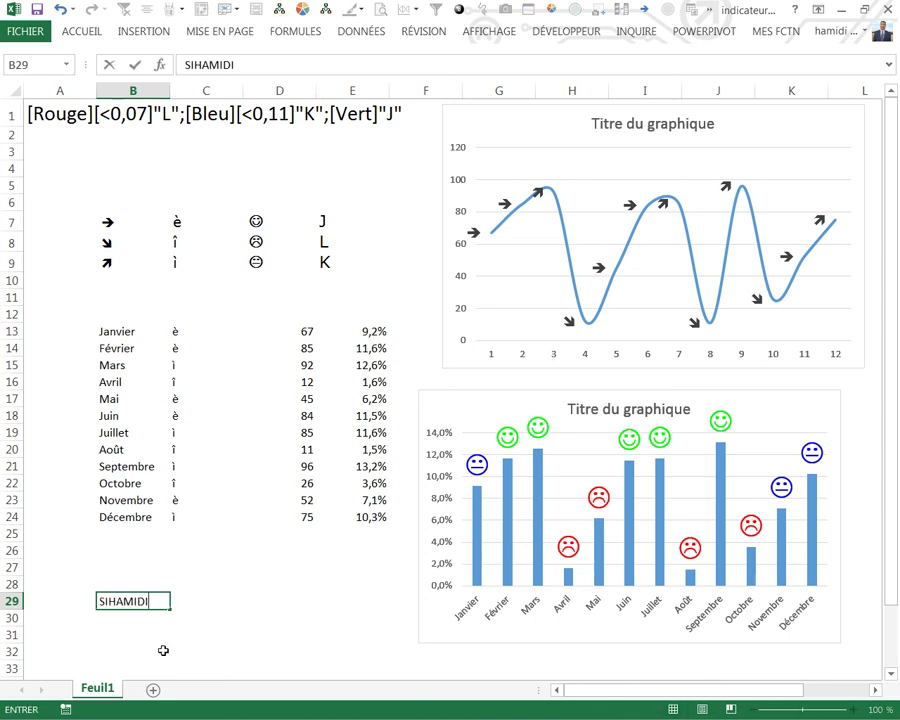
{"action": "left_click", "coordinate": [165, 650]}
{"action": "type", "text": "06-0"}
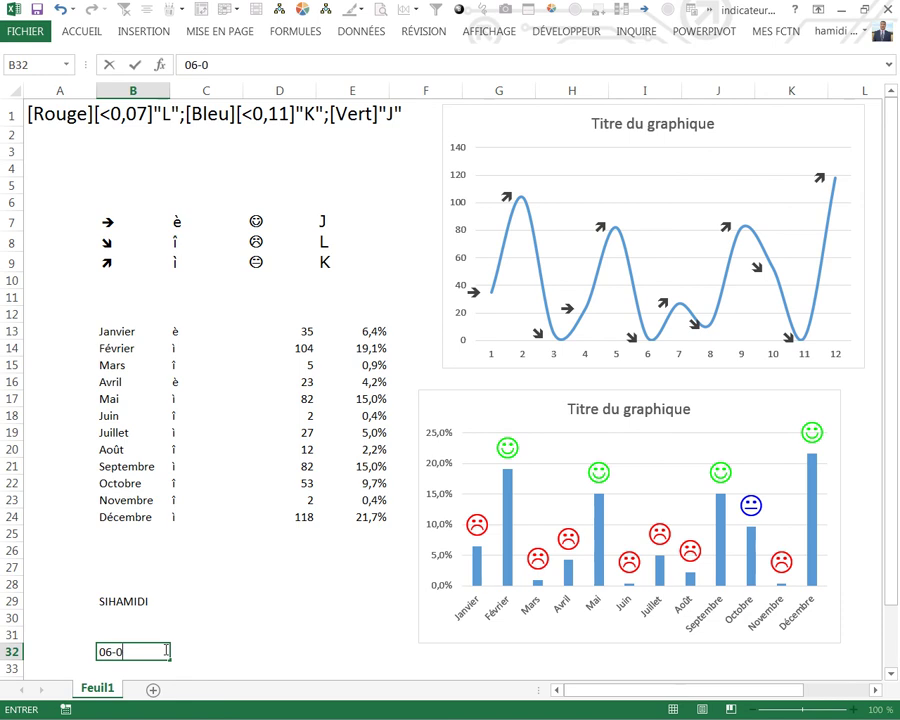
{"action": "type", "text": "4-201"}
{"action": "key", "text": "Return"}
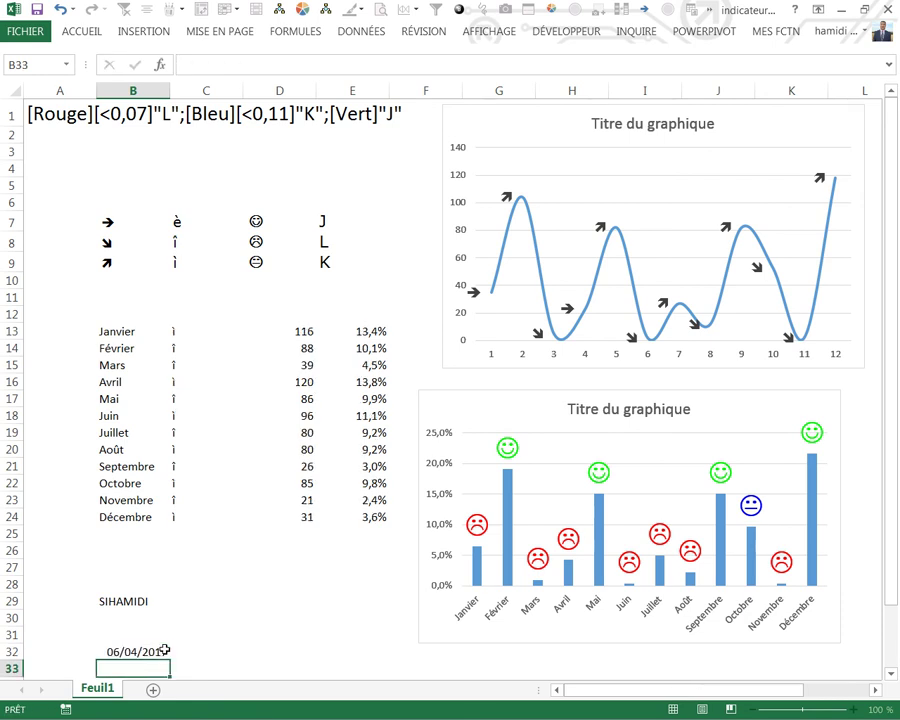